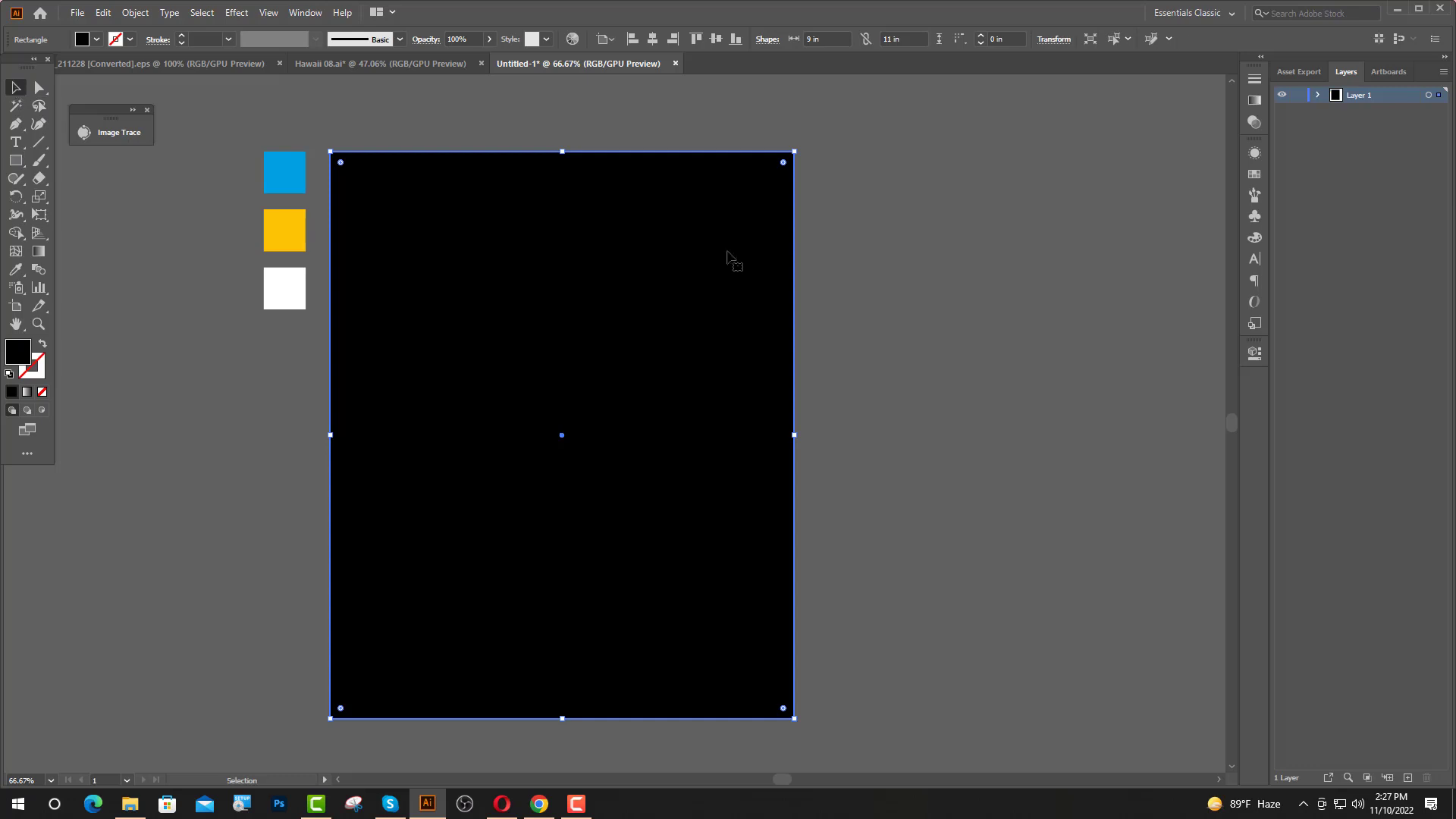
Lock the black background rectangle and start a 72 pt text object in its upper part.
click(1318, 95)
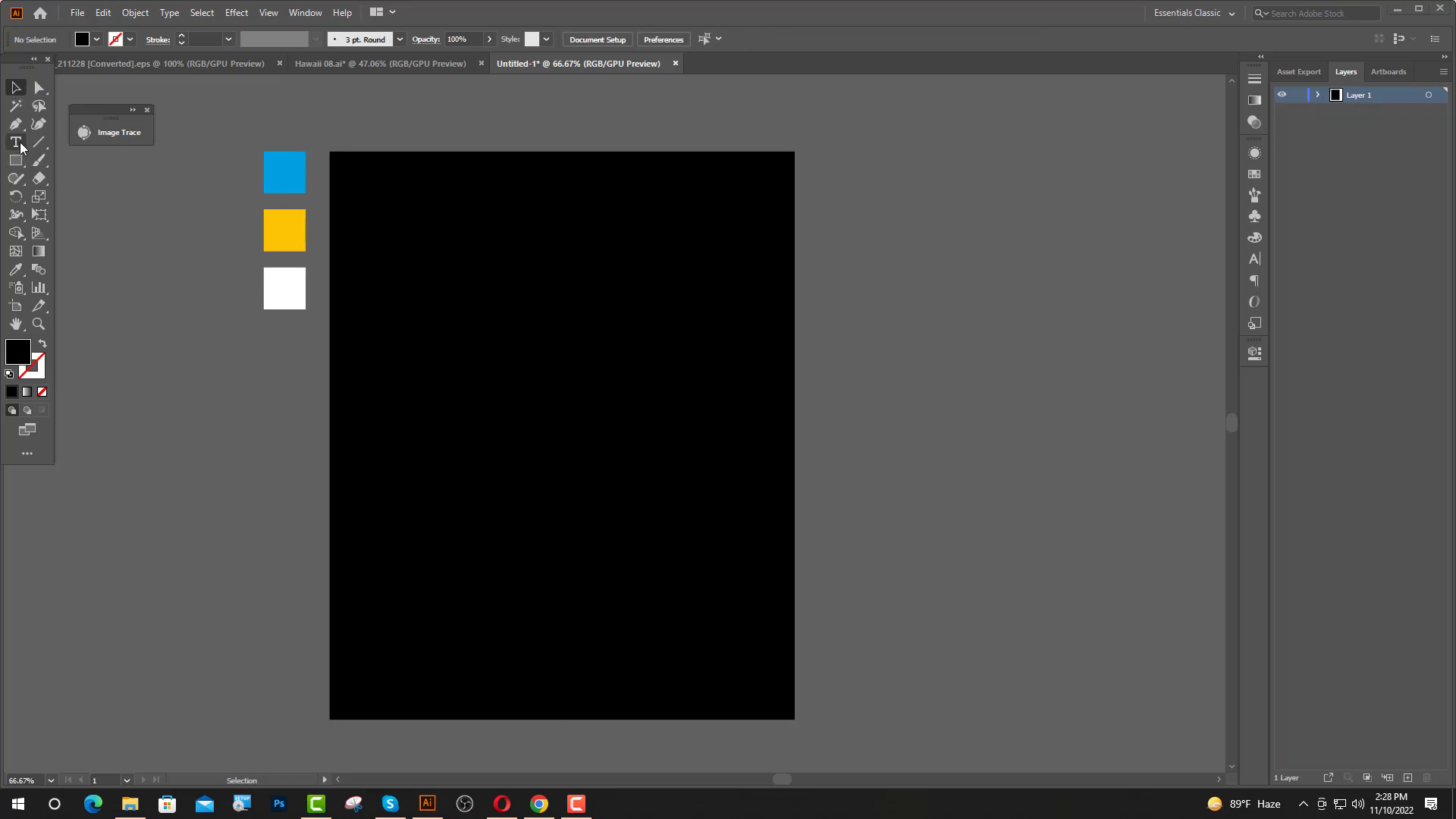
click(20, 147)
click(460, 300)
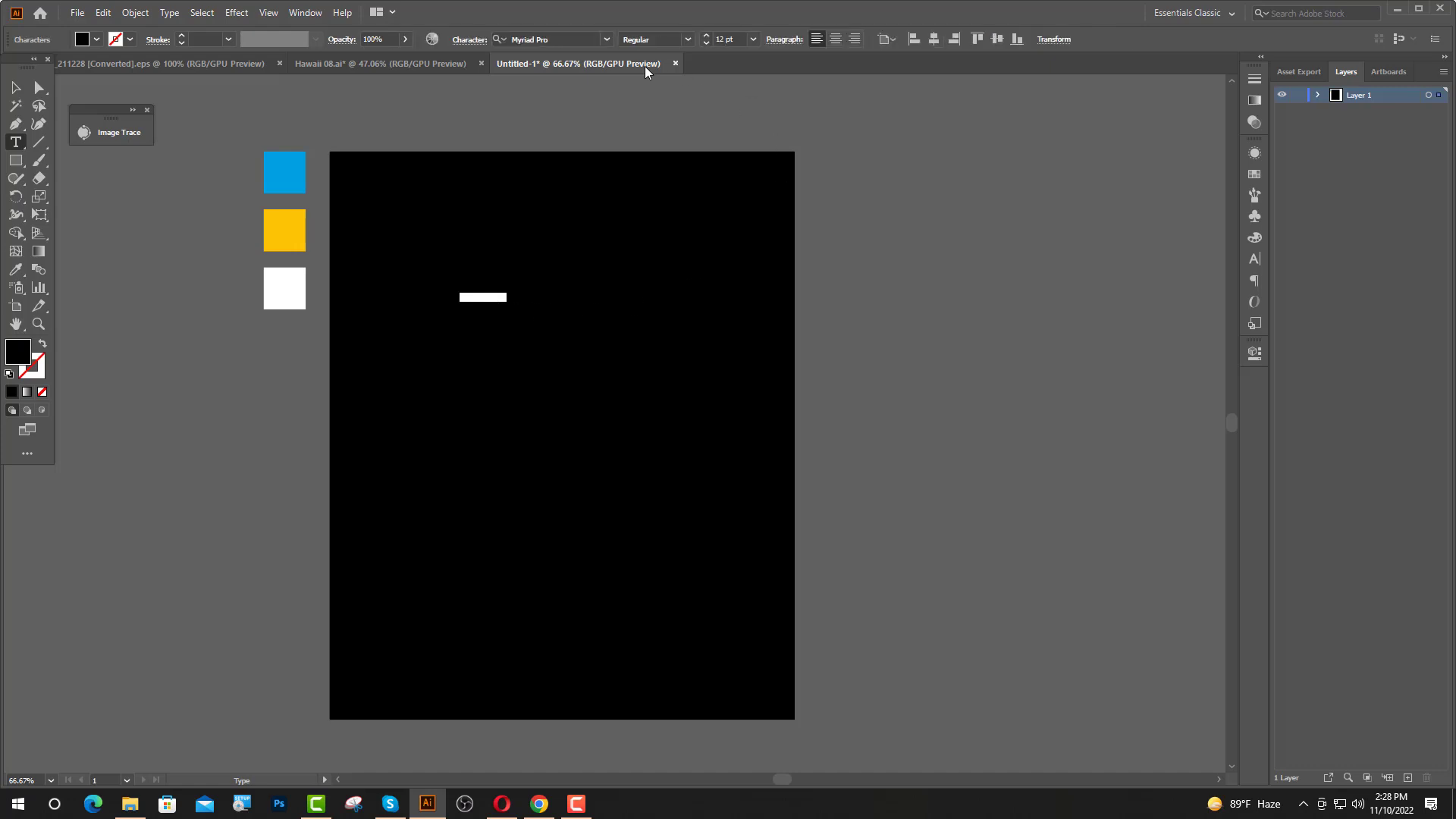
click(726, 38)
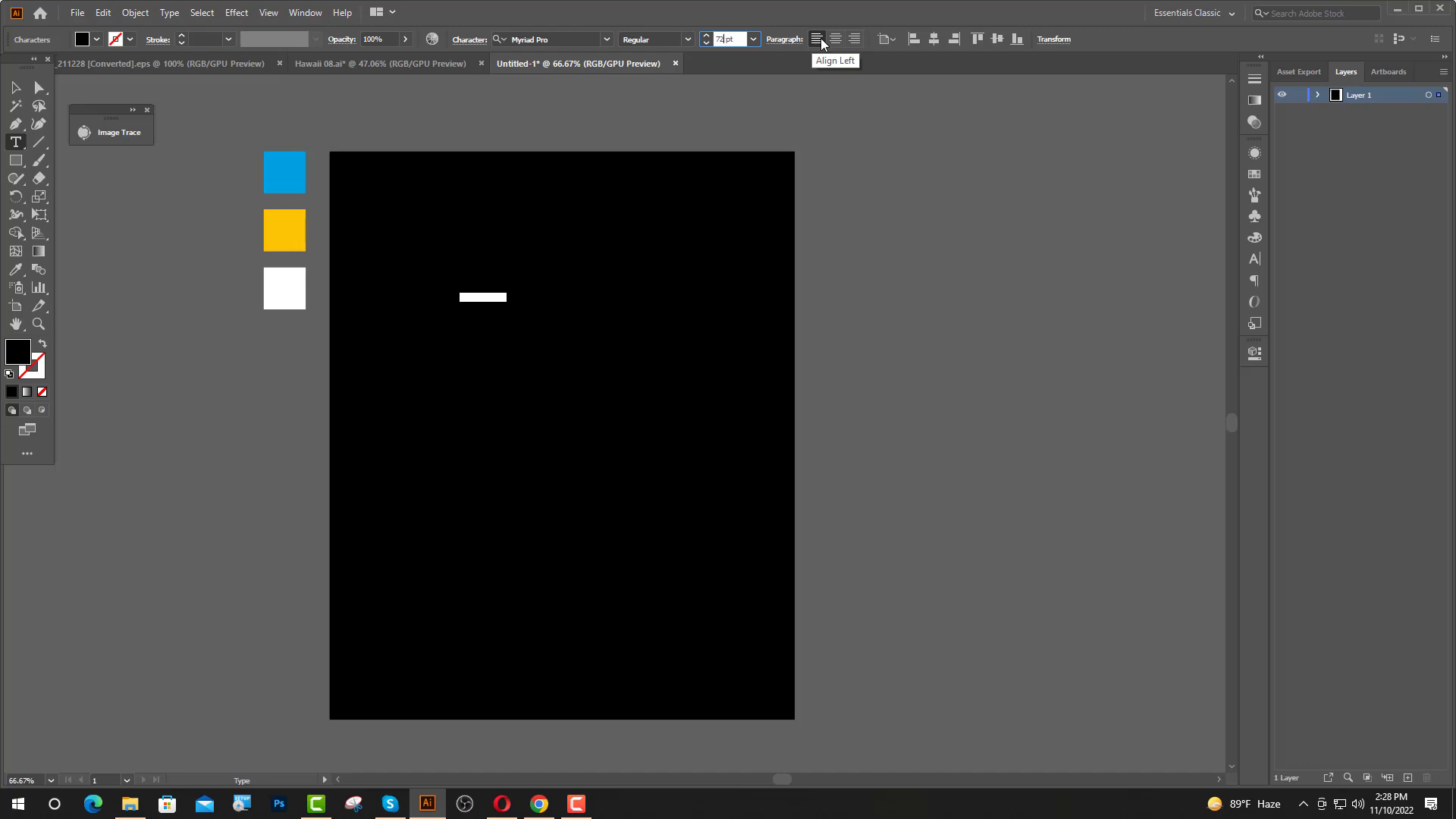
key(Return)
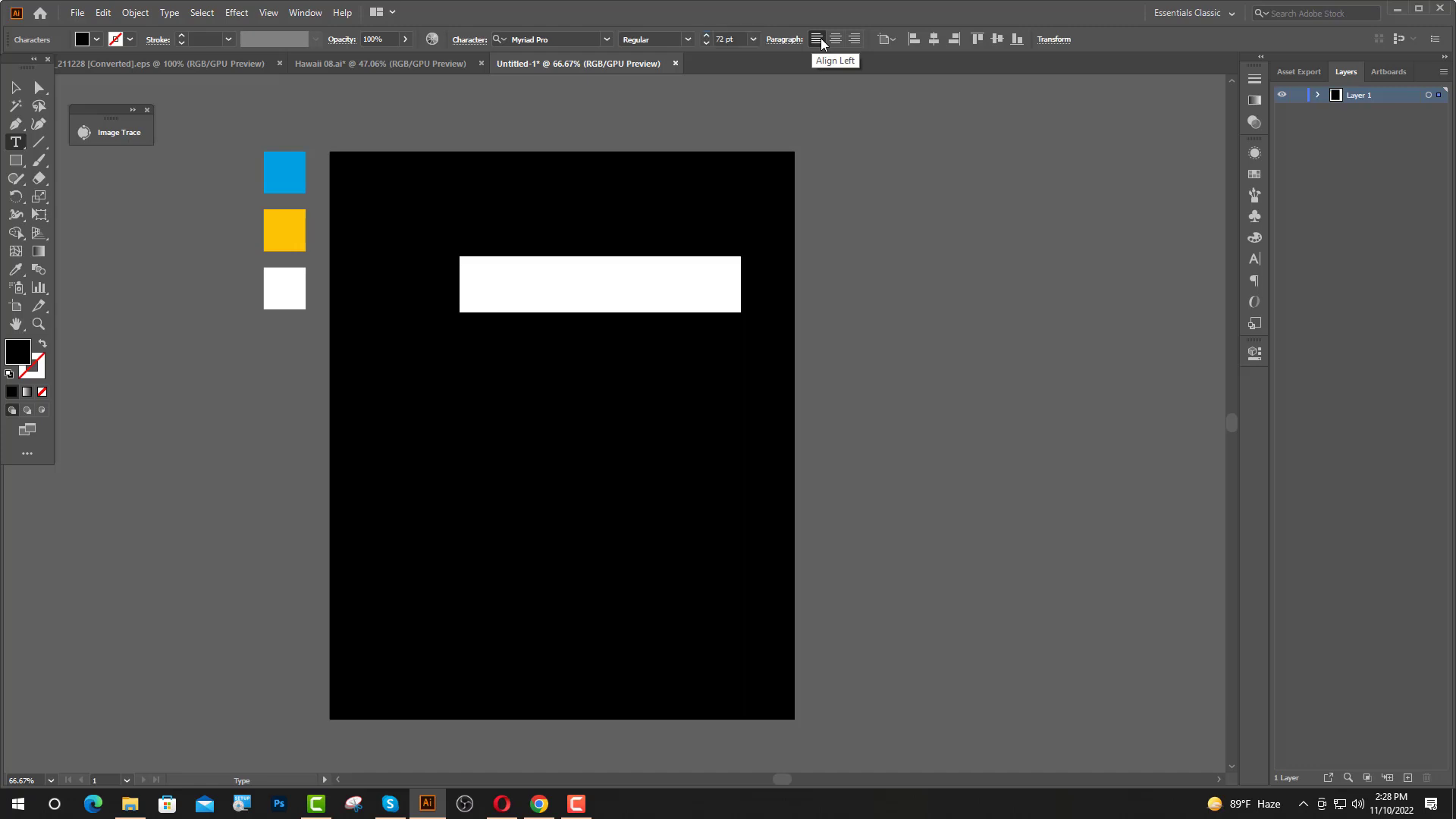
Set the text's font to James Stroker and enter "Summer" as its content.
click(579, 40)
text(ja)
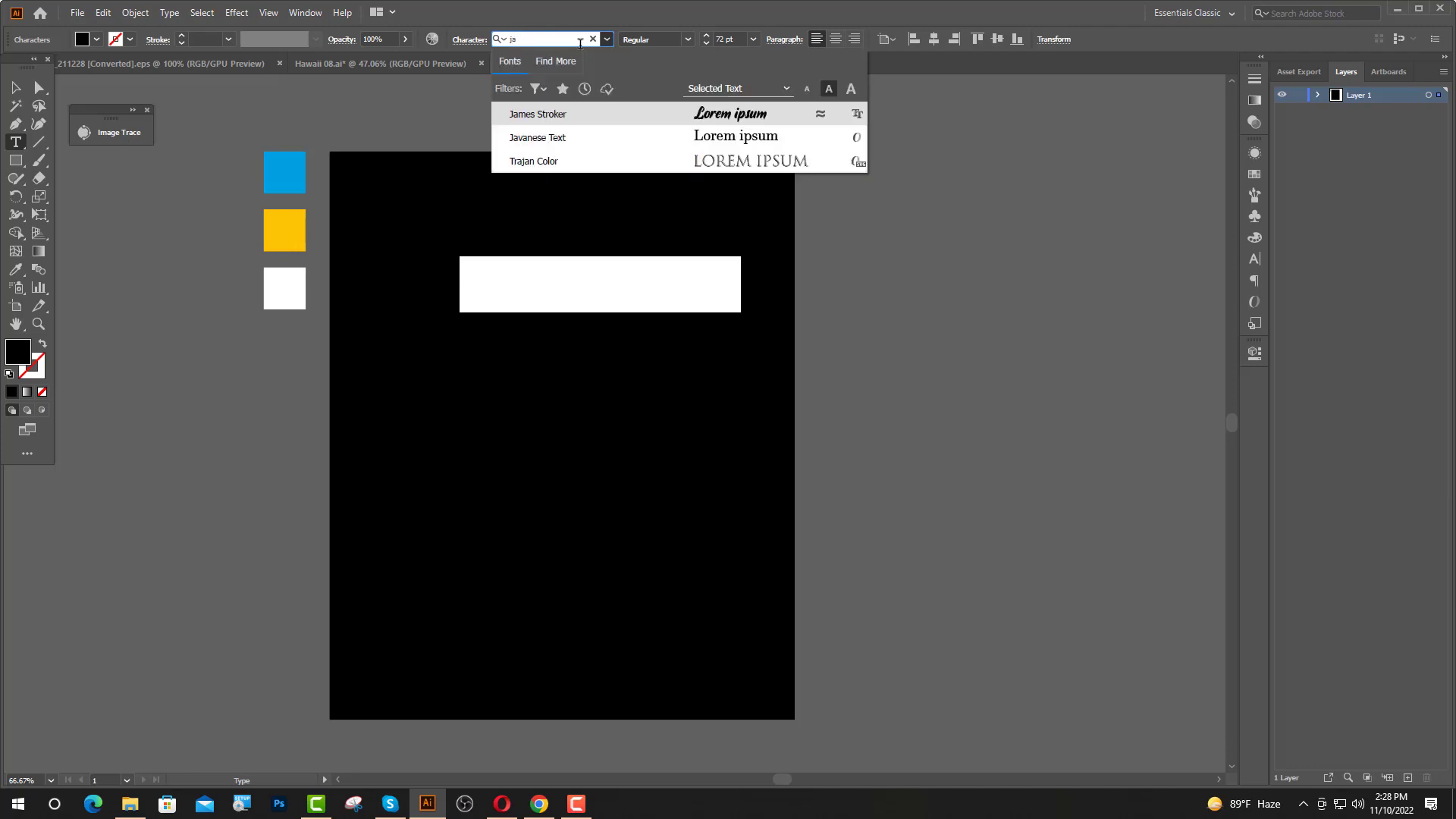
click(615, 114)
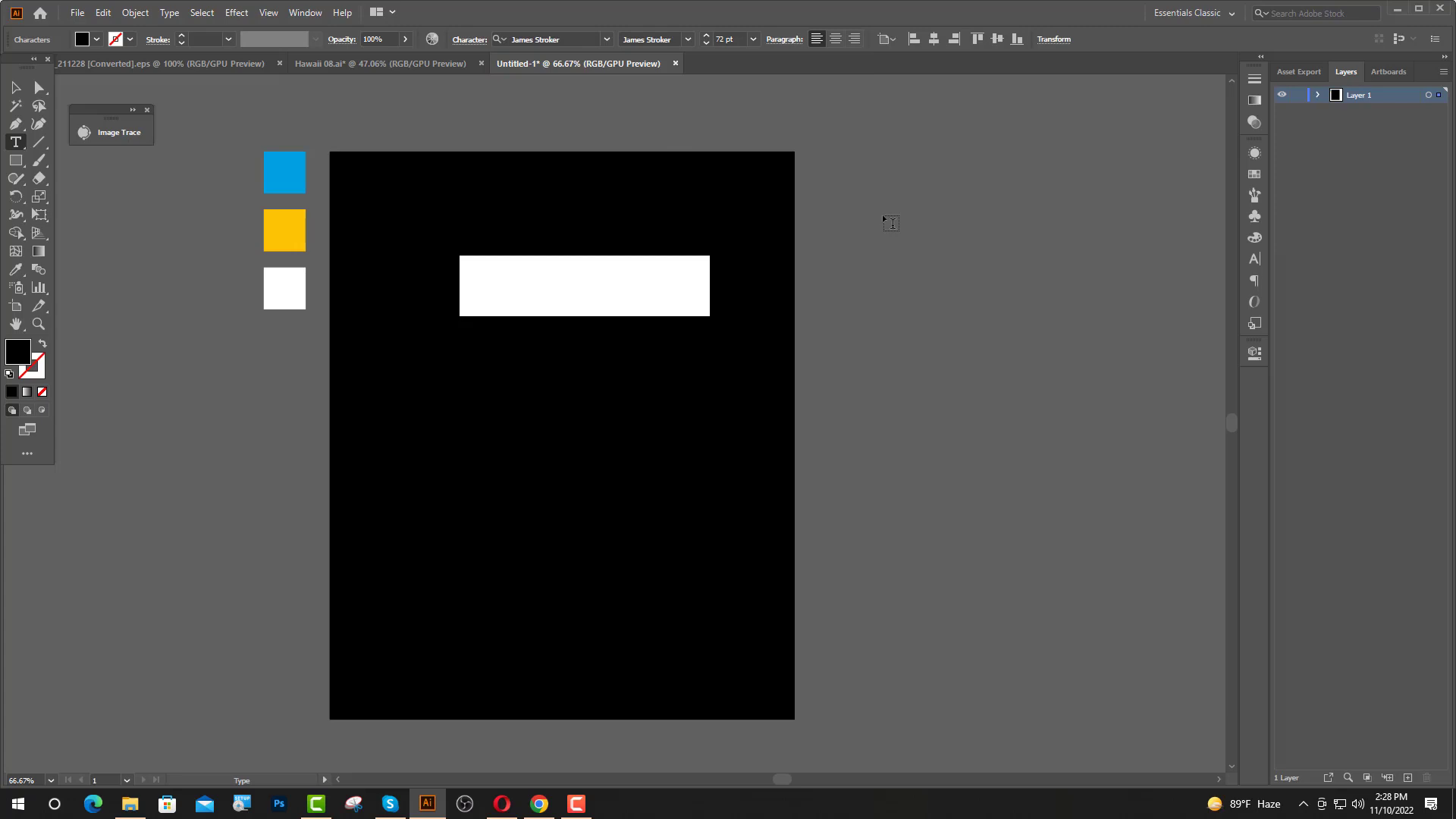
text(H)
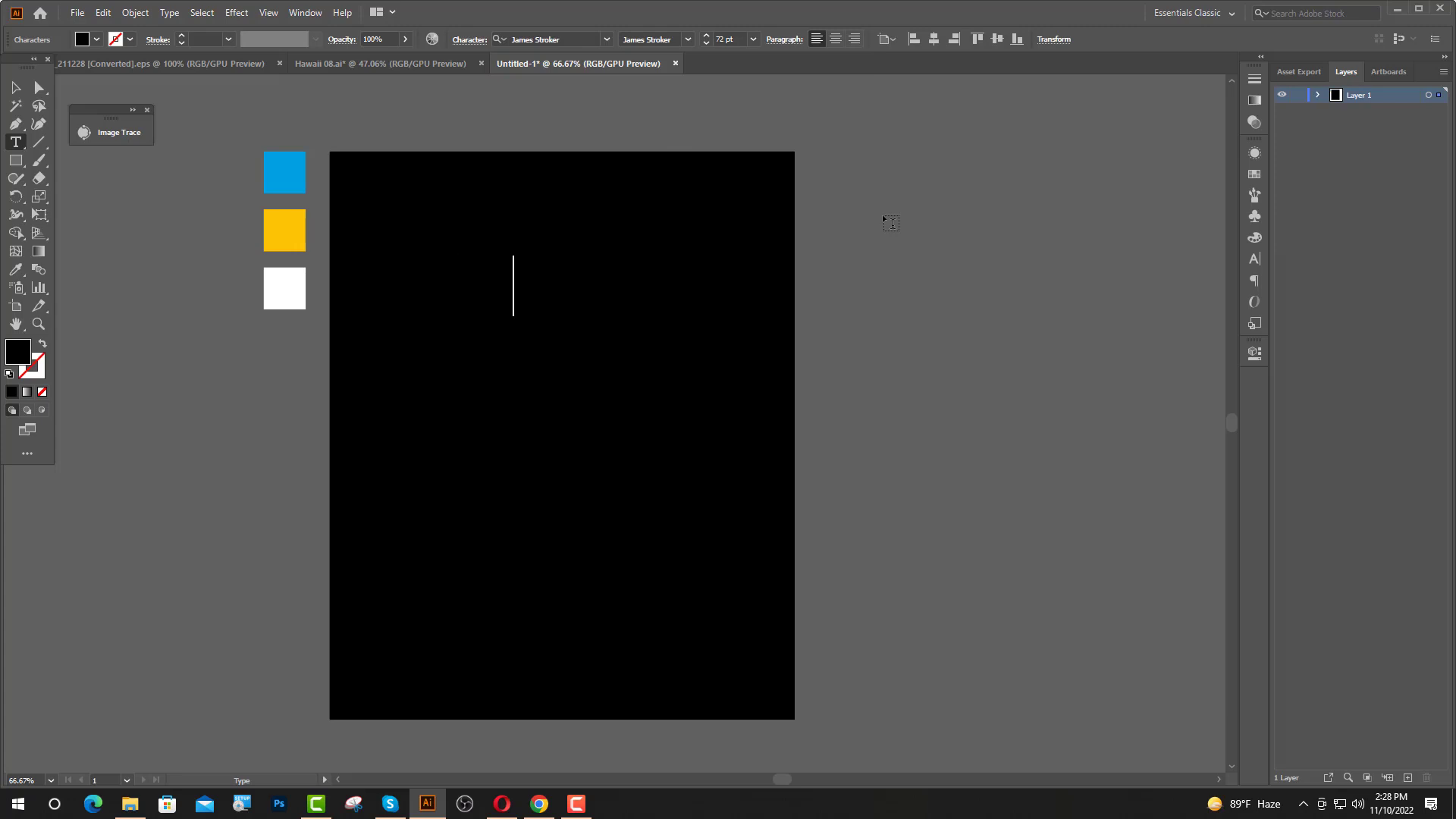
text(a)
click(16, 89)
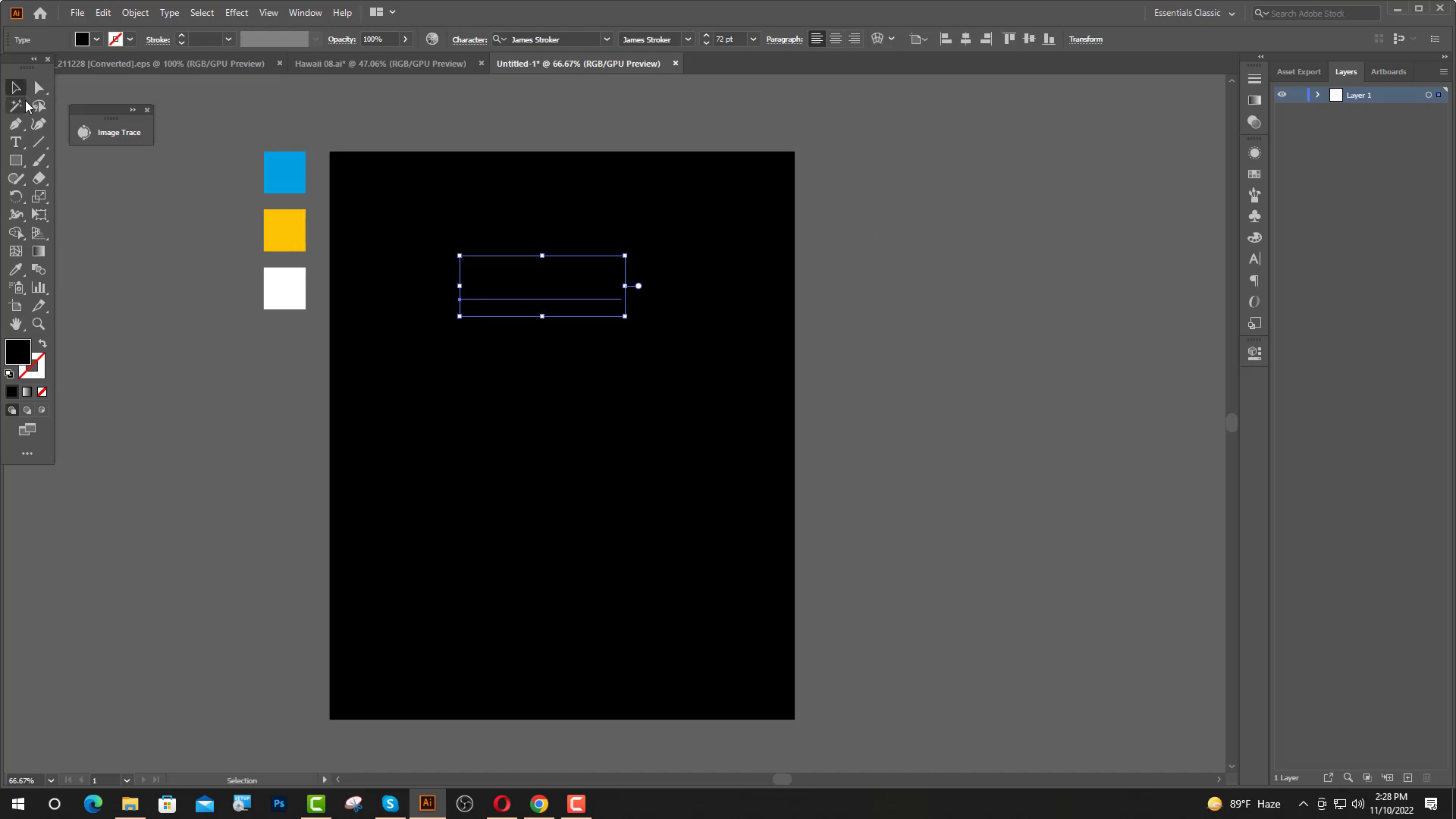
Color the "Summer" text white from the white swatch and enlarge it to about 108 pt.
click(15, 269)
click(264, 276)
key(v)
scroll(552, 316, up, 2)
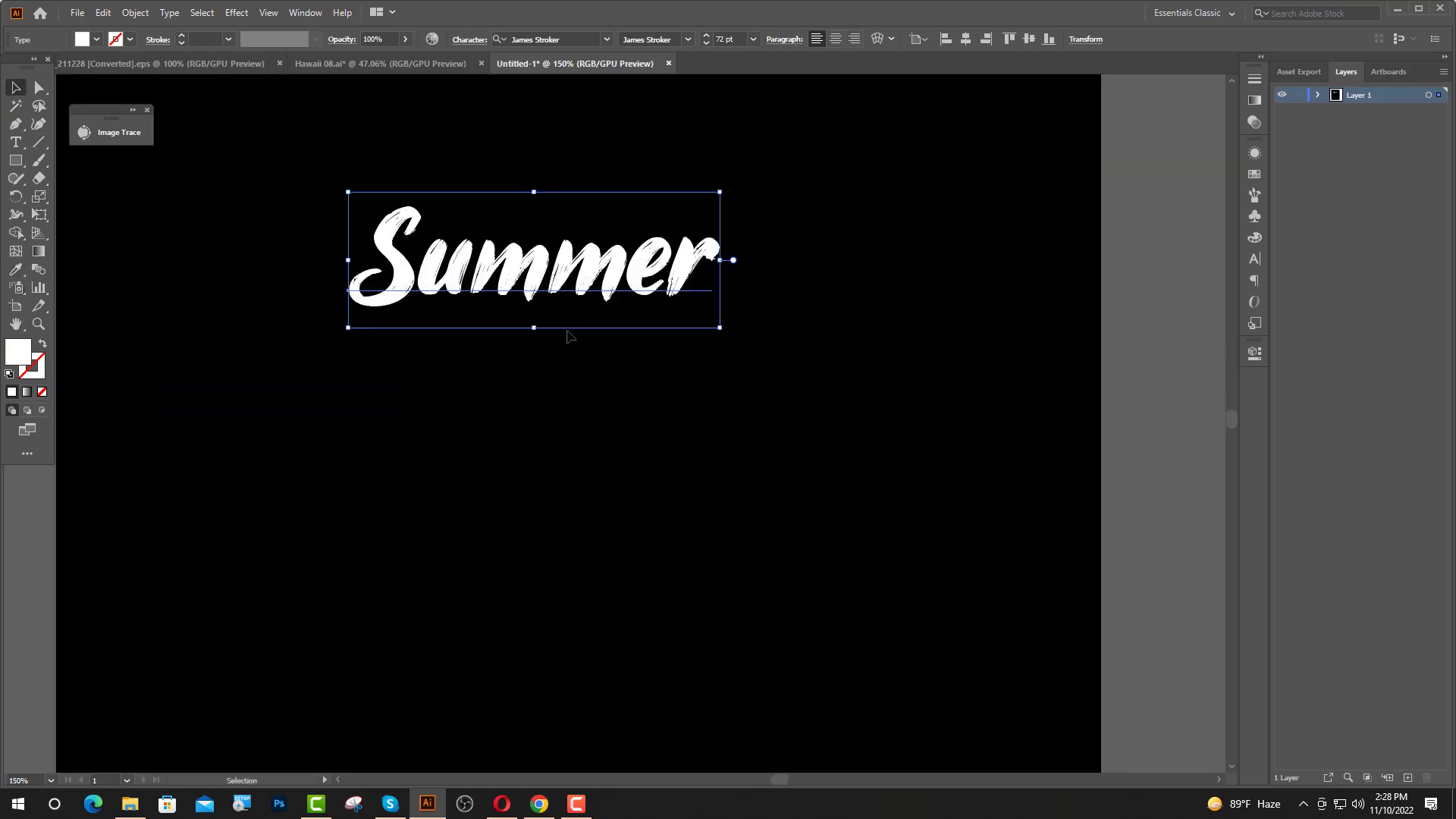
scroll(568, 331, up, 1)
scroll(579, 355, up, 1)
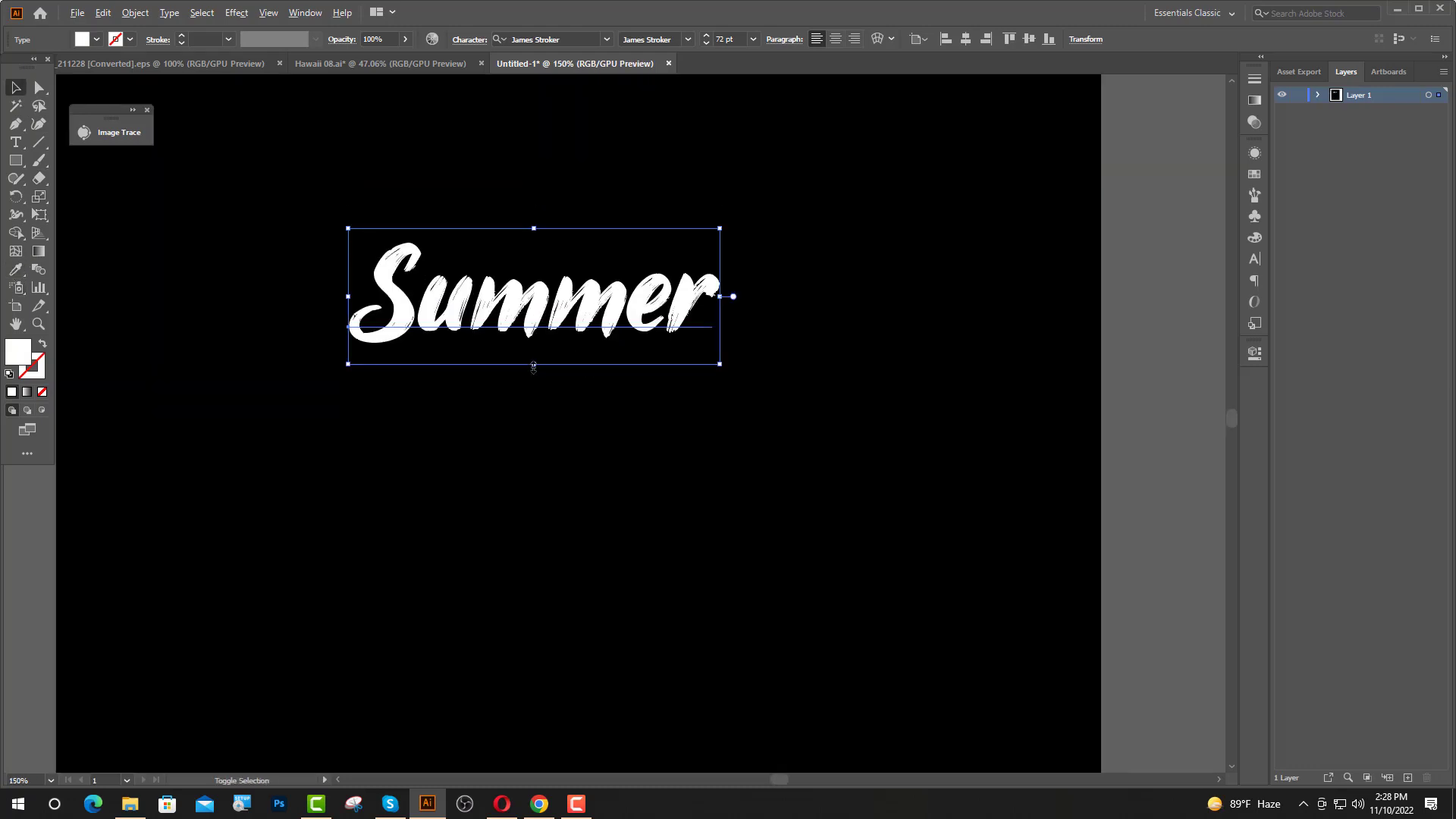
drag(534, 366, 540, 400)
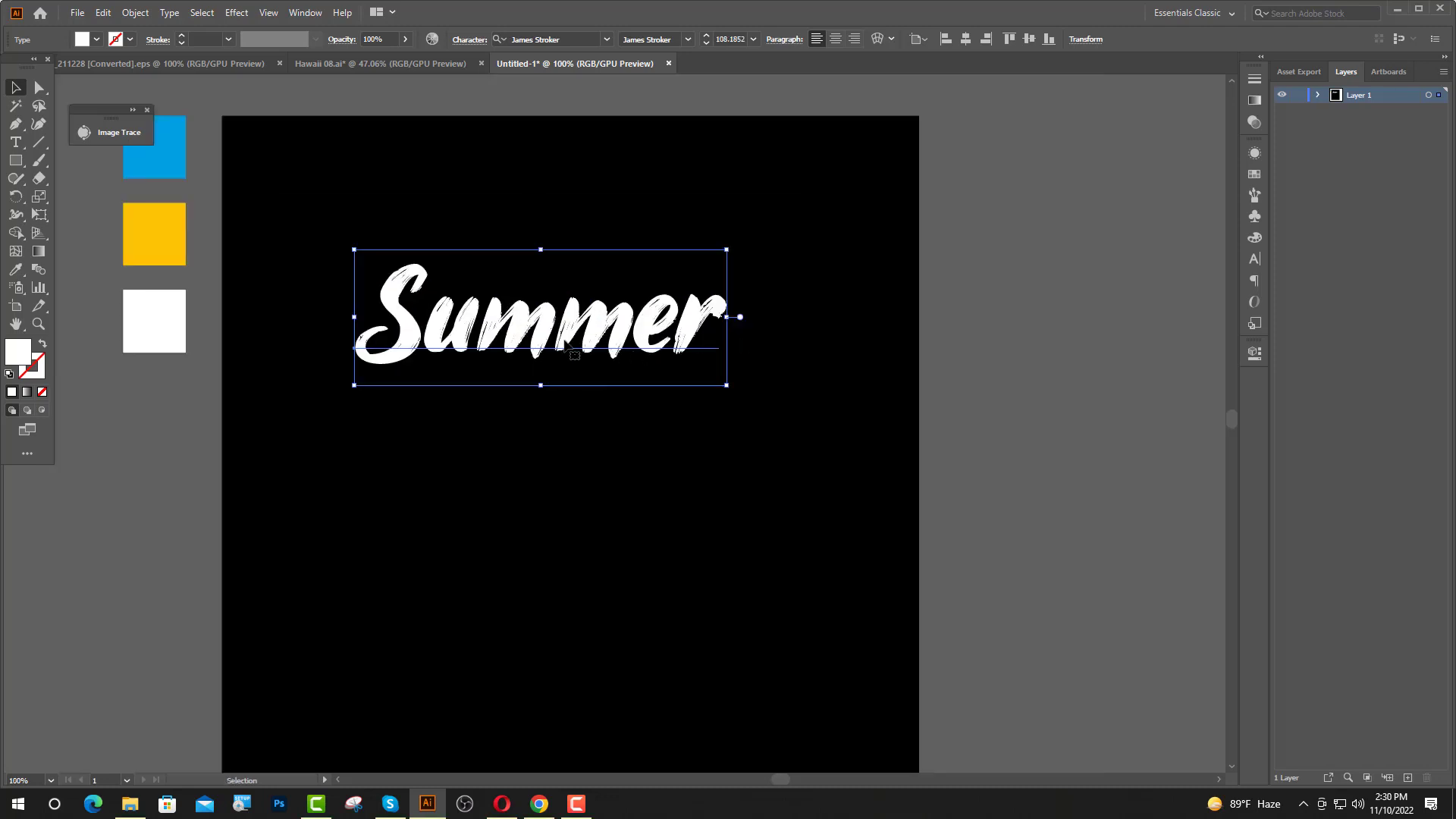
Convert the "Summer" text to outlines and enlarge the lettering to about 6.7 in wide.
right_click(565, 345)
click(634, 444)
mouse_move(541, 365)
mouse_down()
mouse_move(548, 411)
mouse_move(541, 384)
mouse_up()
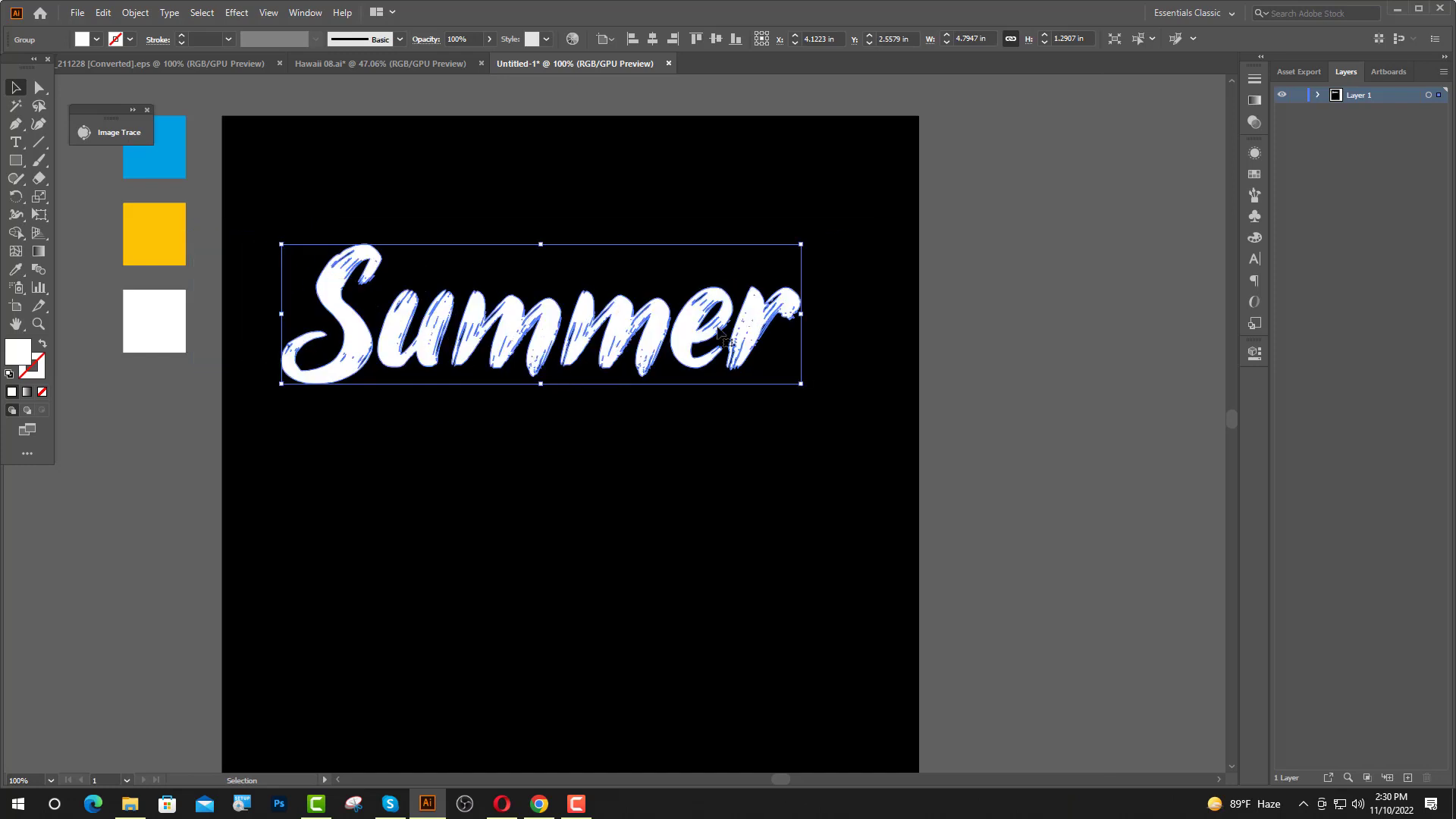
Center the outlined "Summer" lettering horizontally on the artboard.
click(652, 39)
click(922, 259)
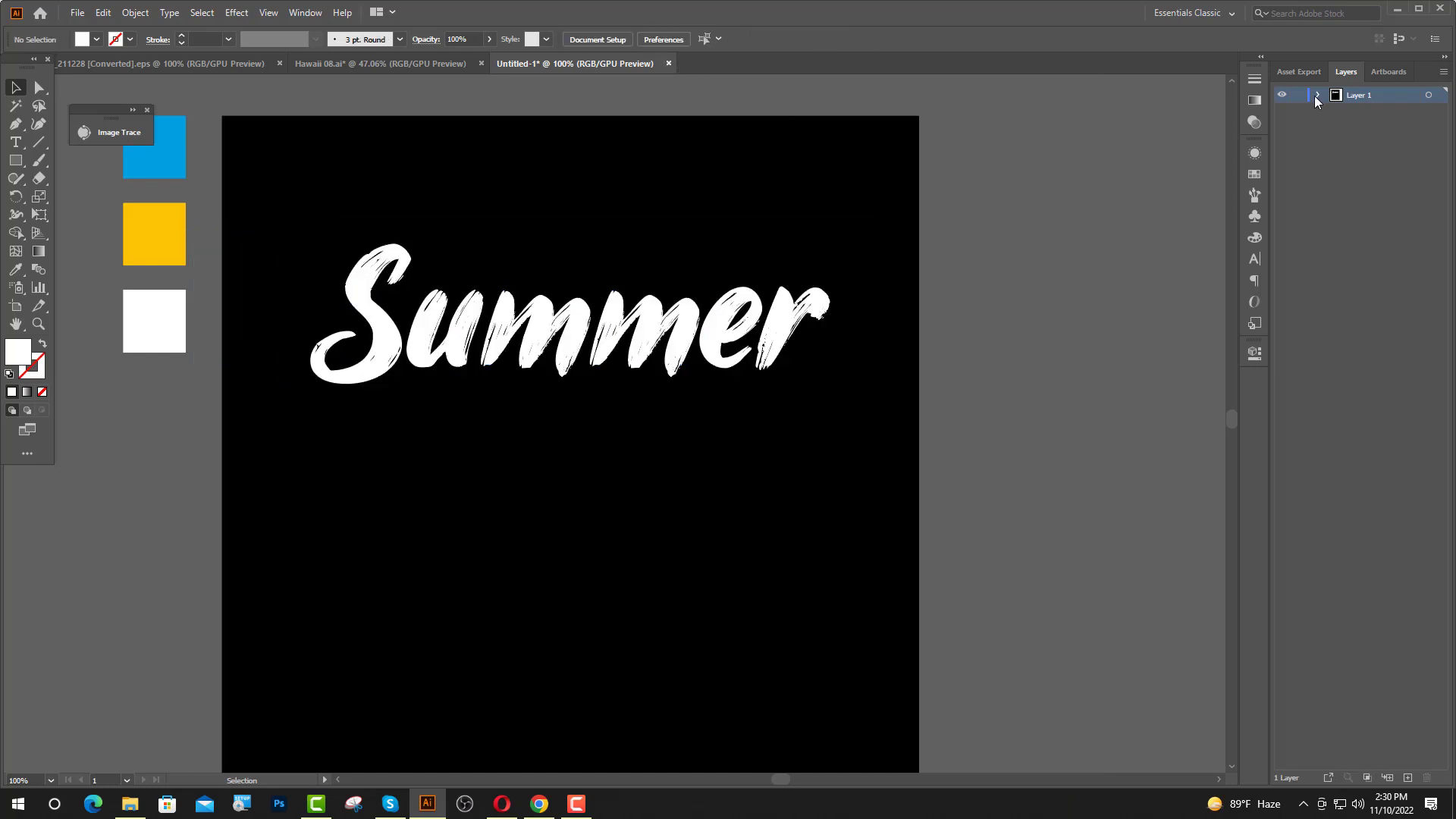
Bring the yellow sun group above the black background and move it to the artboard's right edge.
click(1317, 94)
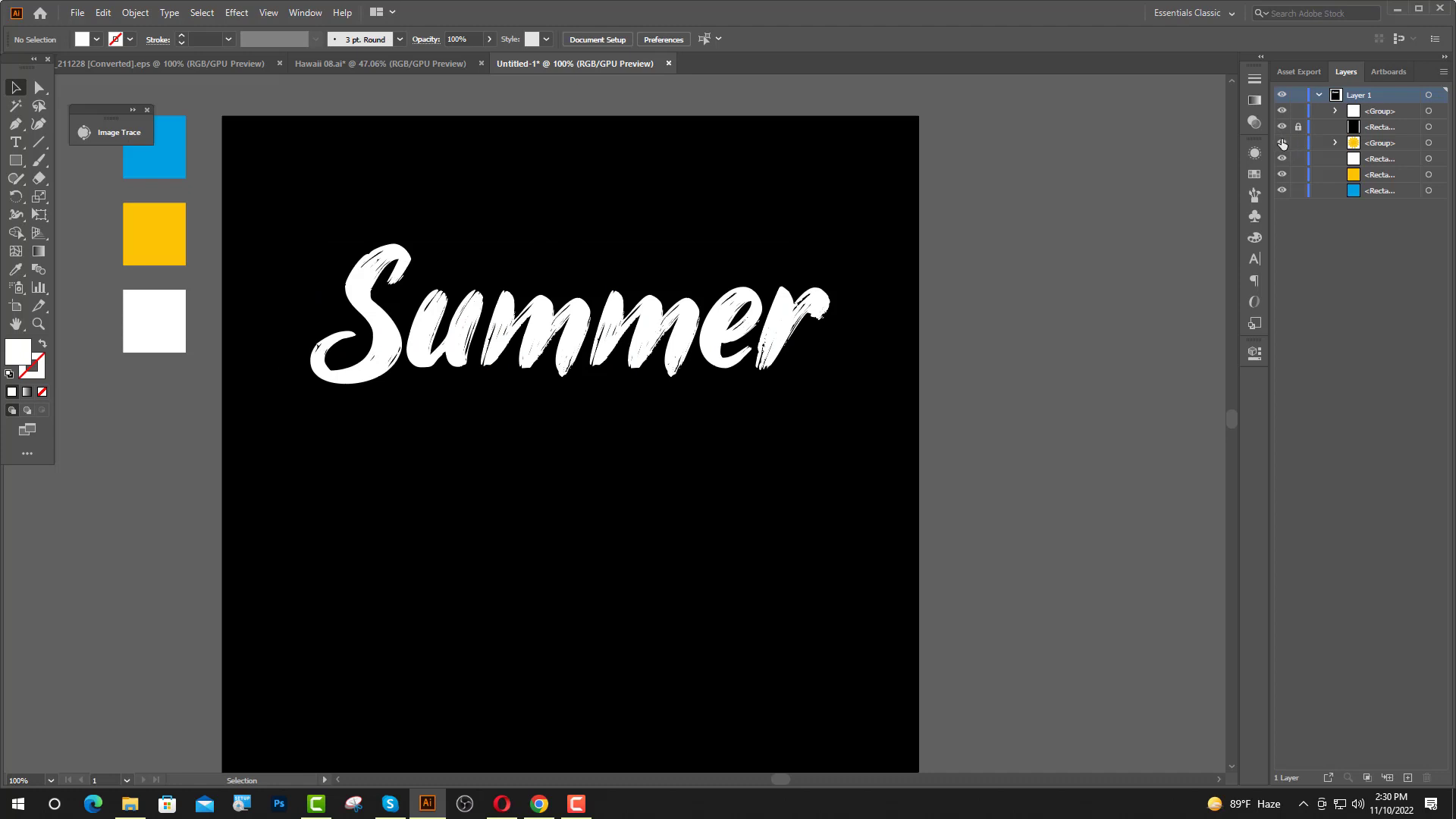
click(1282, 143)
drag(1053, 212, 966, 277)
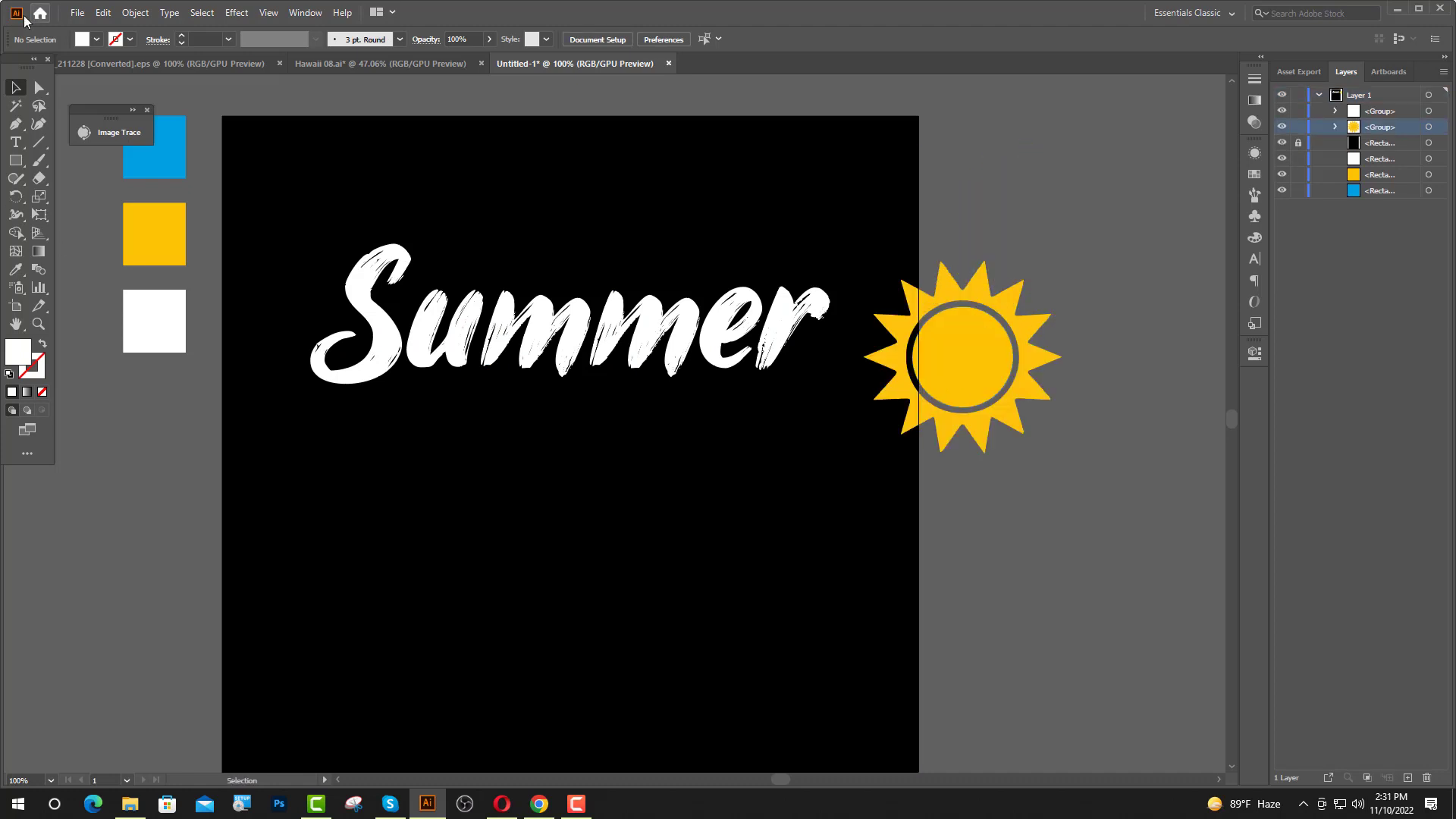
Turn the yellow sun group into a compound path.
click(937, 385)
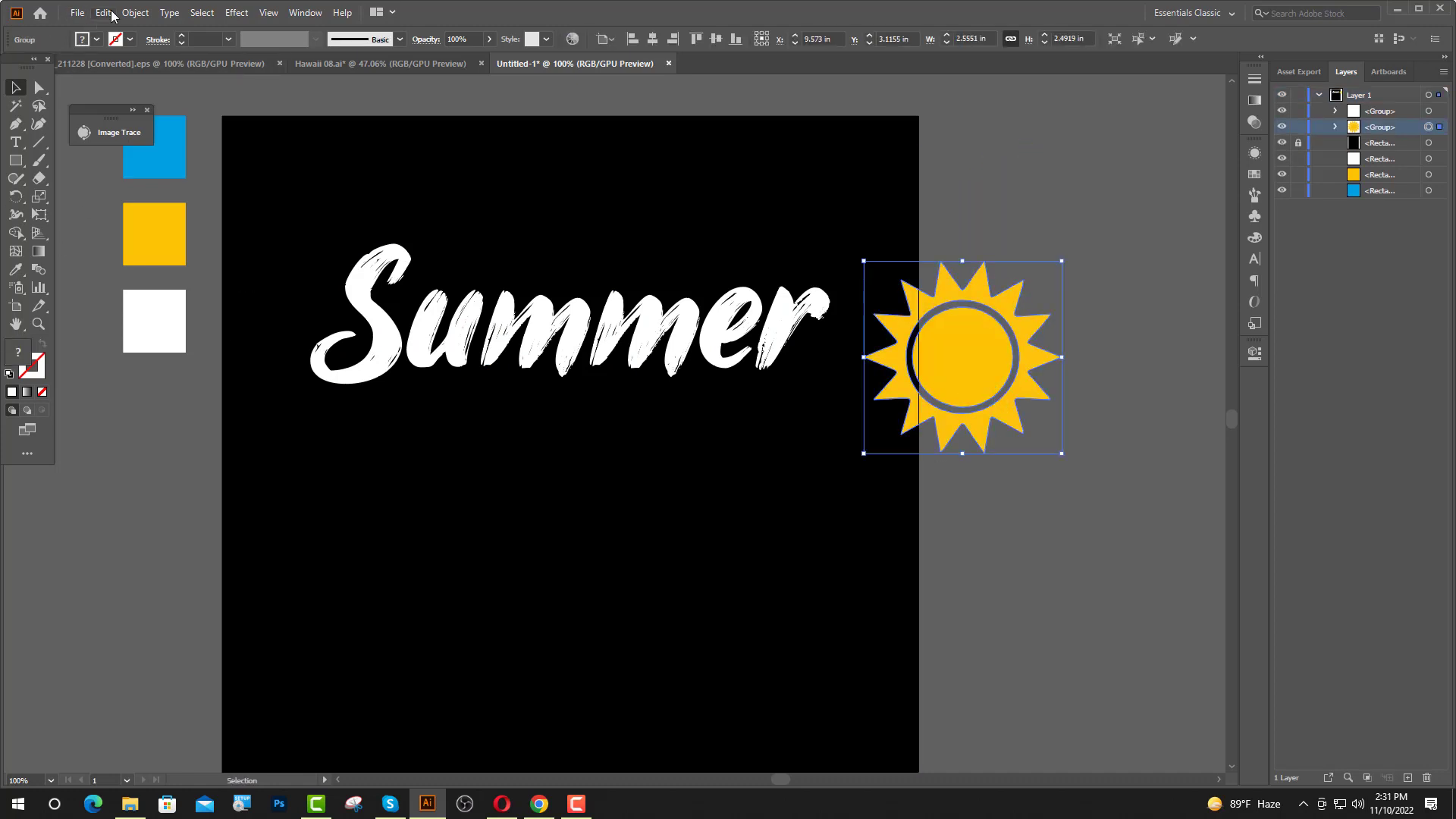
click(135, 13)
mouse_move(192, 545)
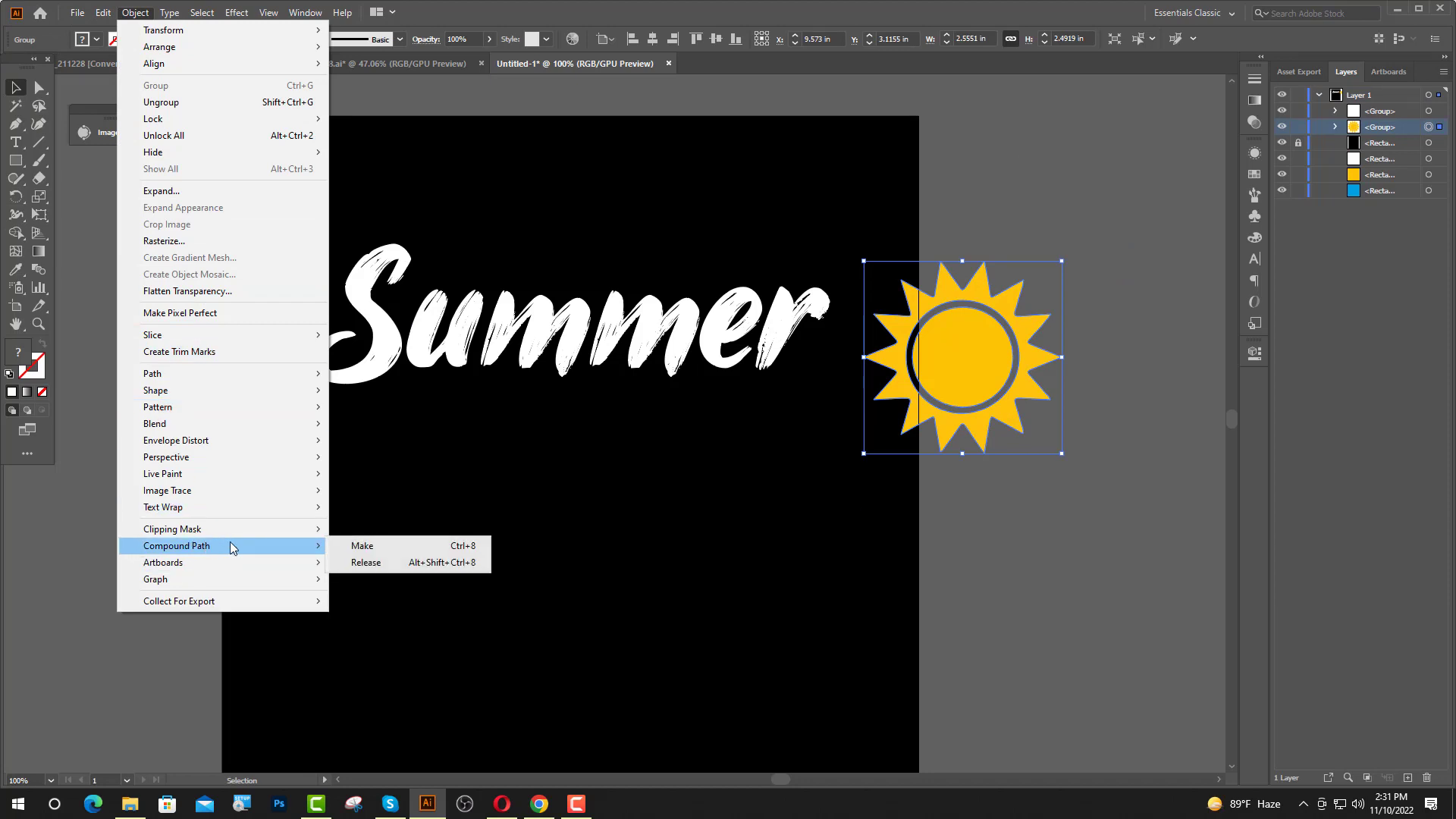
click(363, 546)
click(1085, 571)
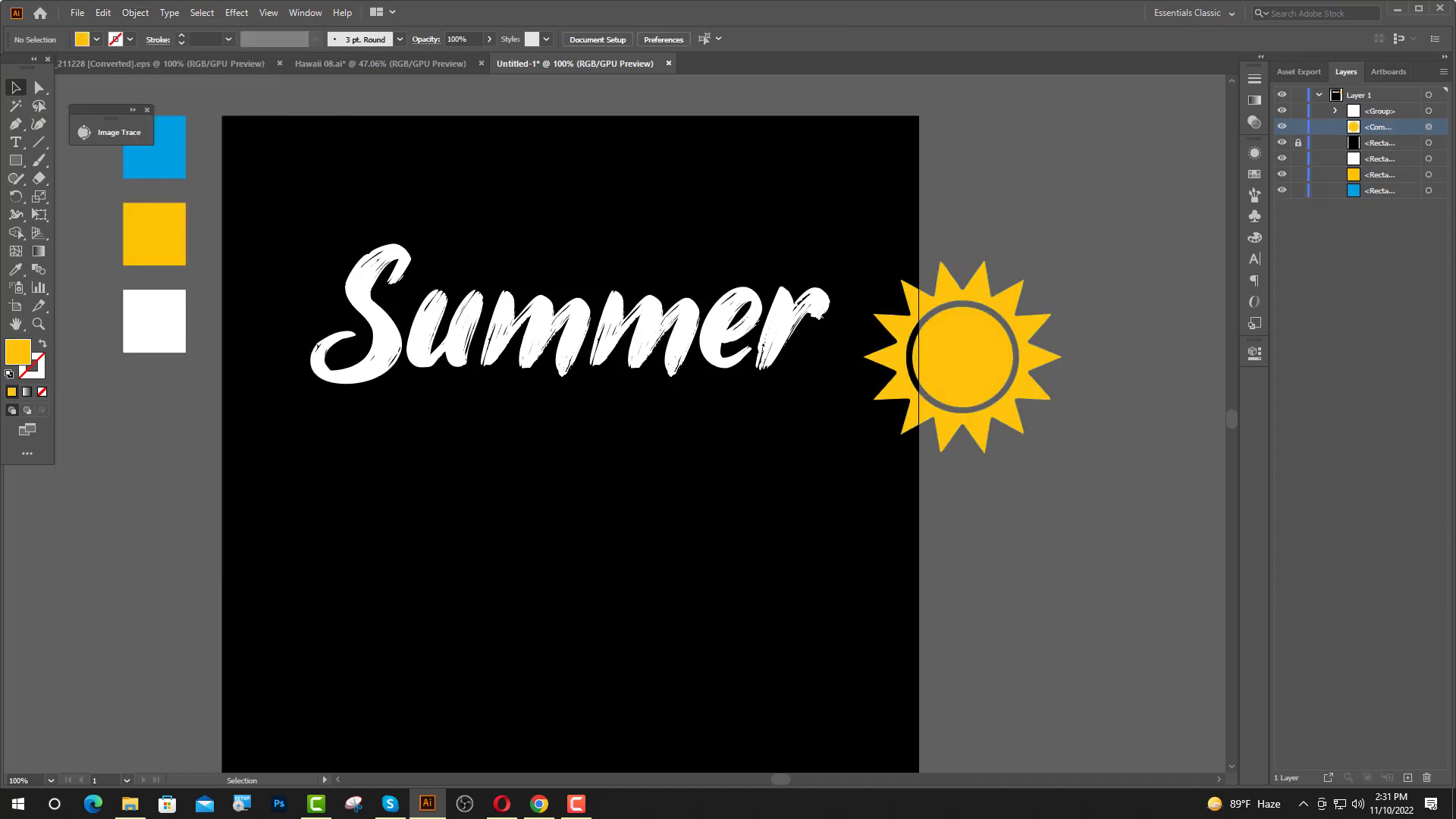
Draw a yellow rectangle about 2.8 in wide across the lower part of the sun.
click(15, 160)
drag(860, 431, 1078, 499)
click(15, 88)
Cut off the lower part of the sun by subtracting the rectangle with Minus Front.
drag(899, 471, 1015, 456)
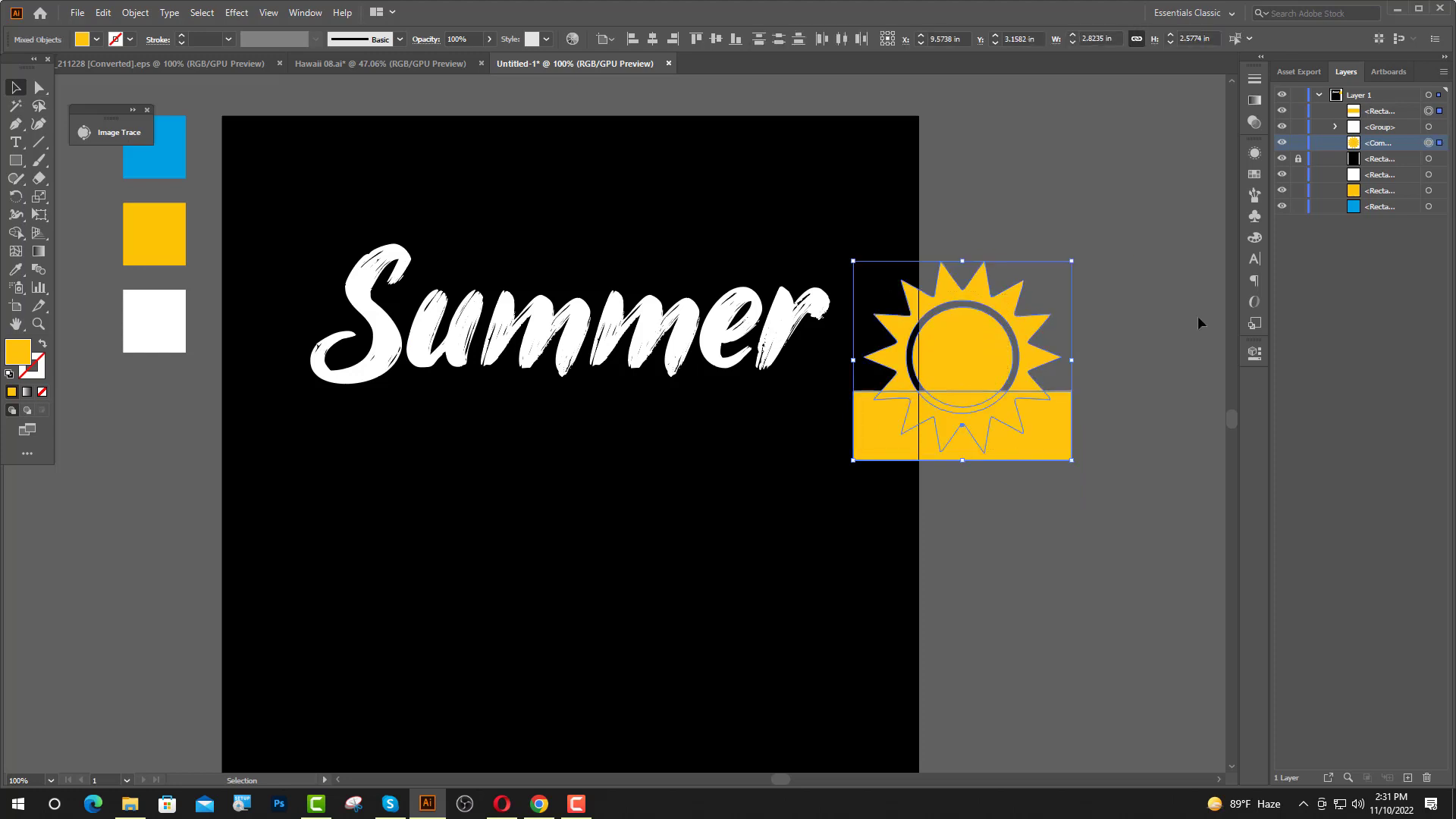
click(1256, 353)
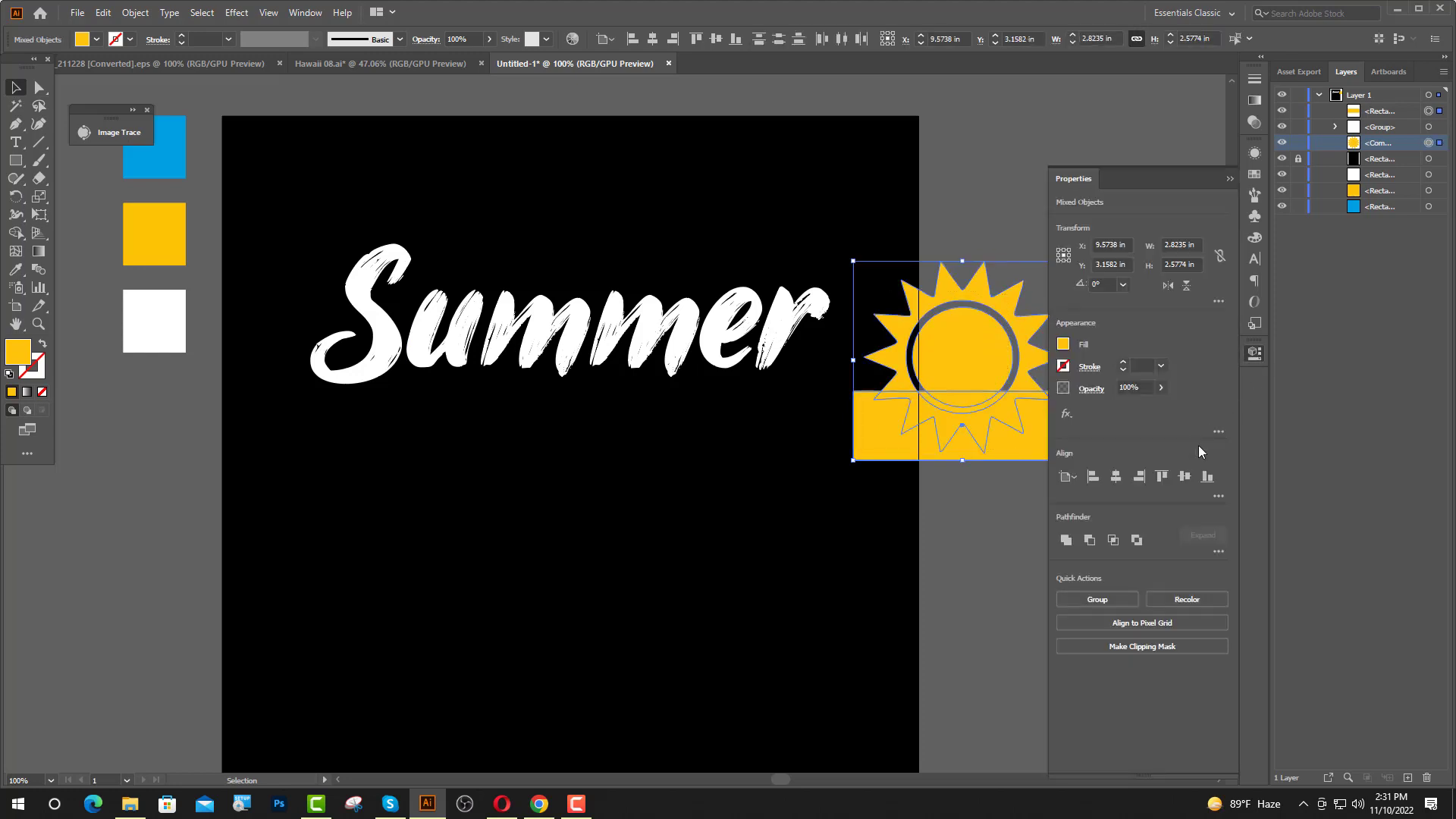
click(1093, 539)
click(1256, 352)
Place the half sun behind the "Summer" lettering and enlarge it to about 3.3 in wide.
drag(990, 388, 624, 335)
drag(1393, 114, 1385, 134)
drag(599, 282, 585, 201)
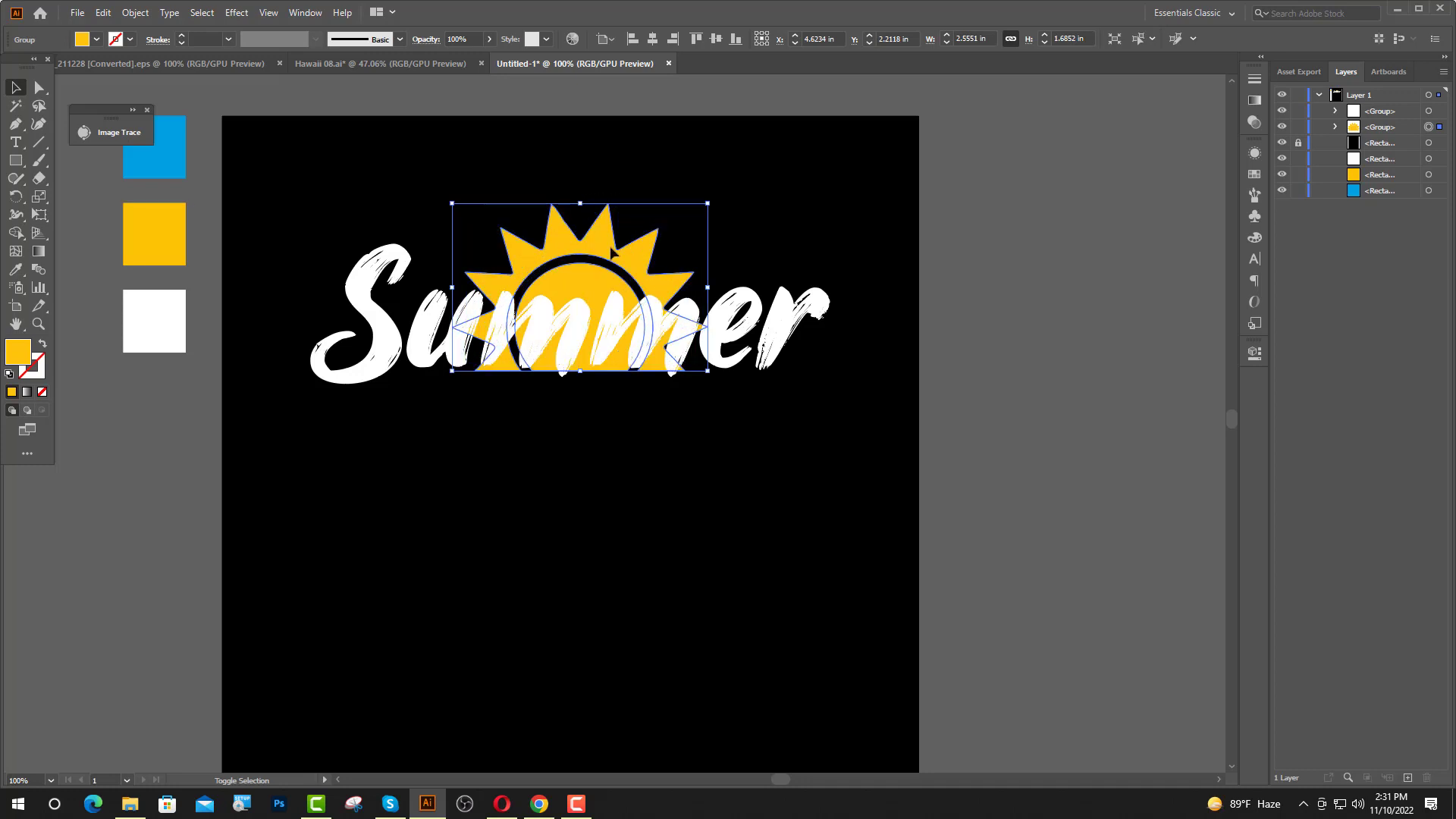
click(657, 478)
Move the "Summer" lettering about 0.3 in down over the half sun.
alt+scroll(855, 558, down, 2)
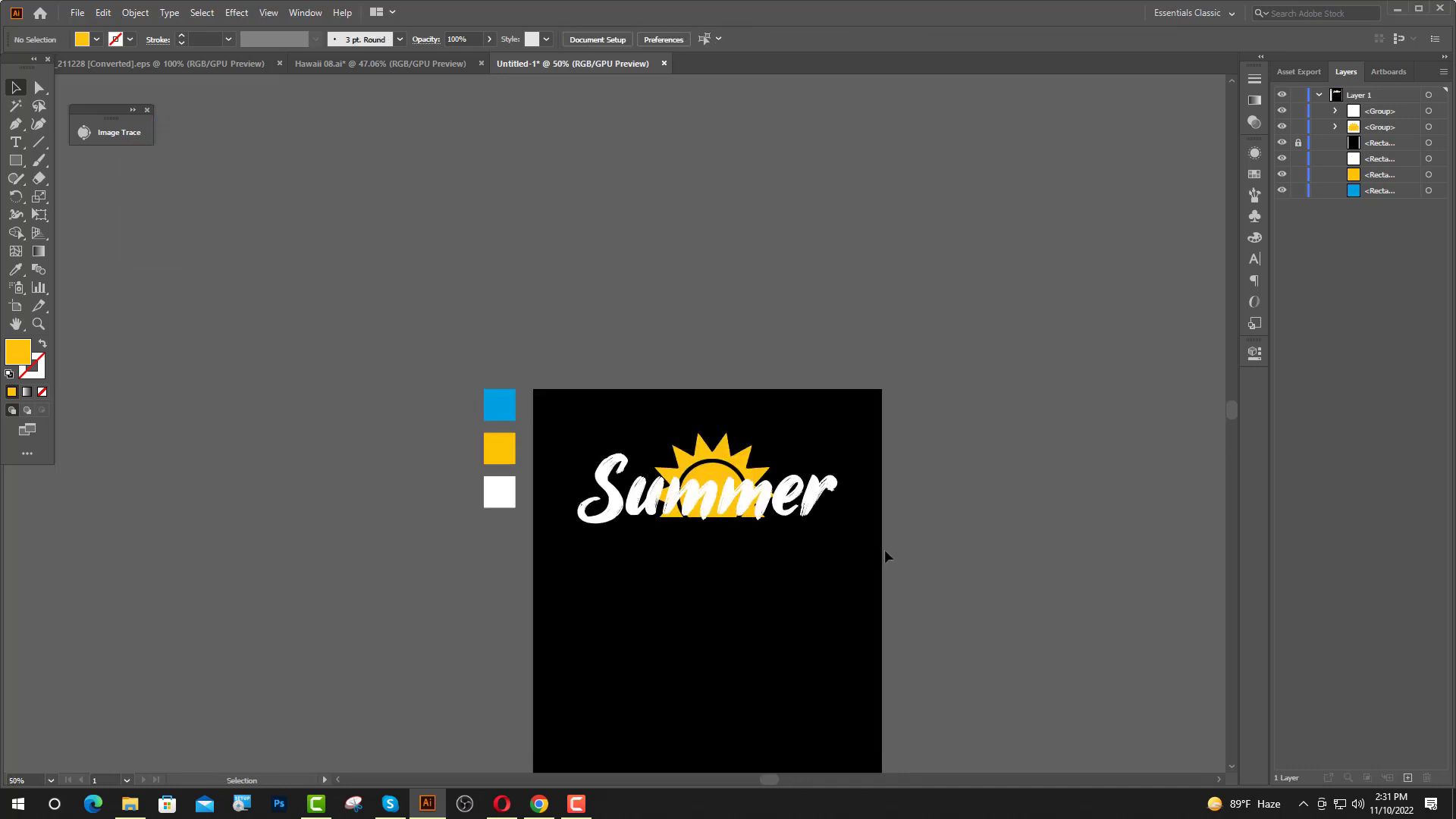
alt+scroll(718, 531, up, 1)
drag(729, 508, 725, 524)
click(923, 578)
Center the half sun and the "Summer" lettering horizontally on the artboard.
scroll(923, 578, down, 2)
click(720, 344)
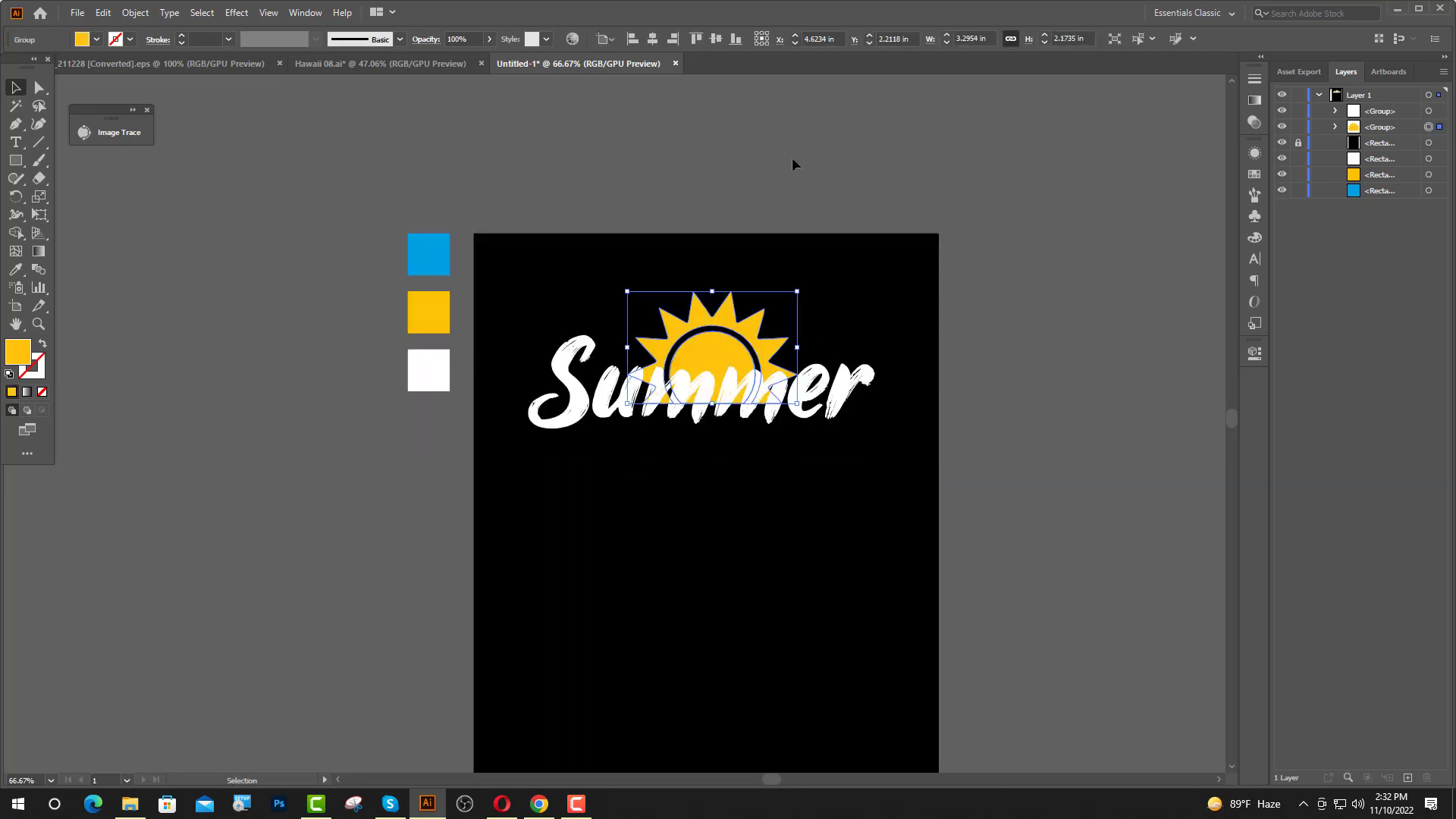
click(653, 44)
alt+scroll(720, 516, up, 1)
click(763, 357)
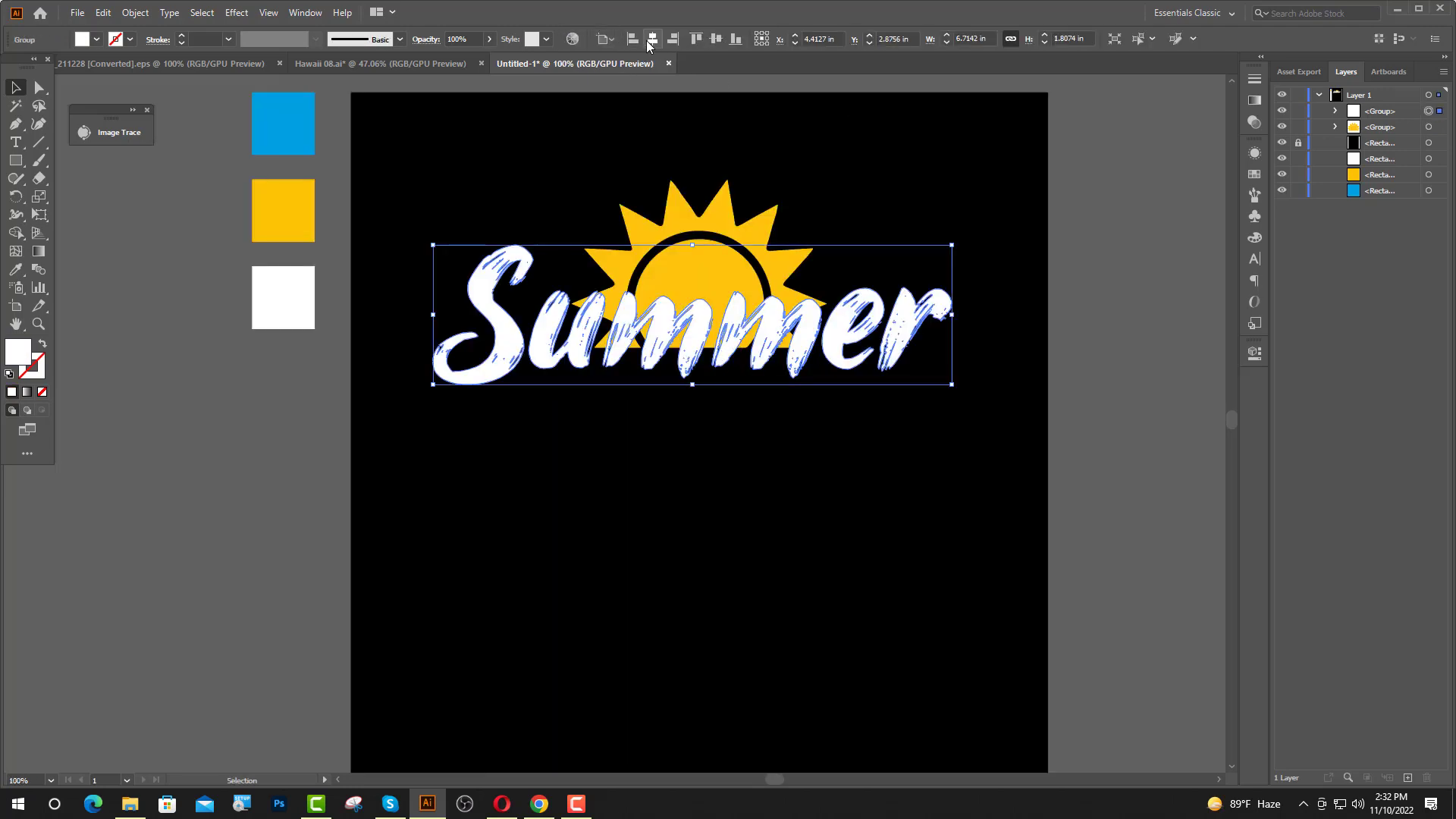
click(651, 39)
click(904, 406)
Add the text "VACATION" below "Summer" in the Hey Comic font at 72 pt.
scroll(903, 405, down, 2)
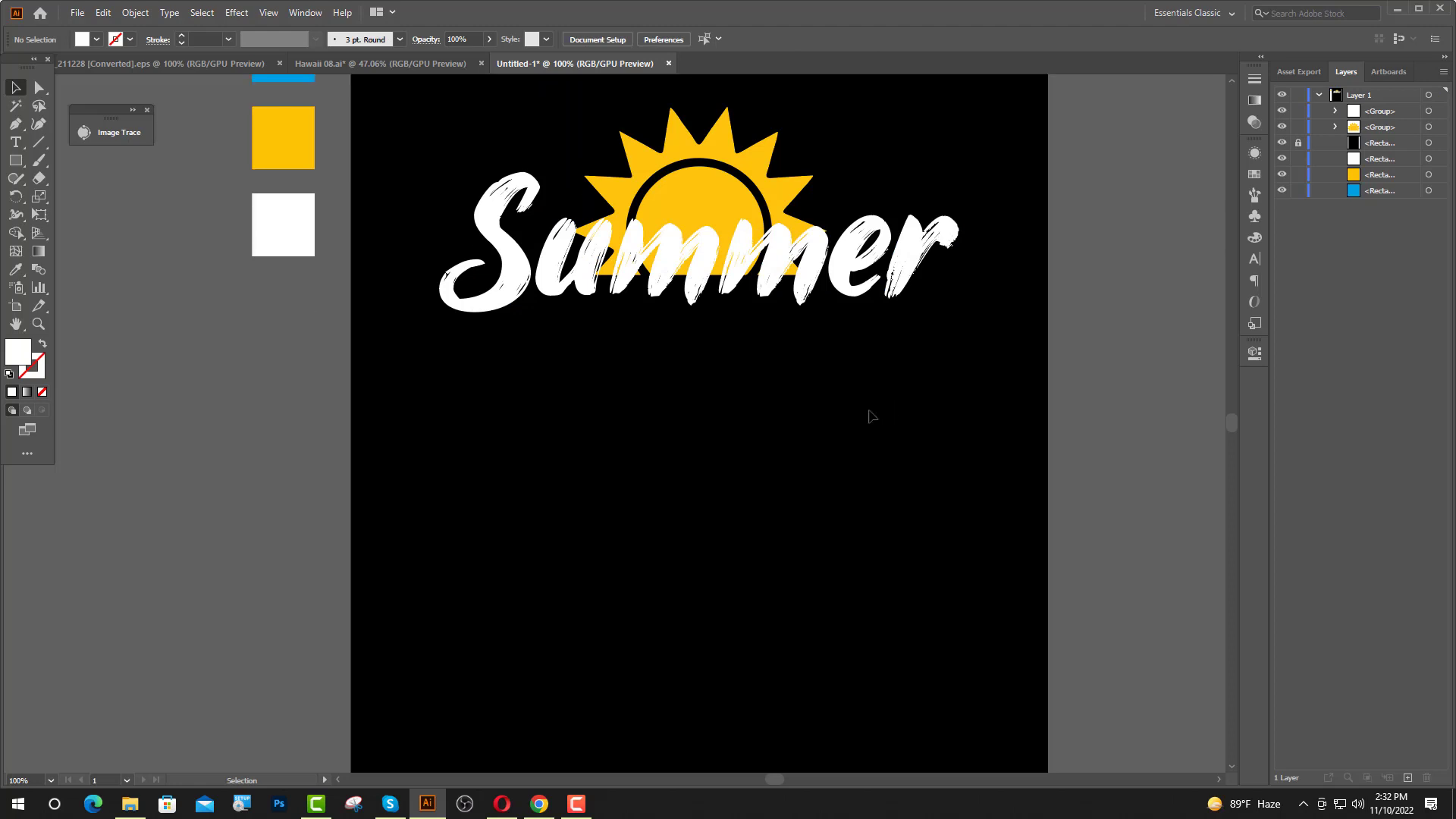
click(15, 143)
click(608, 426)
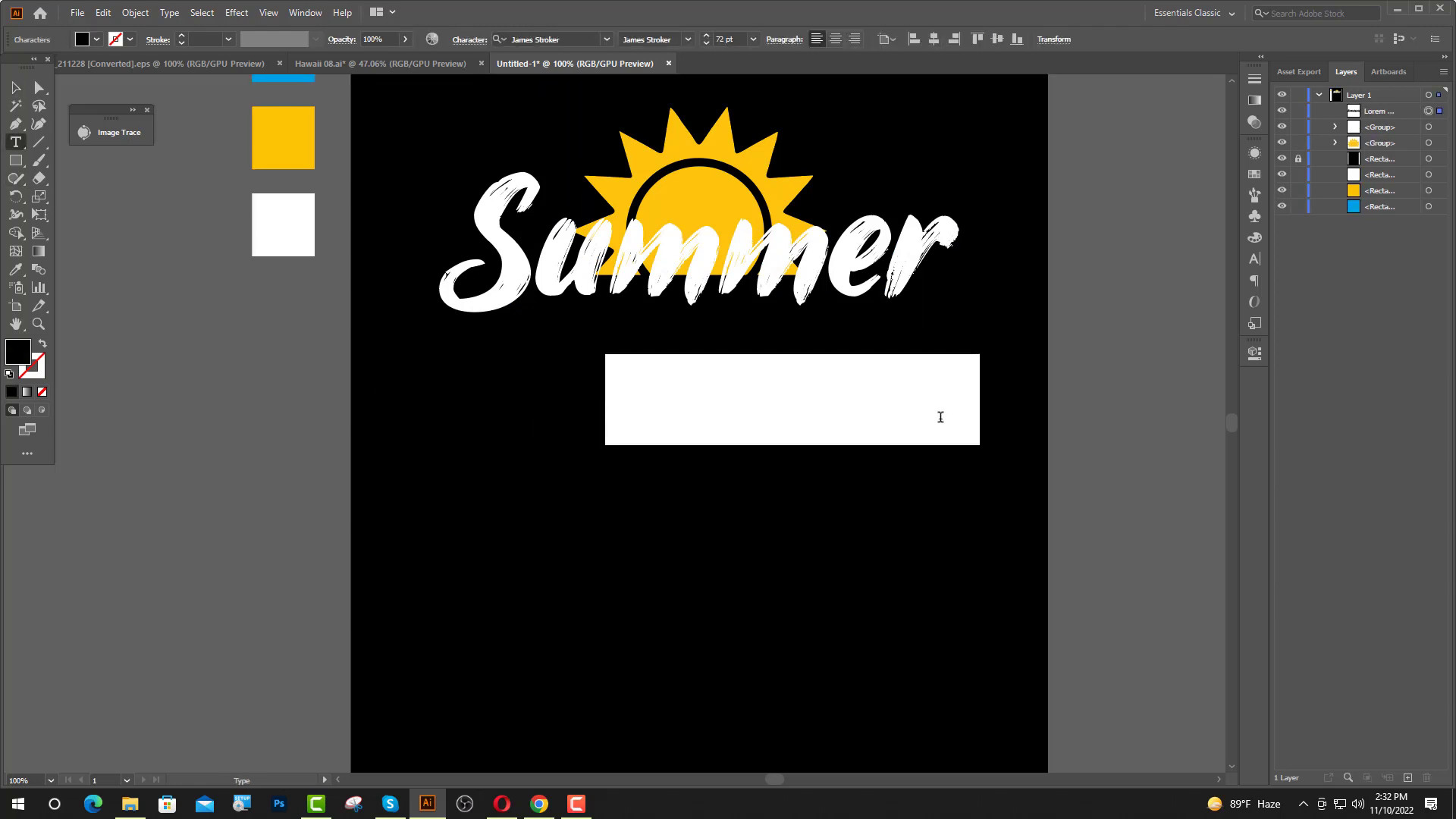
click(565, 38)
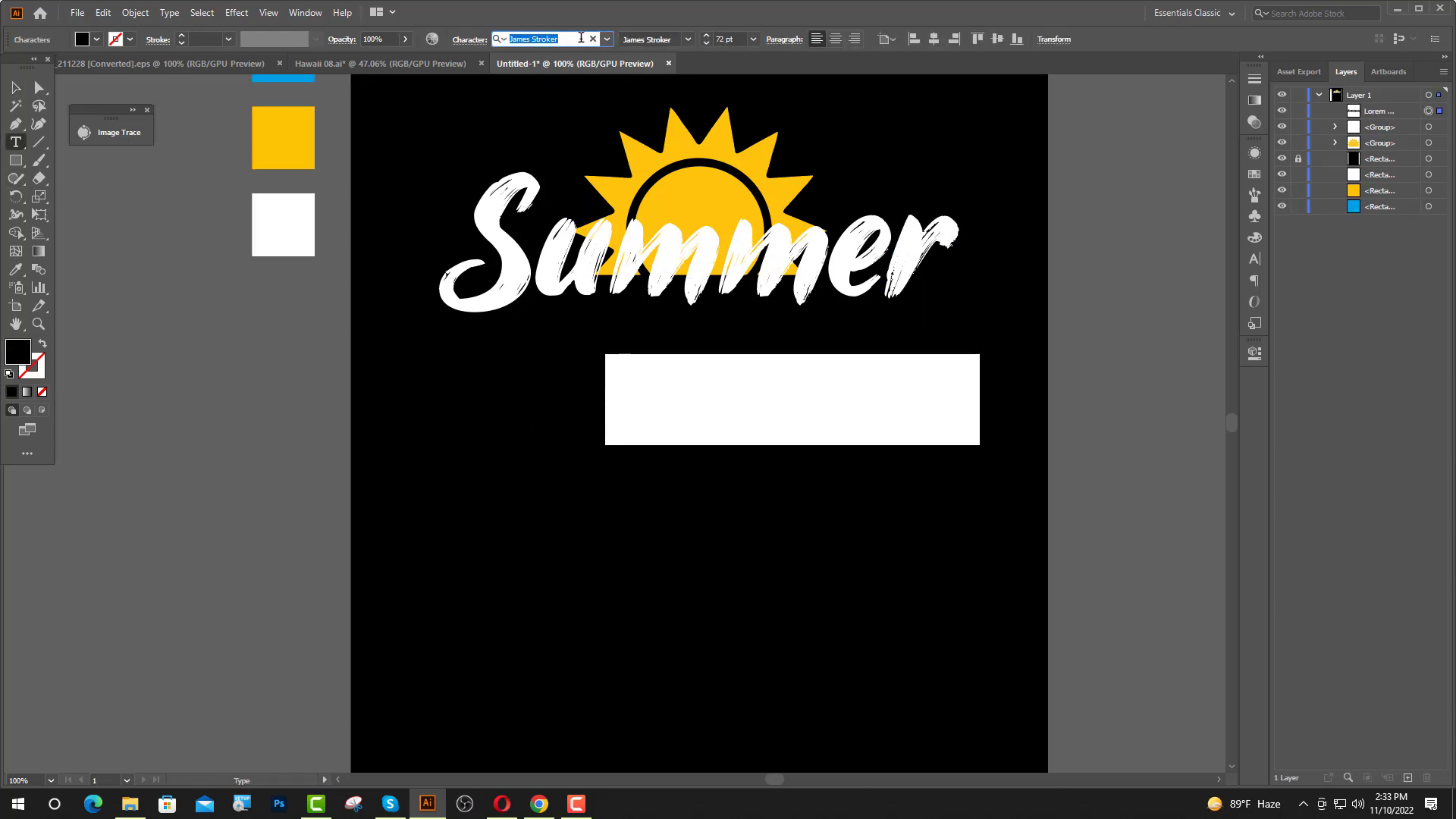
text(he)
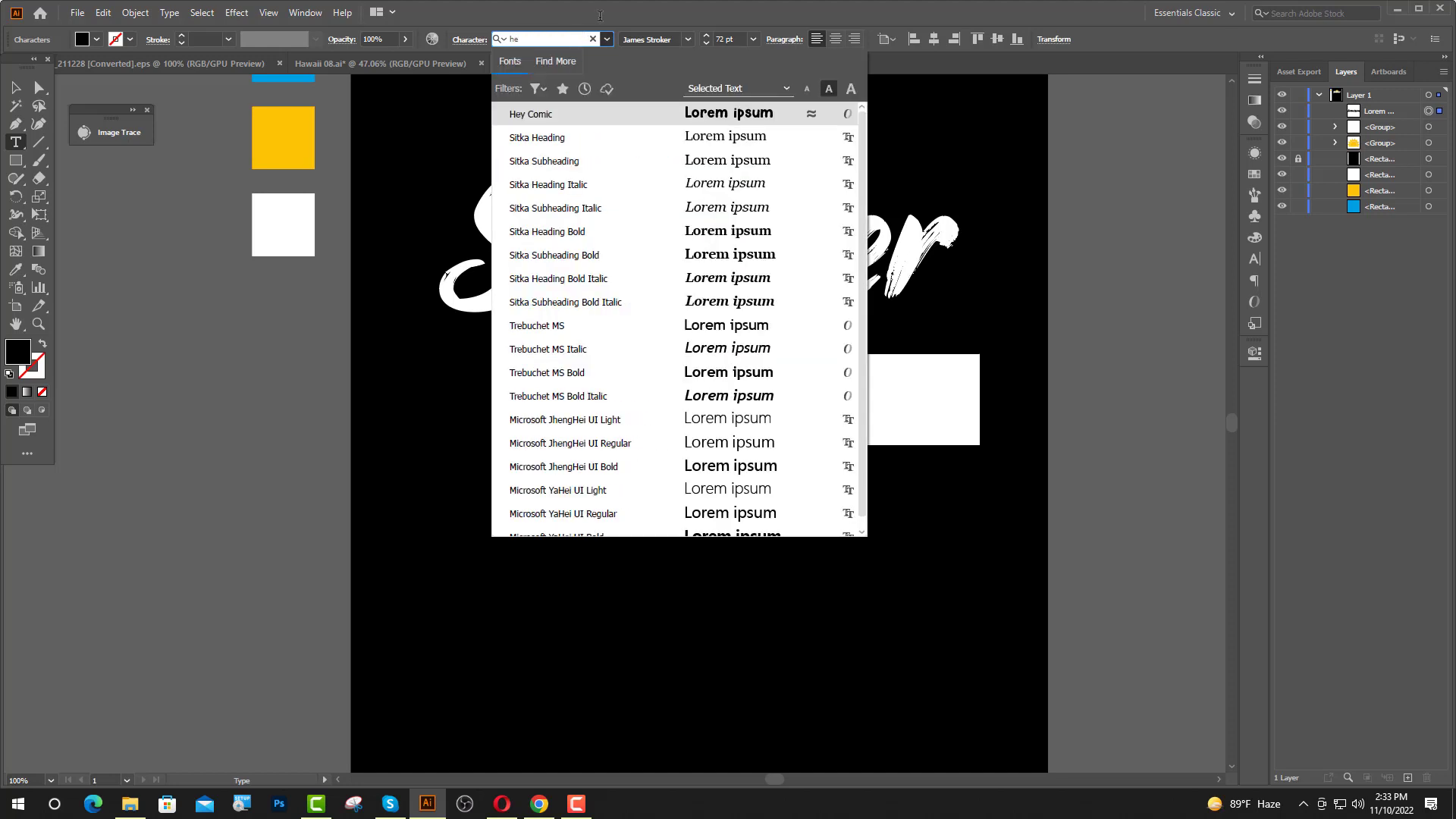
click(615, 114)
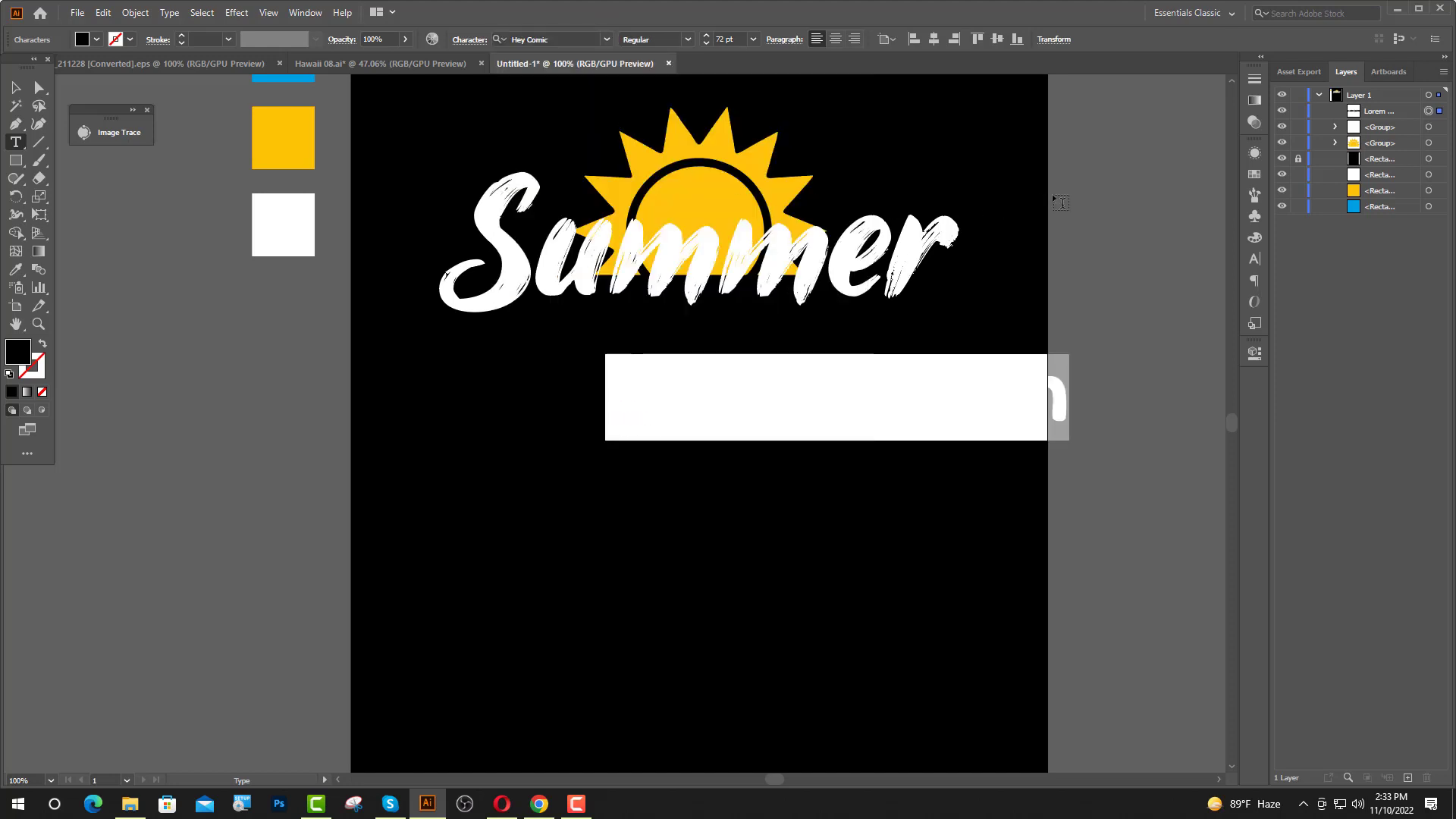
text(va)
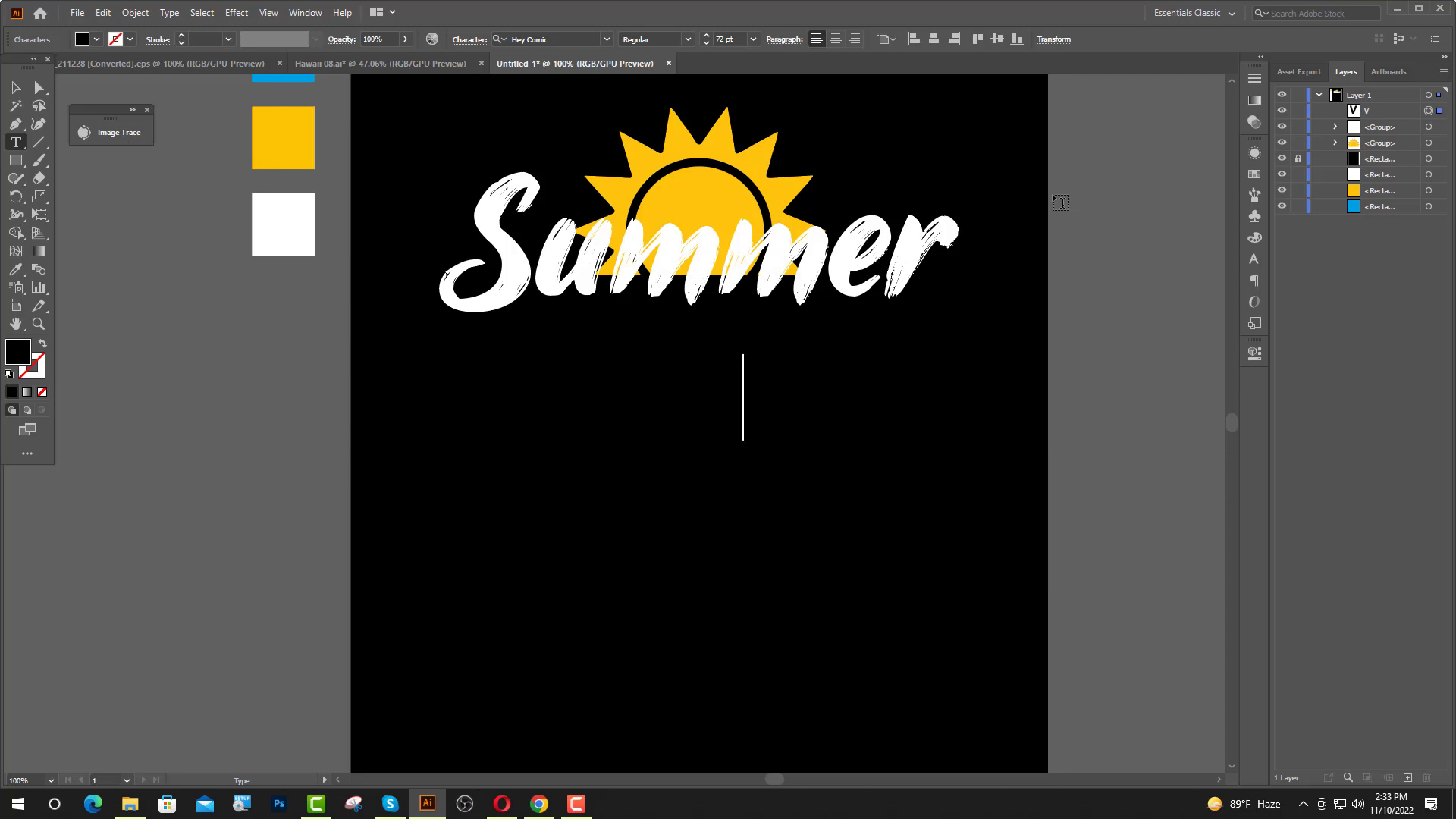
text(cation)
key(Escape)
Move the "VACATION" text under the middle of "Summer" and color it from the yellow swatch.
drag(836, 367, 748, 385)
click(15, 269)
click(269, 146)
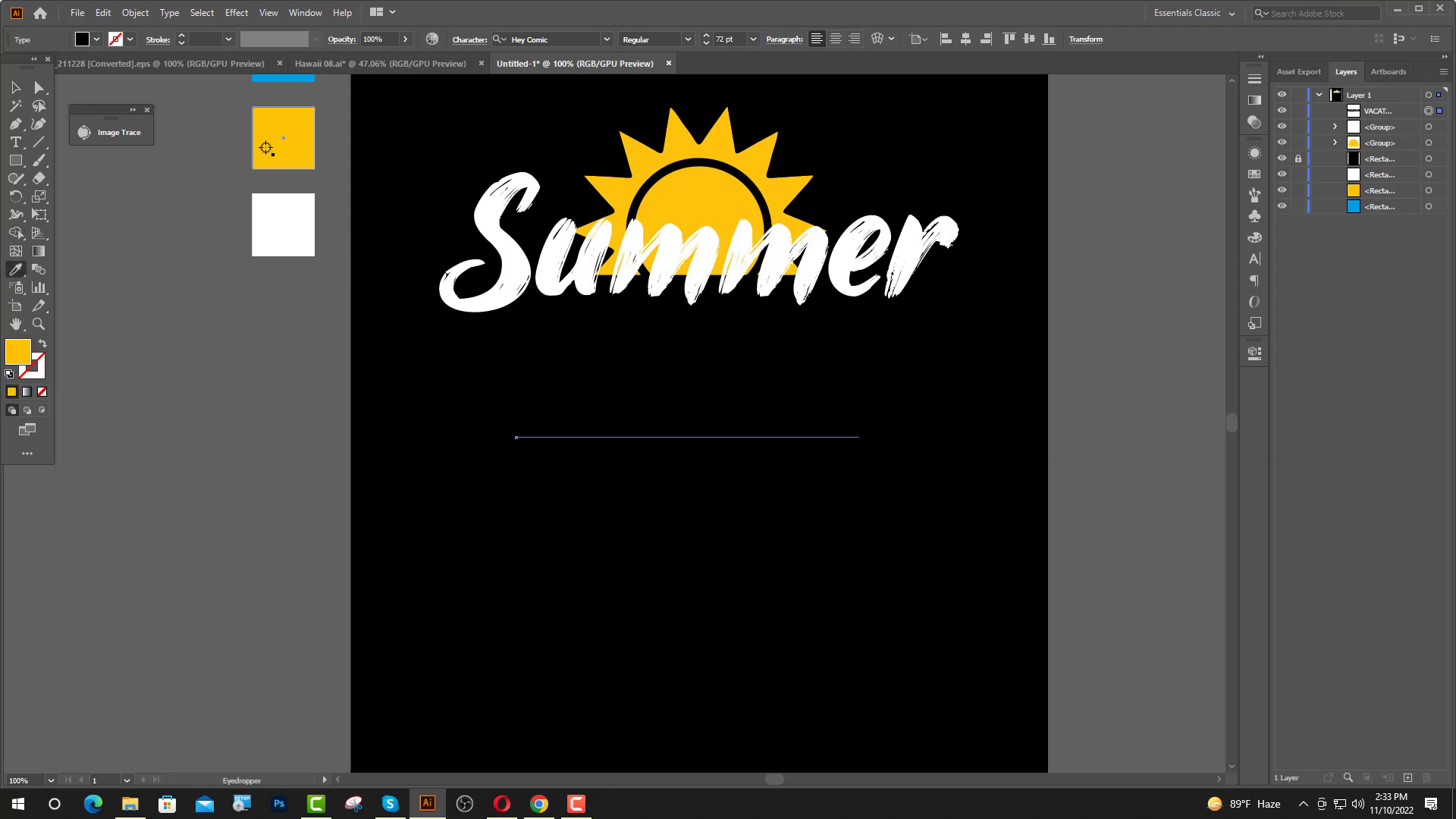
key(v)
Resize the "VACATION" text to about 89 pt and center it horizontally on the artboard.
drag(688, 458, 692, 408)
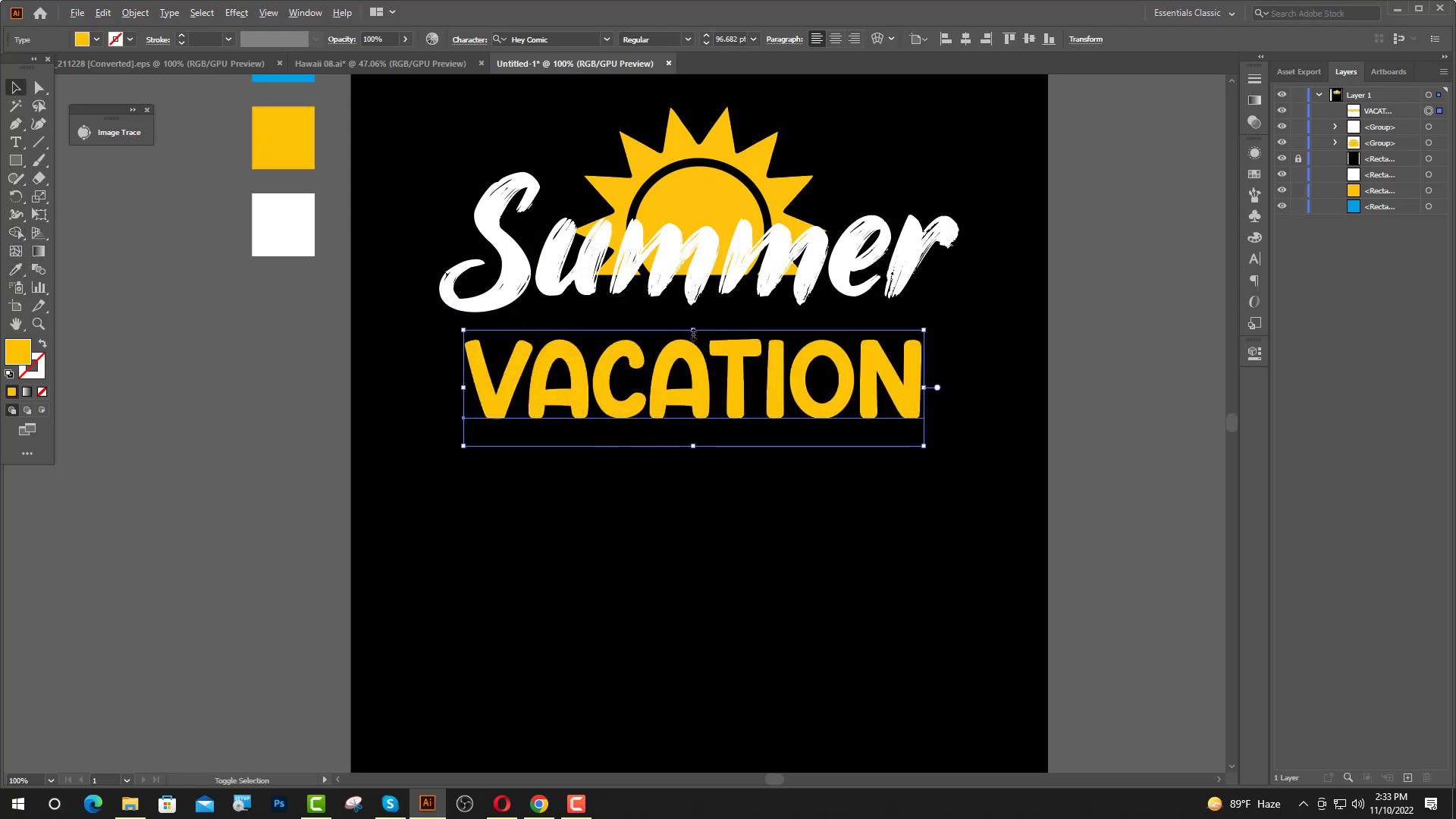
drag(693, 331, 692, 335)
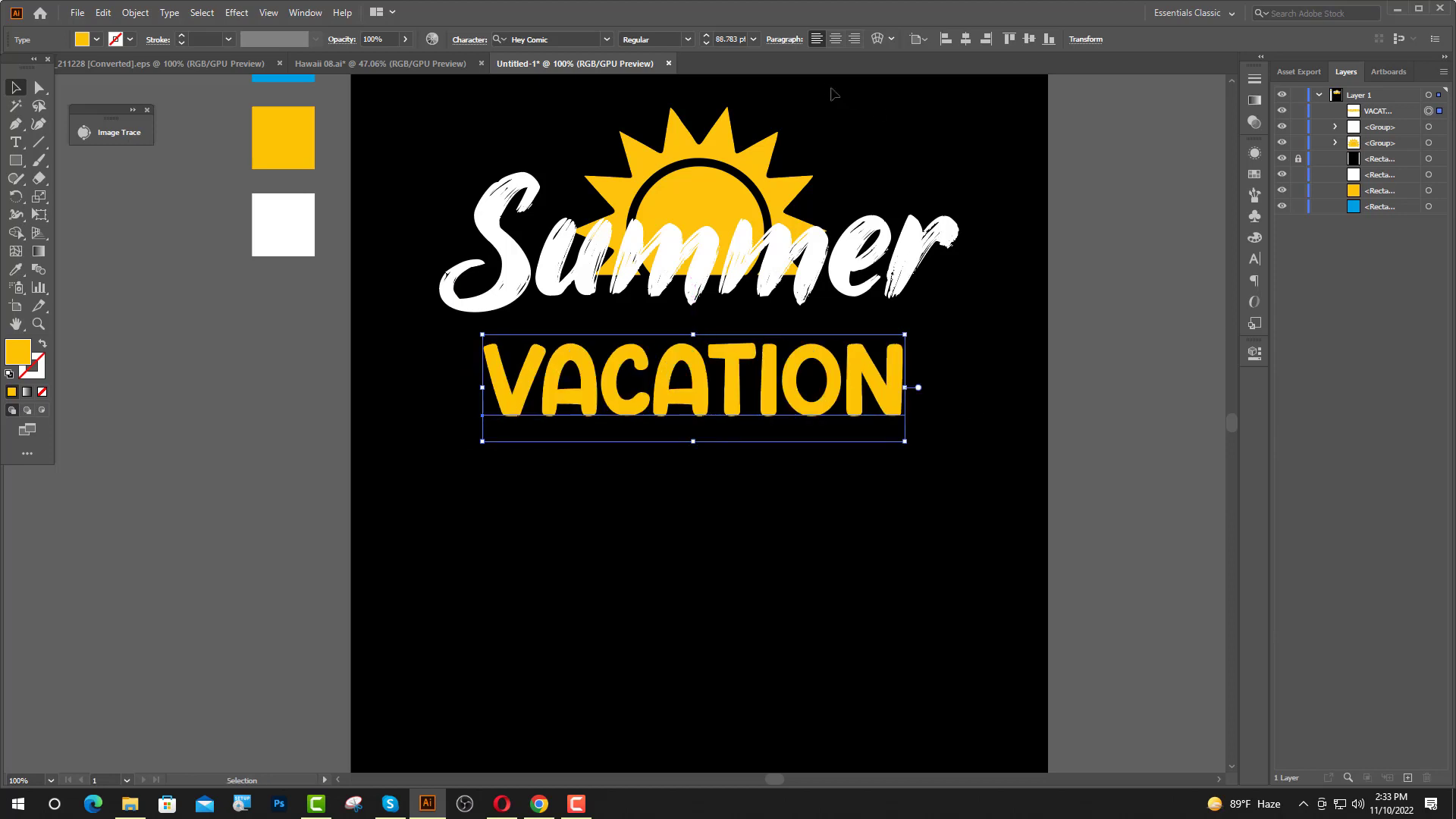
click(965, 39)
Convert the "VACATION" text to outlines and move it up closer to "Summer".
right_click(655, 385)
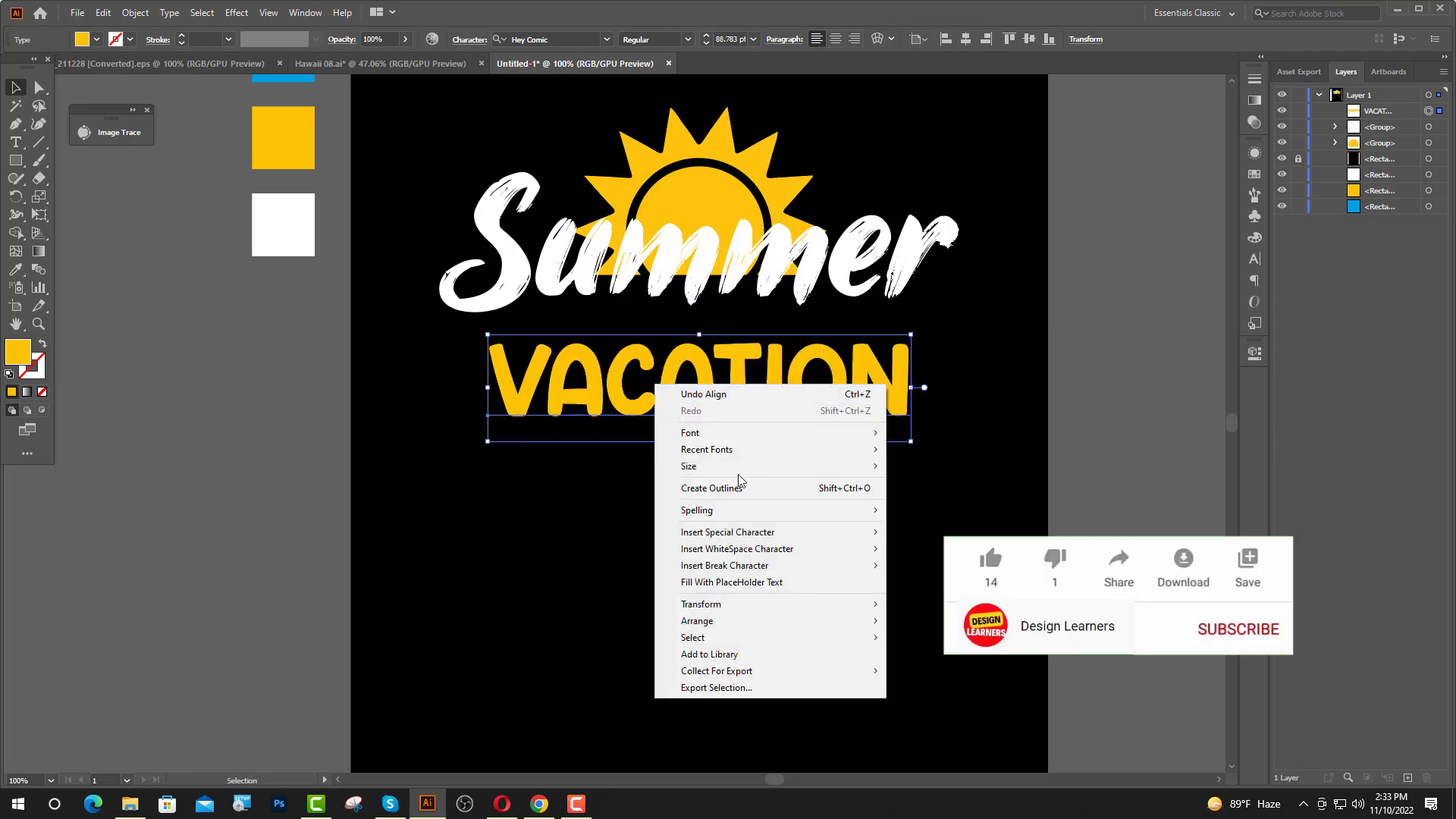
click(739, 485)
drag(699, 405, 699, 392)
click(344, 391)
scroll(343, 391, up, 1)
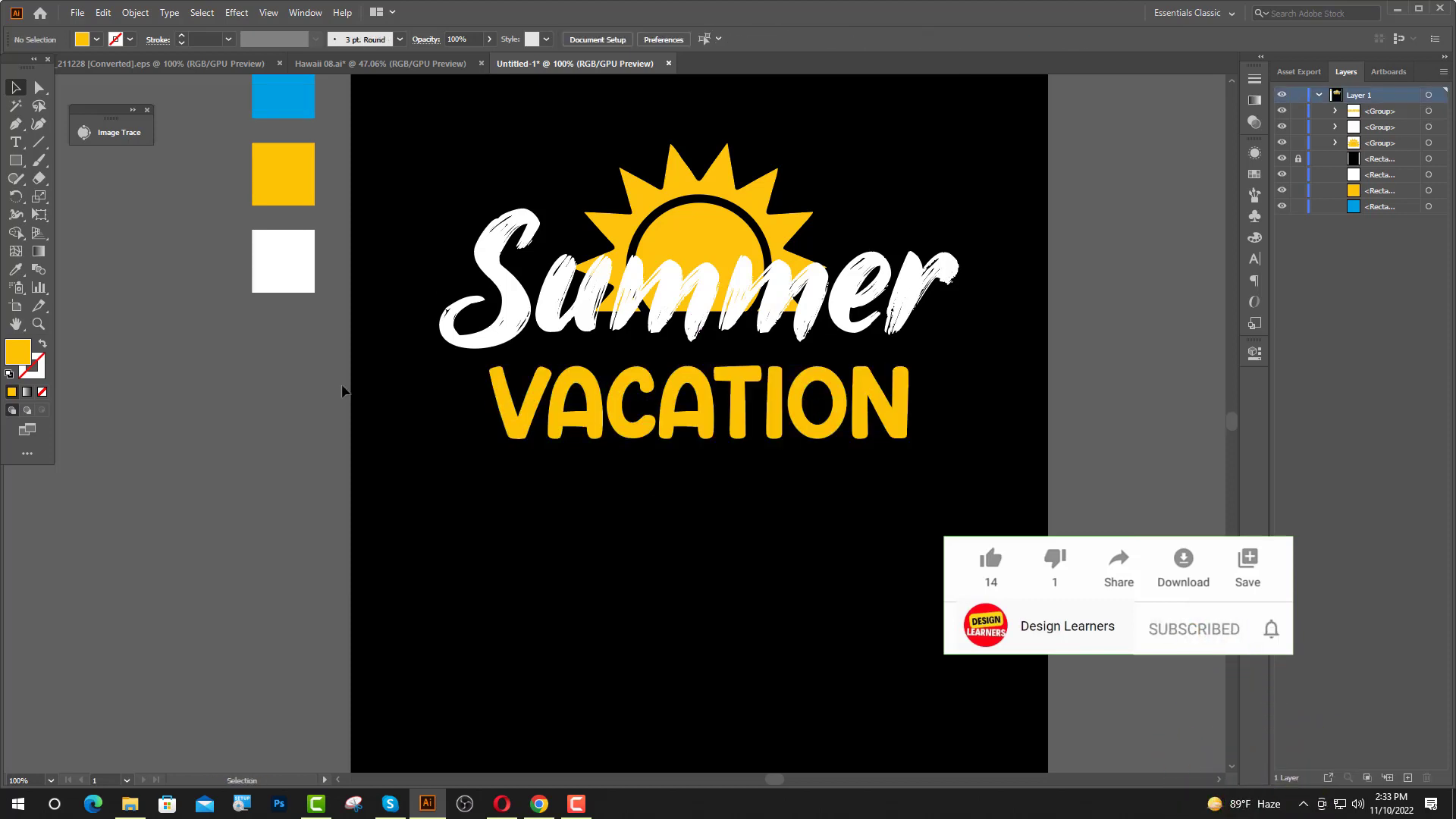
Copy the wave surfboard from Hawaii 08.ai into the design, shrink it to about 0.75 by 2.17 in, tilt it and place it beside "VACATION".
click(379, 63)
click(452, 379)
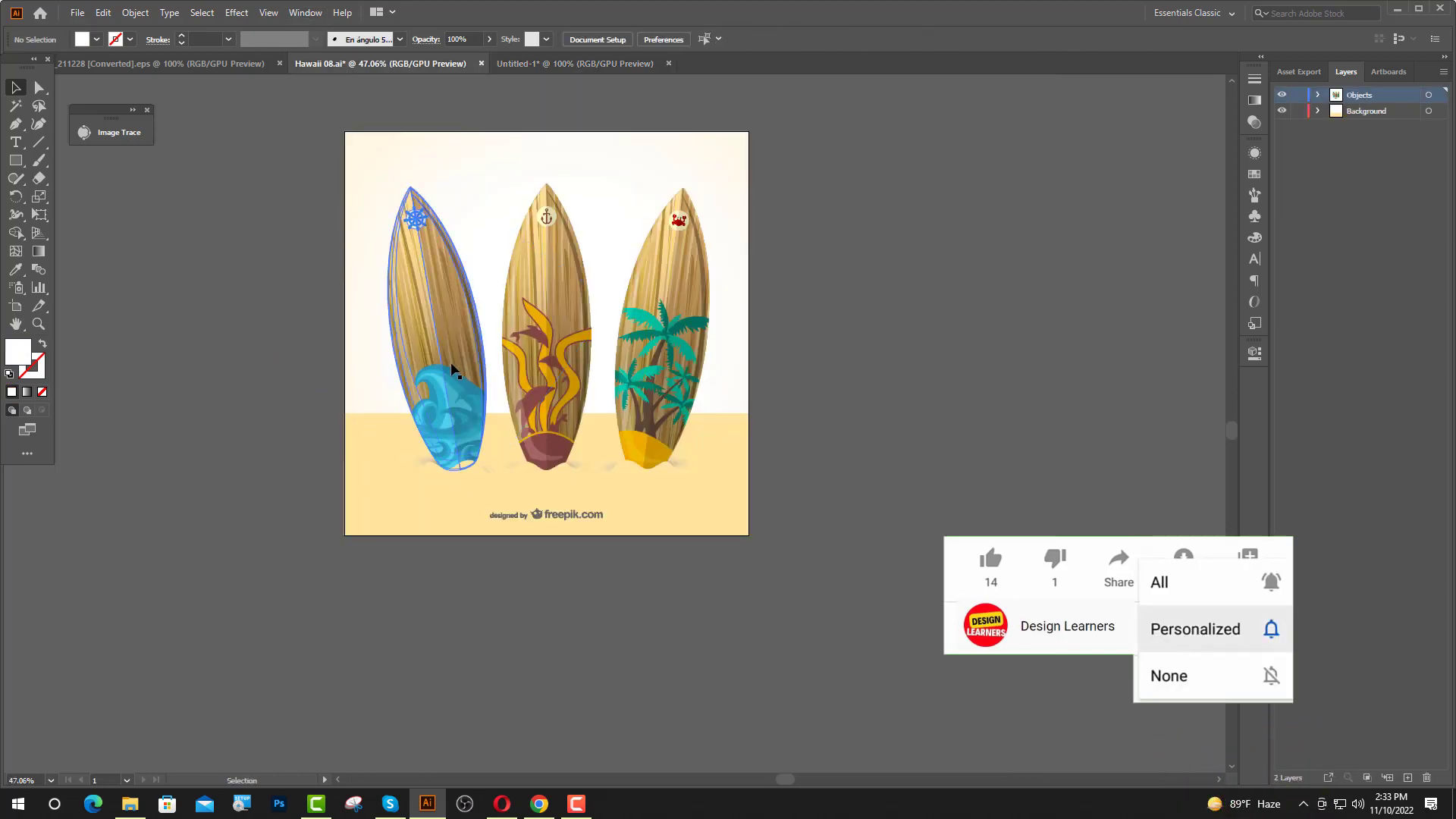
drag(410, 343, 439, 303)
drag(433, 446, 436, 473)
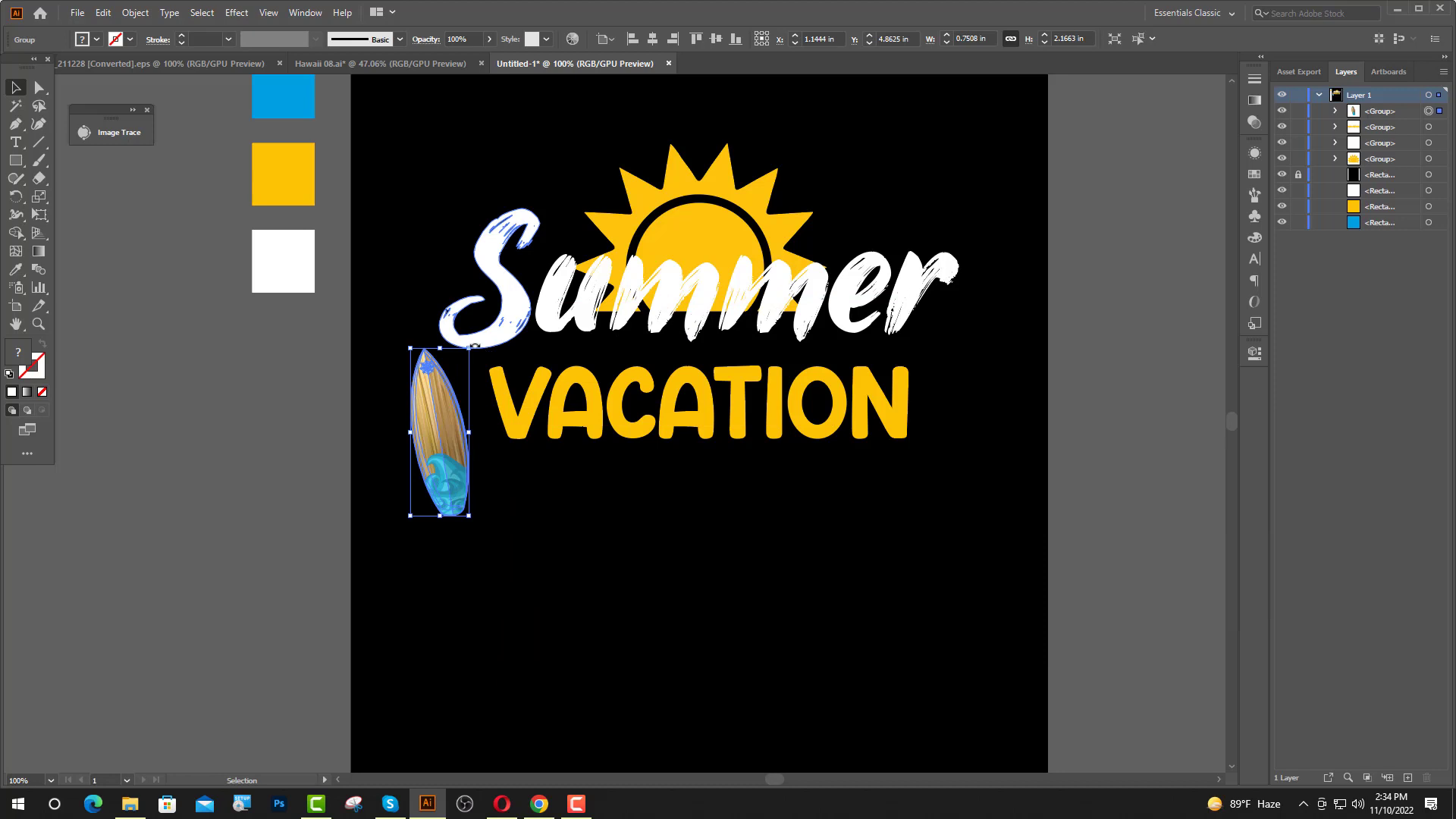
drag(475, 346, 465, 343)
click(711, 504)
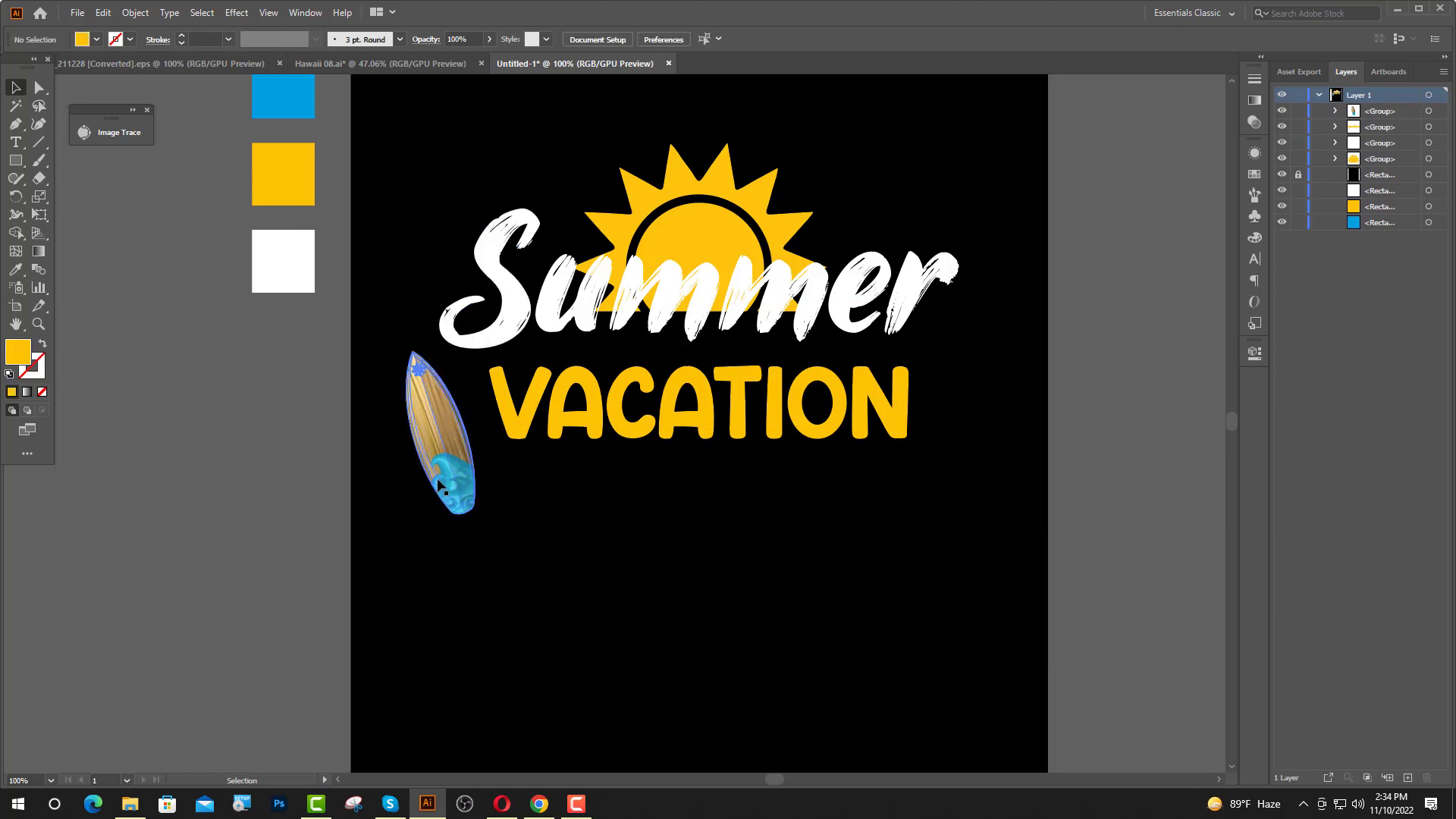
drag(437, 477, 432, 495)
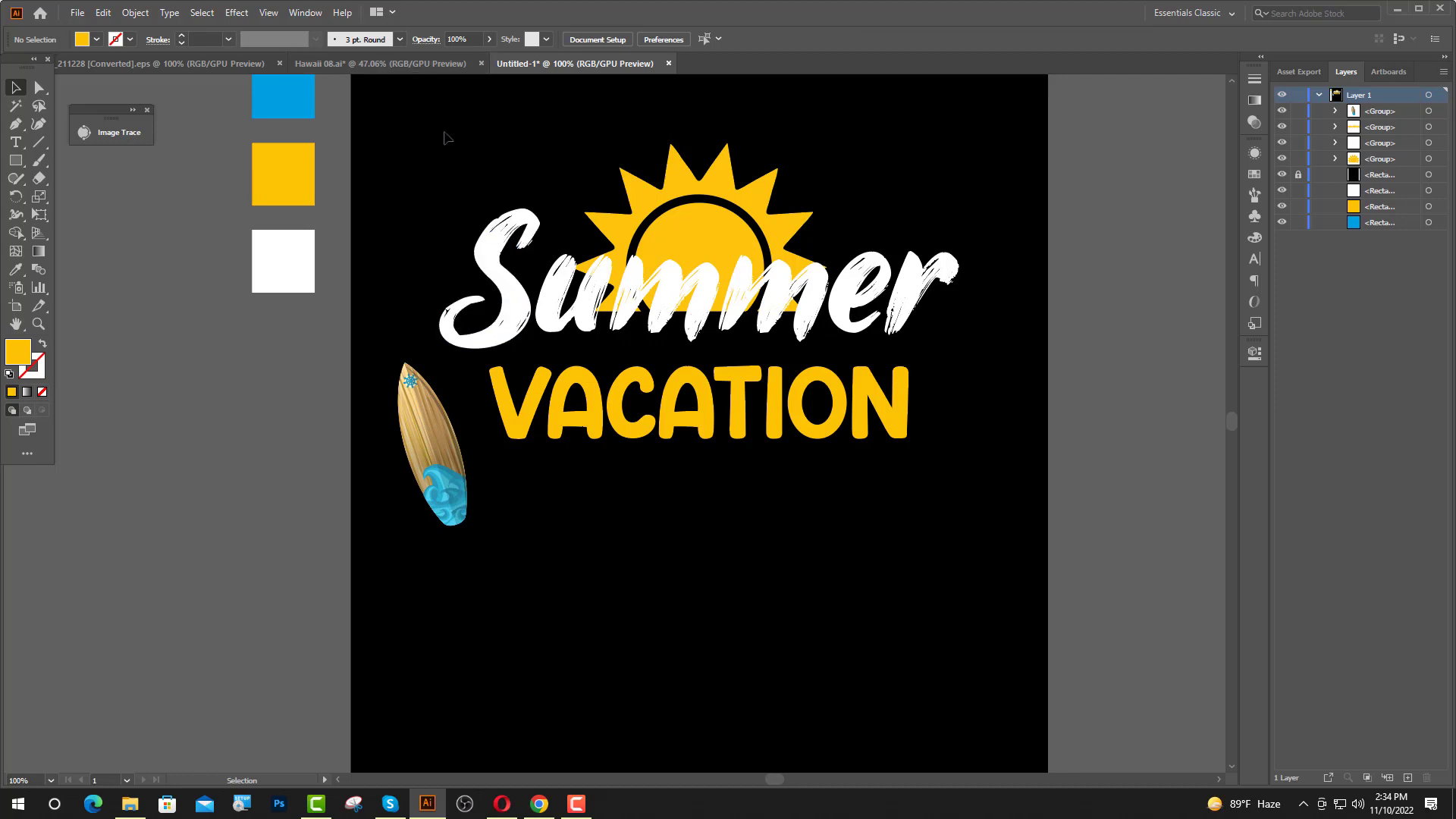
Copy the palm-tree surfboard from Hawaii 08.ai into the design, shrink it to about 0.76 by 2.3 in and place it overlapping the wave surfboard.
click(421, 64)
click(771, 432)
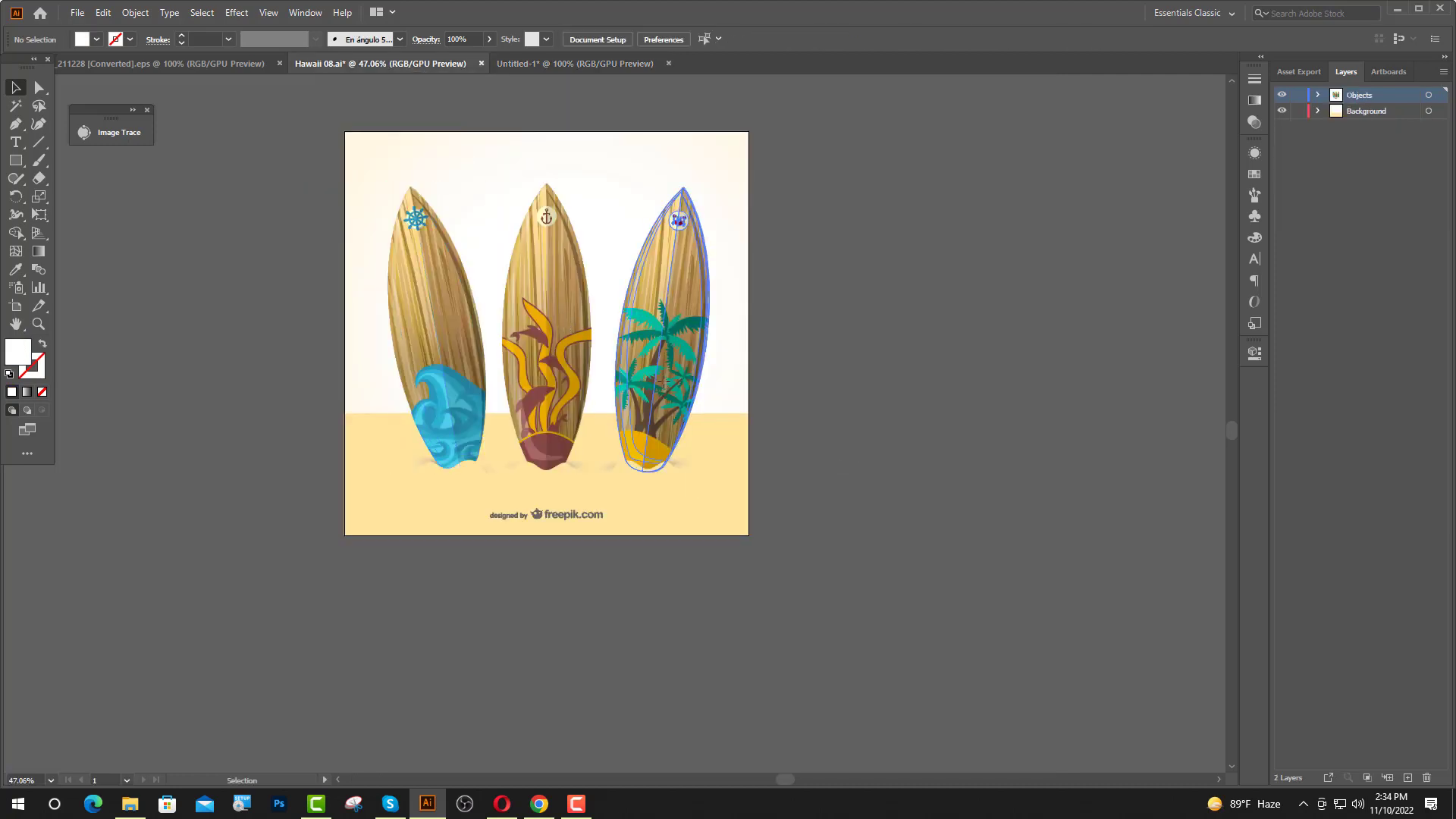
drag(664, 383, 549, 126)
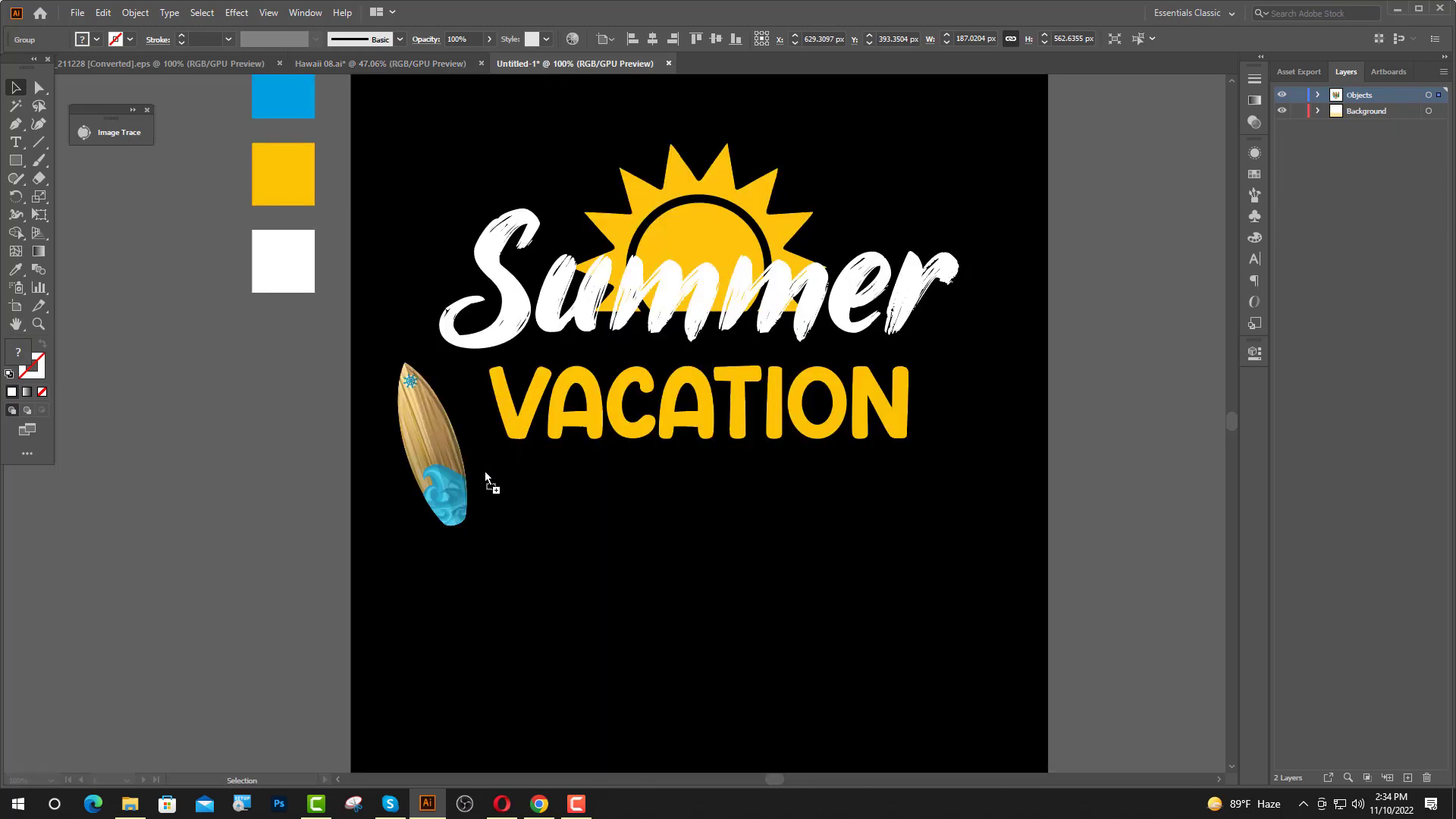
drag(484, 471, 530, 466)
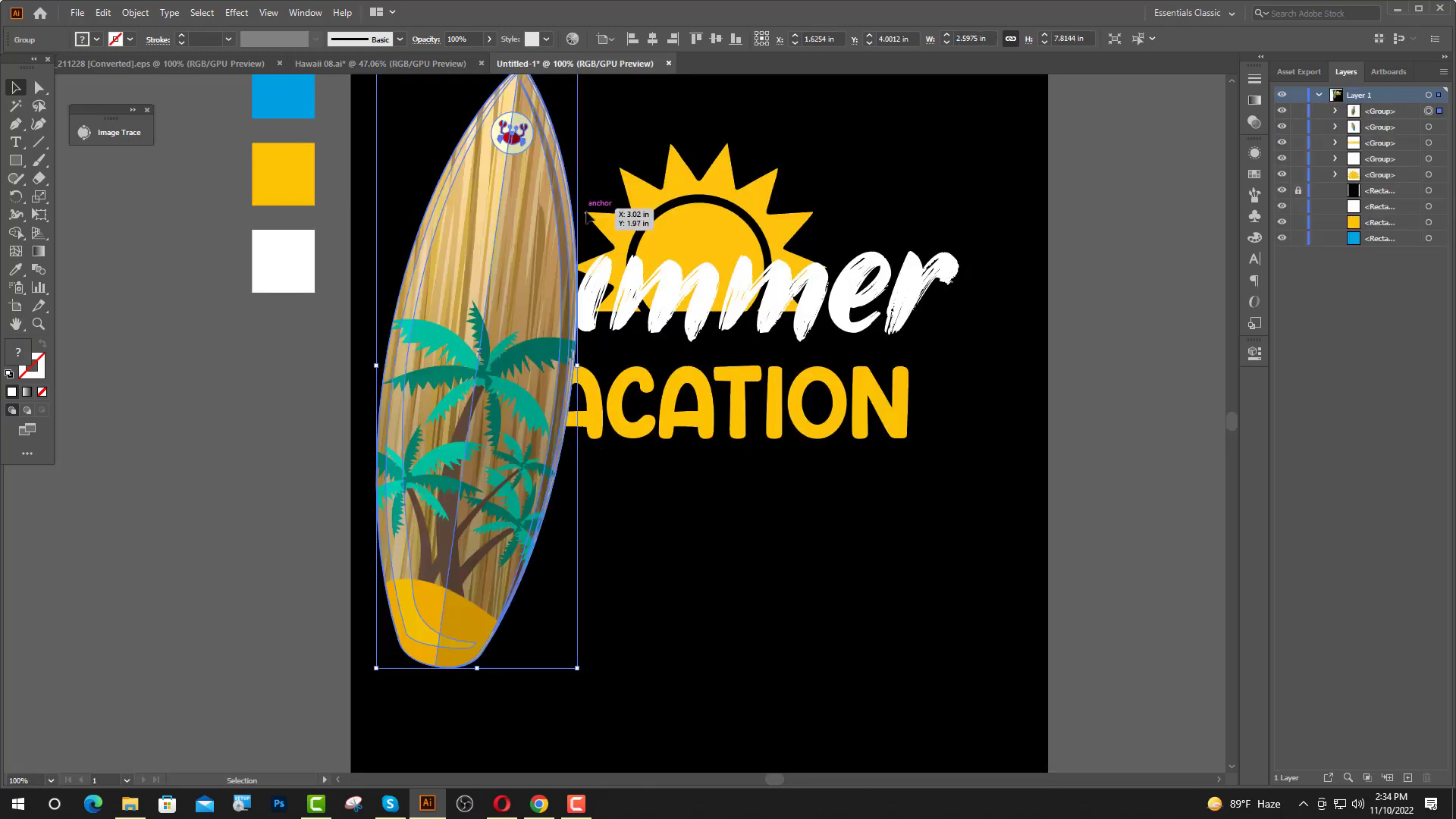
scroll(734, 243, up, 3)
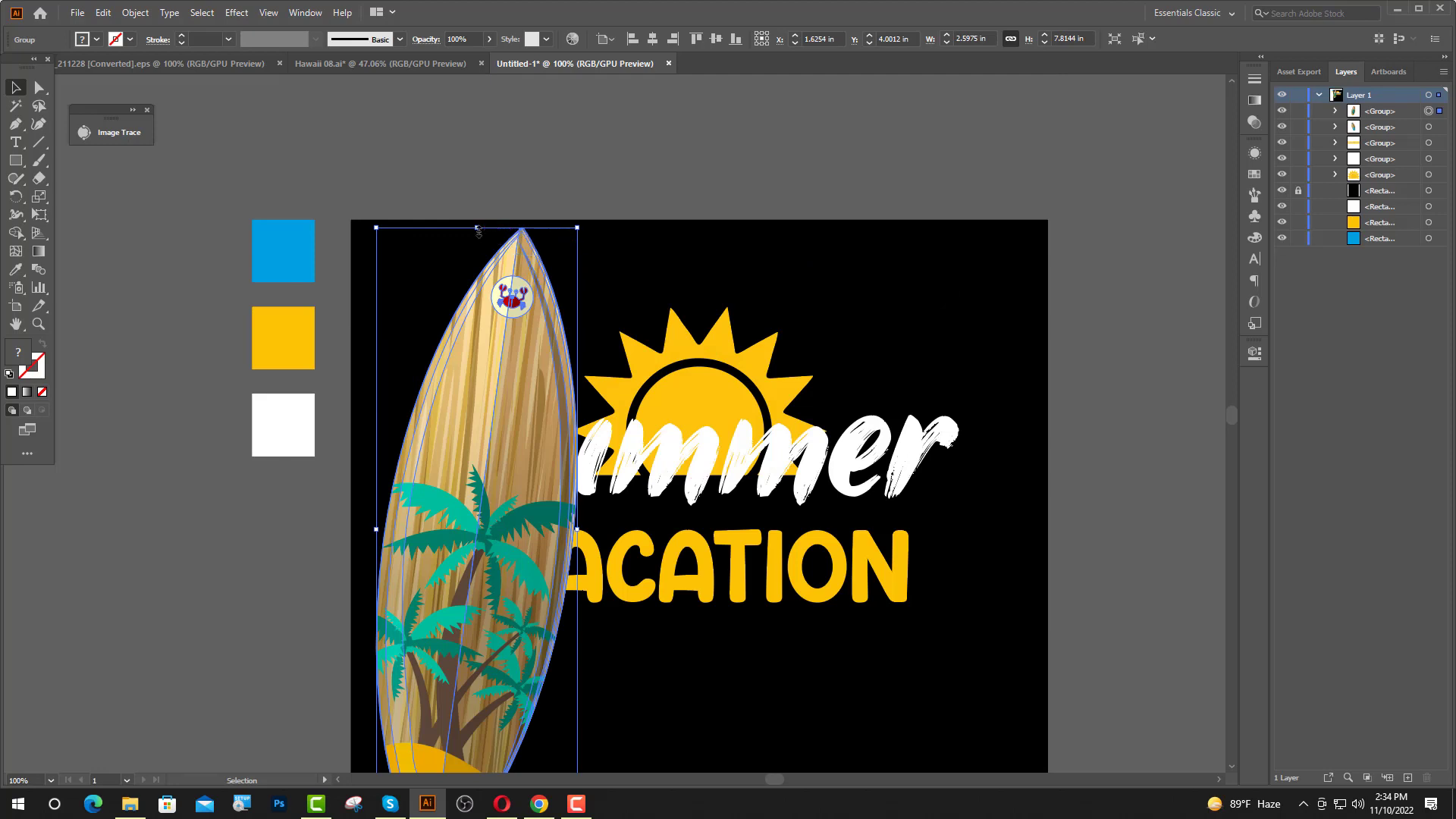
drag(478, 231, 467, 441)
drag(484, 514, 489, 584)
click(606, 645)
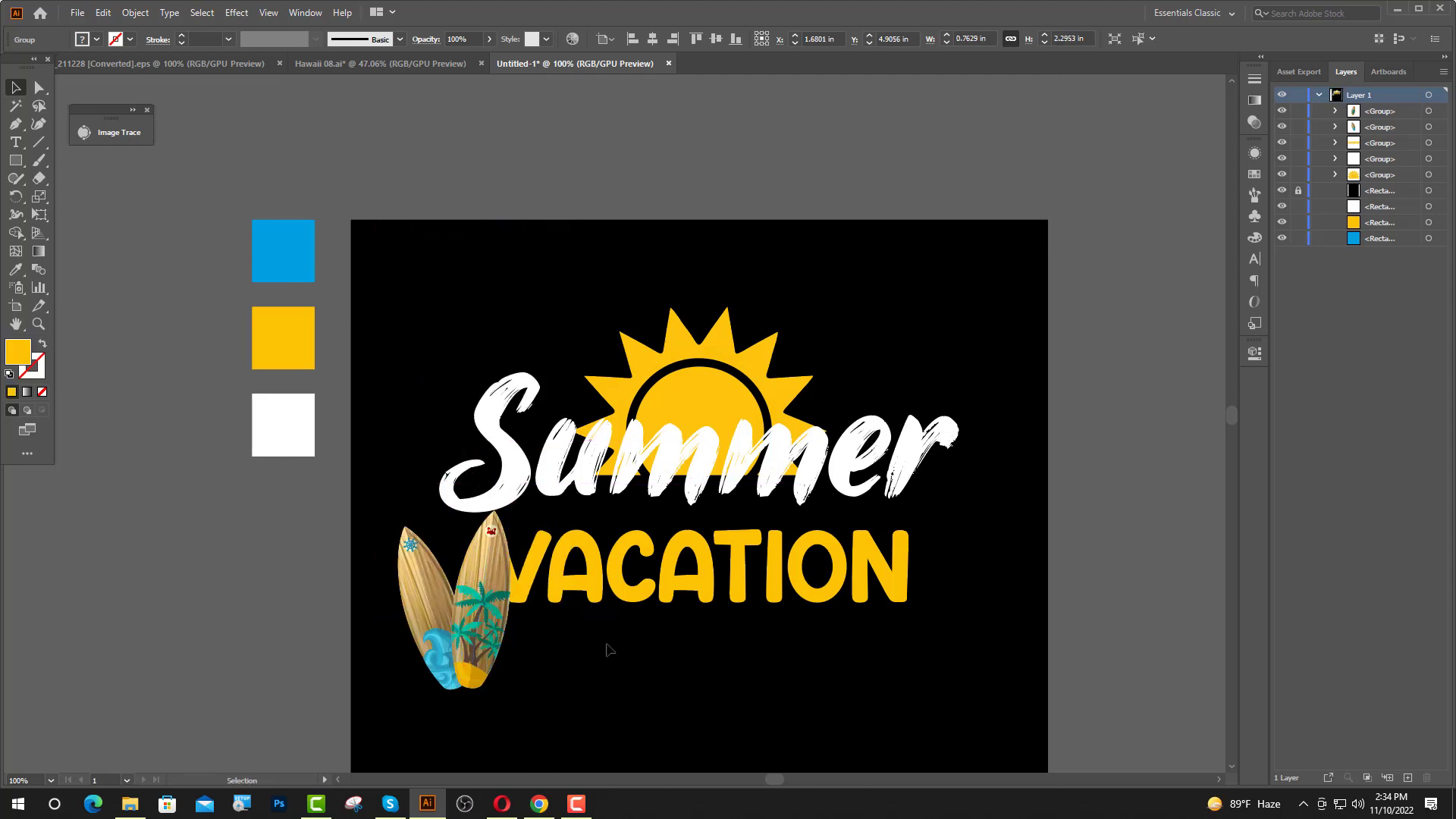
Scale both surfboards down together and shift them slightly away from the "V" of "VACATION".
scroll(491, 599, up, 2)
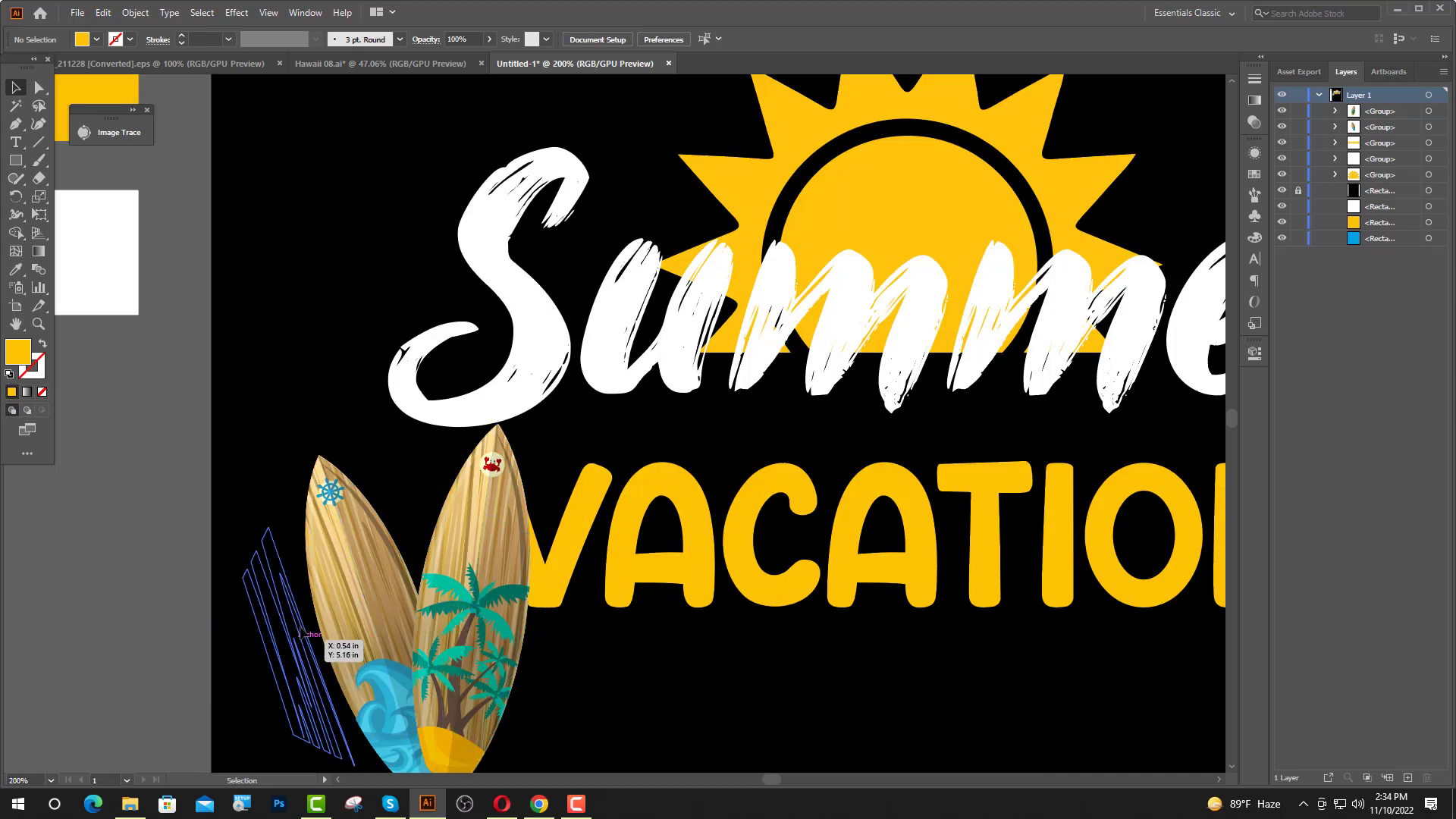
scroll(303, 633, down, 2)
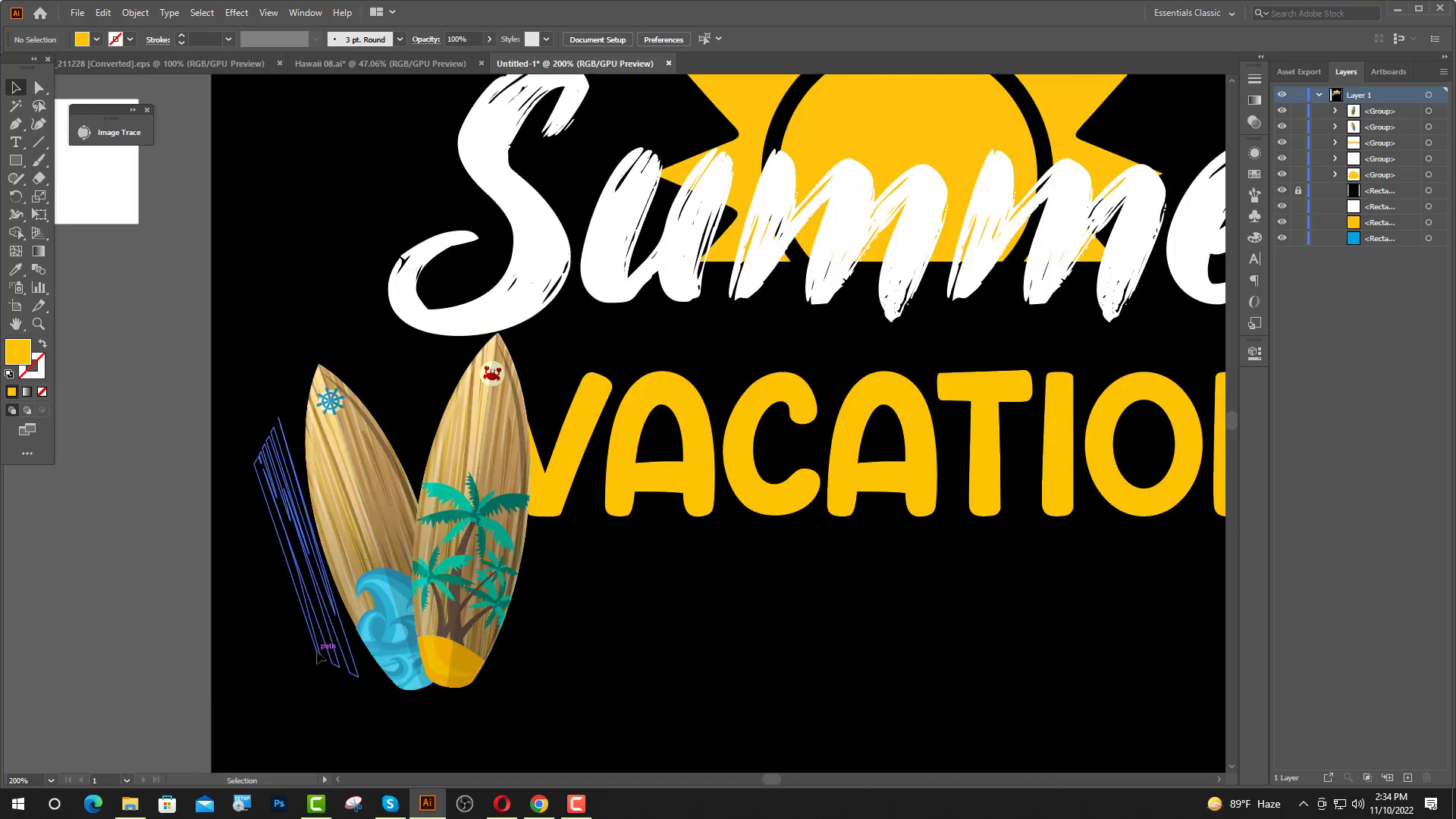
drag(462, 678, 552, 686)
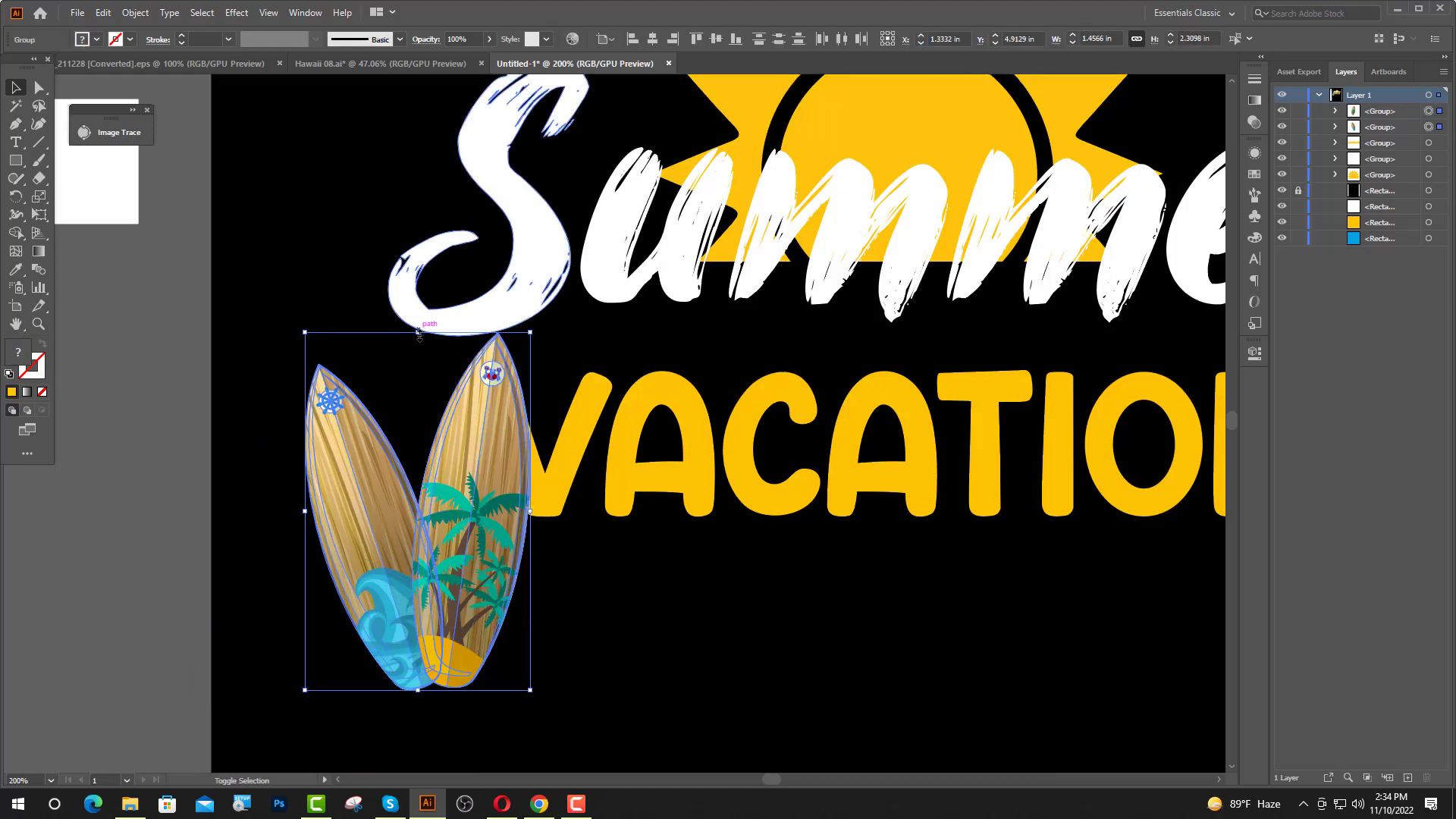
drag(417, 334, 417, 362)
drag(477, 492, 457, 482)
click(583, 532)
key(ctrl+minus)
key(ctrl+minus)
Stretch the "VACATION" lettering taller and narrow it, to about 5.04 by 1.33 in.
click(682, 449)
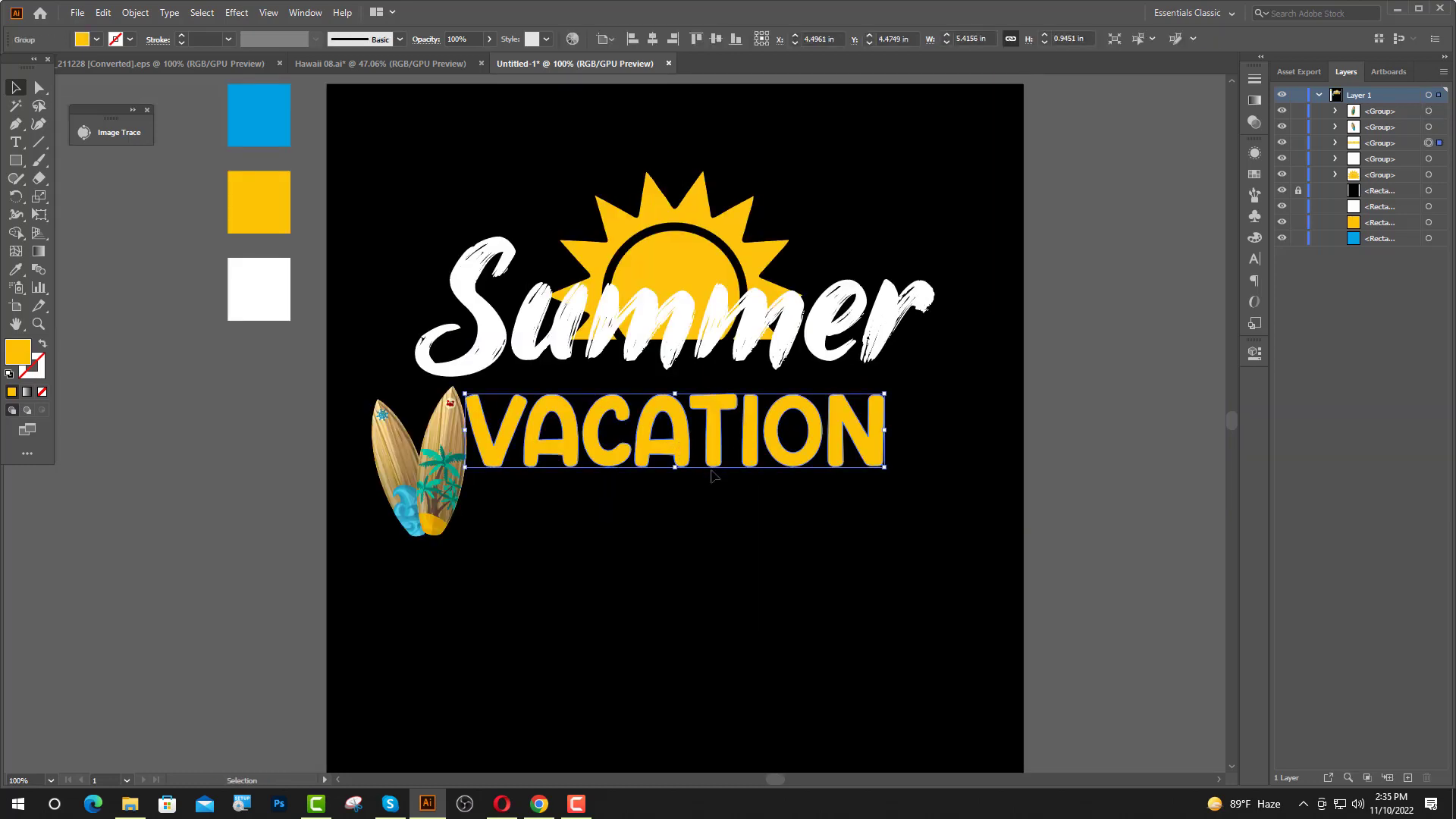
drag(673, 469, 696, 513)
click(720, 531)
drag(897, 479, 884, 486)
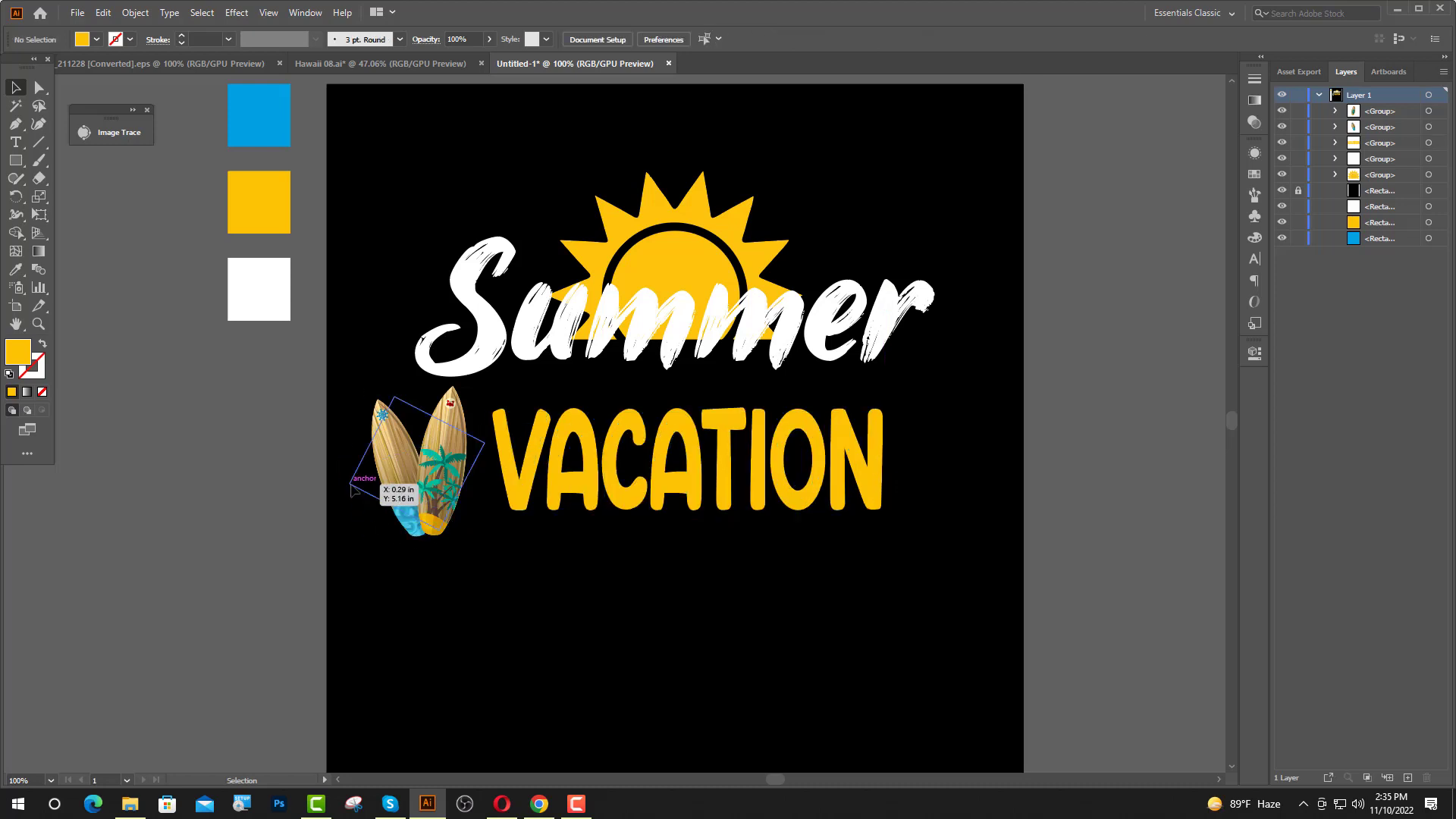
Shrink both surfboards together to about 1.22 by 1.94 in and move them closer to "VACATION".
click(447, 517)
drag(419, 387, 423, 399)
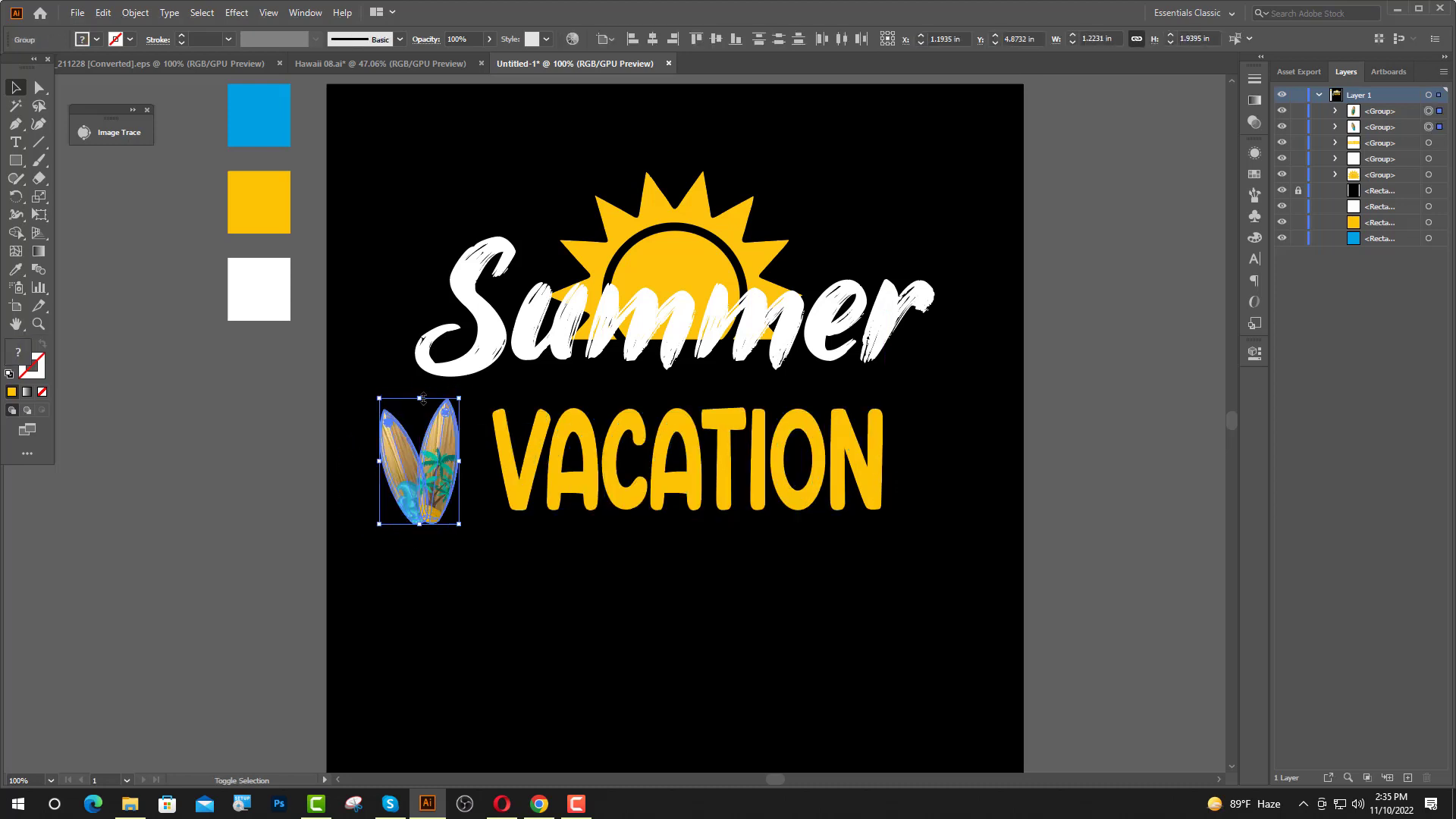
drag(436, 476, 450, 473)
Center the "VACATION" lettering horizontally on the artboard.
click(856, 486)
click(835, 483)
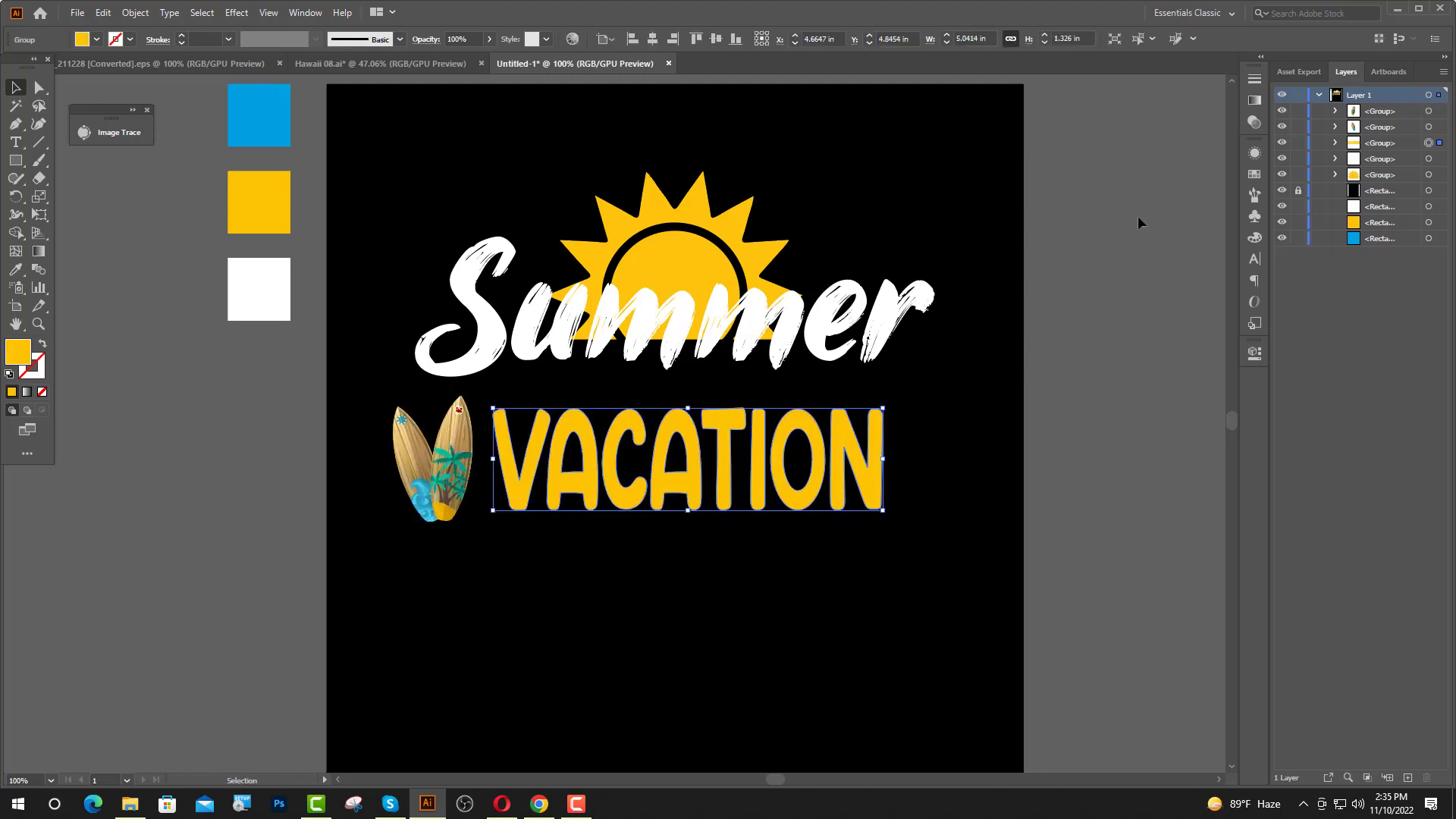
click(658, 41)
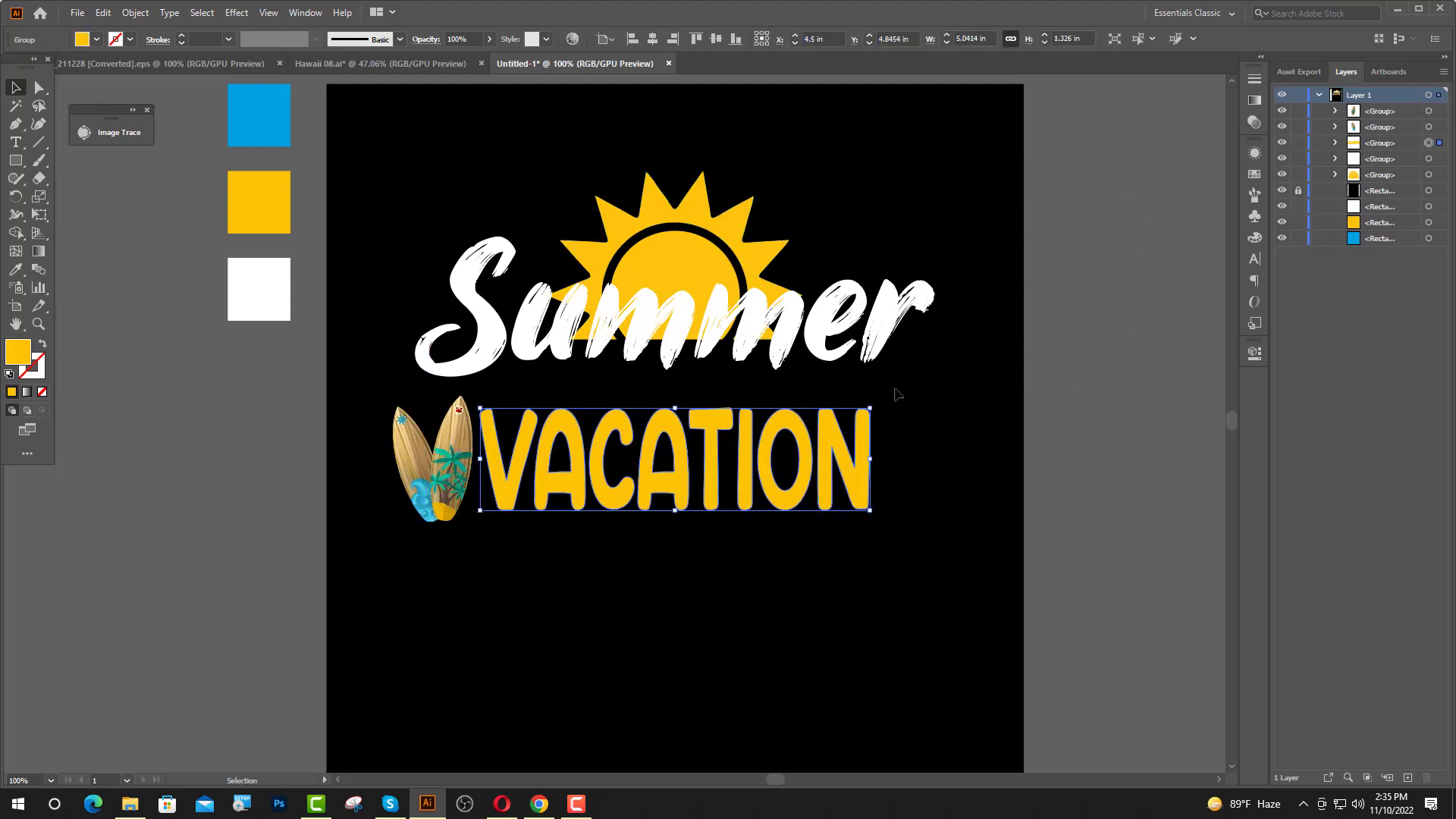
click(947, 436)
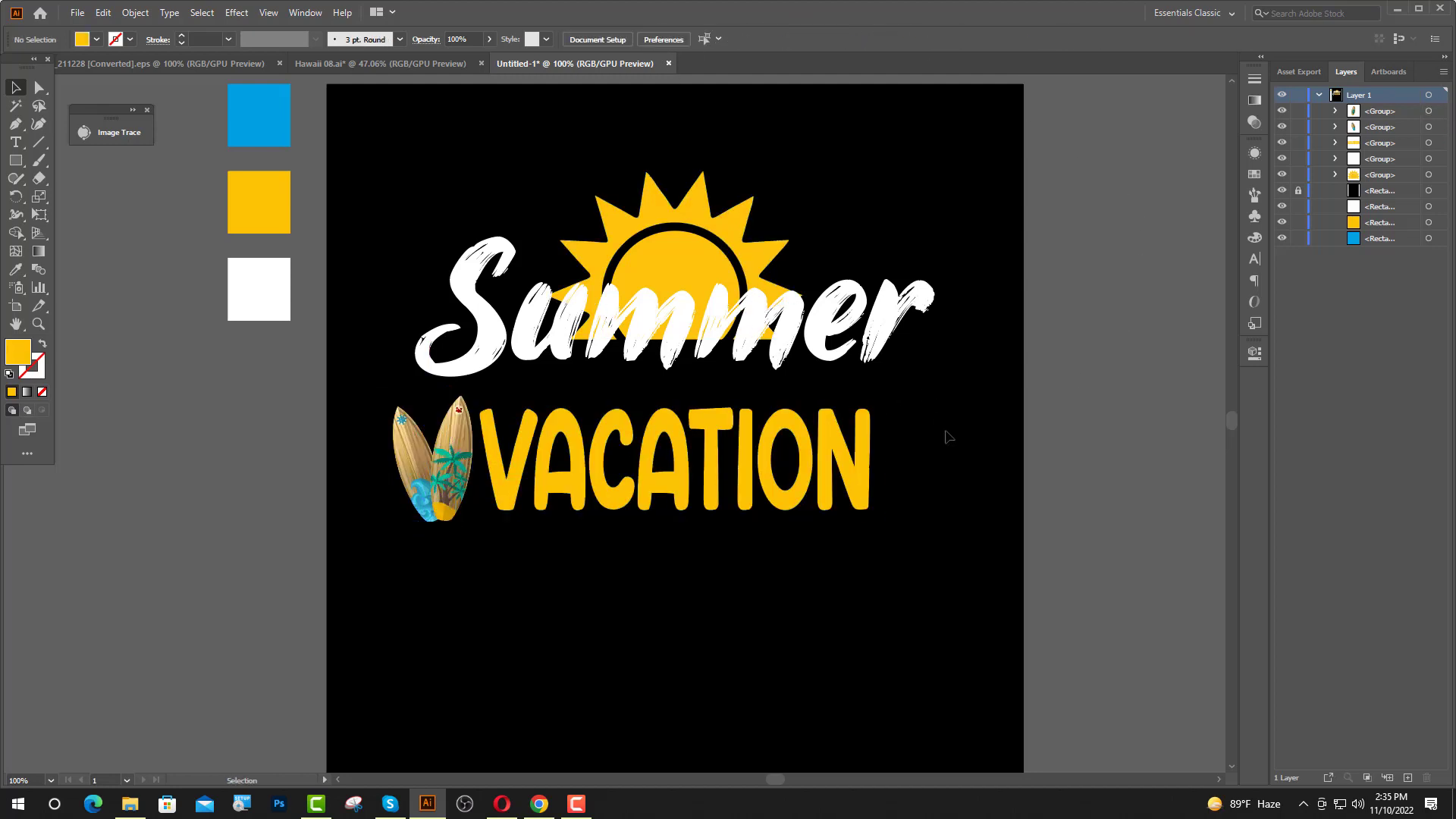
Add the text "Zoading" below the surfboards in the James Stroker font, colored from the blue swatch.
click(16, 143)
click(383, 614)
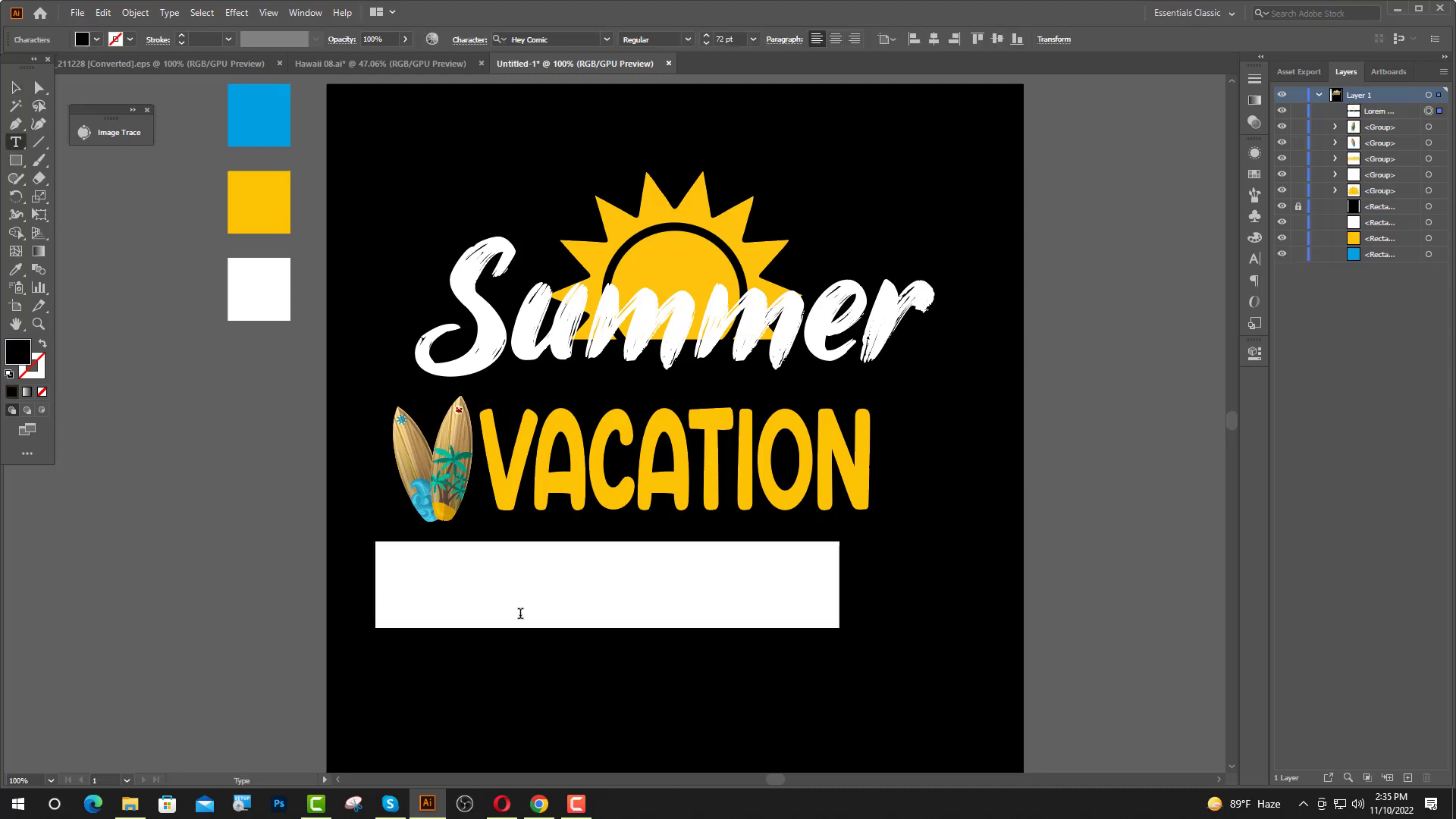
click(11, 274)
click(271, 124)
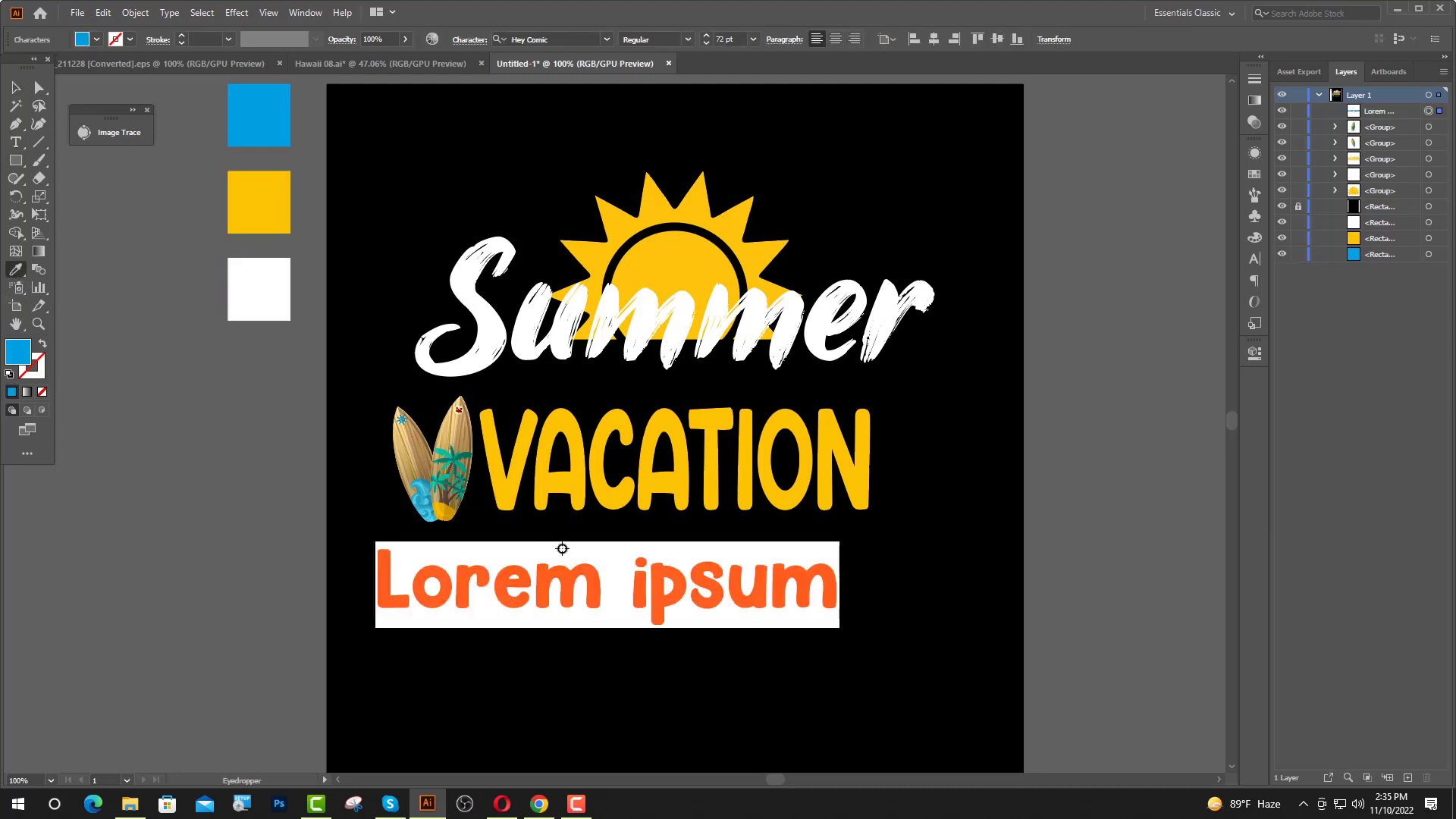
click(604, 40)
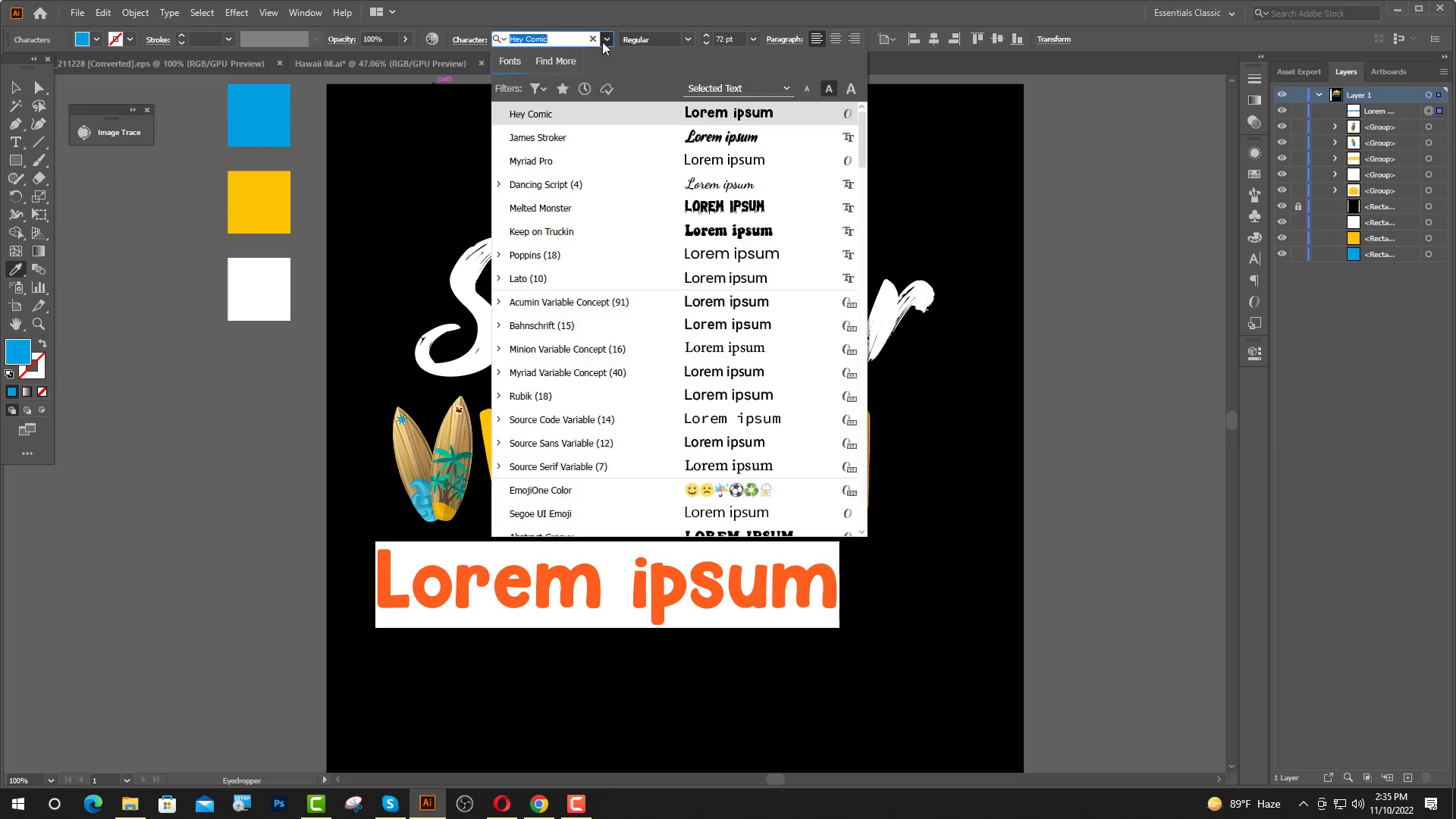
click(554, 143)
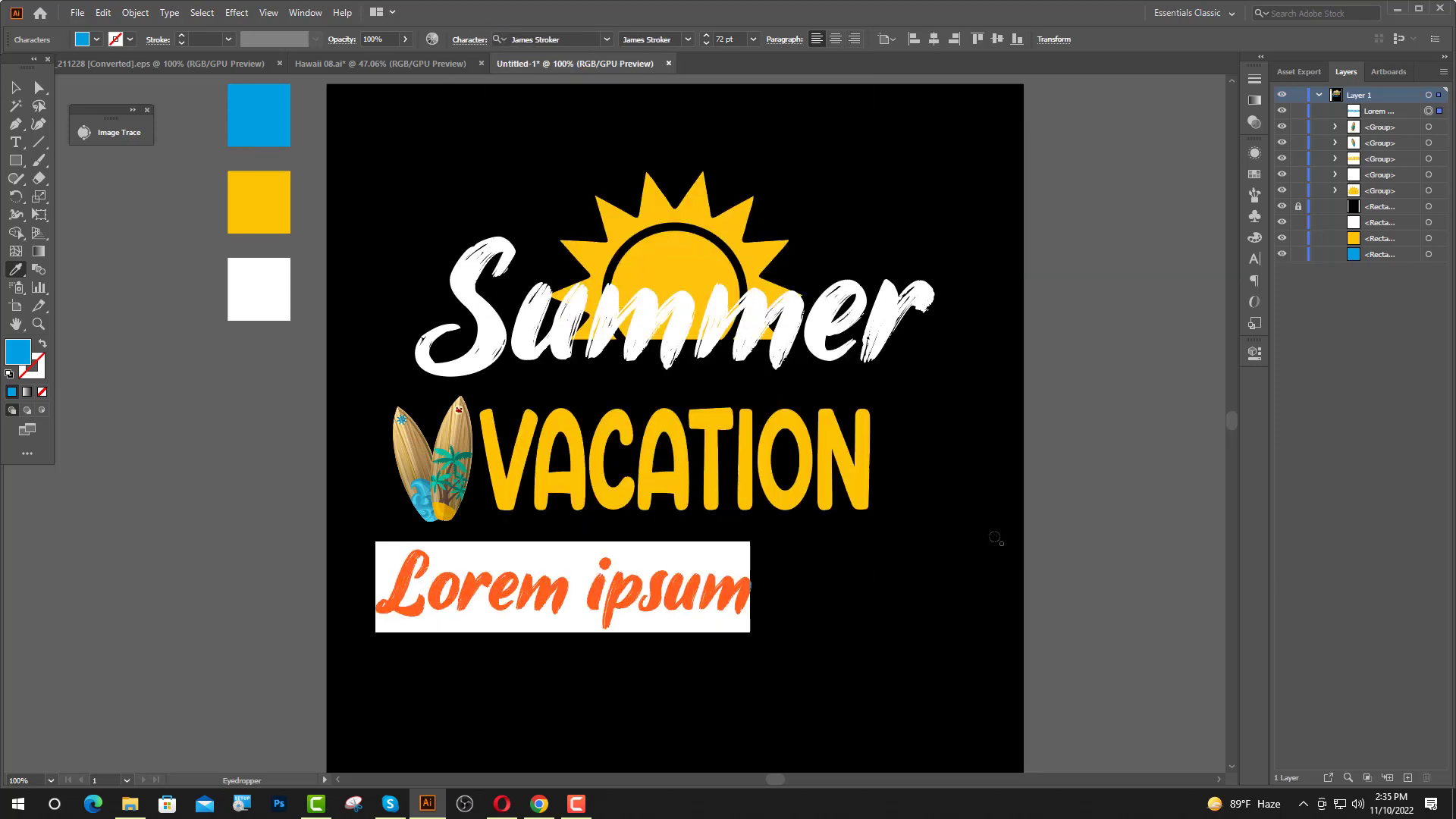
text(Zo)
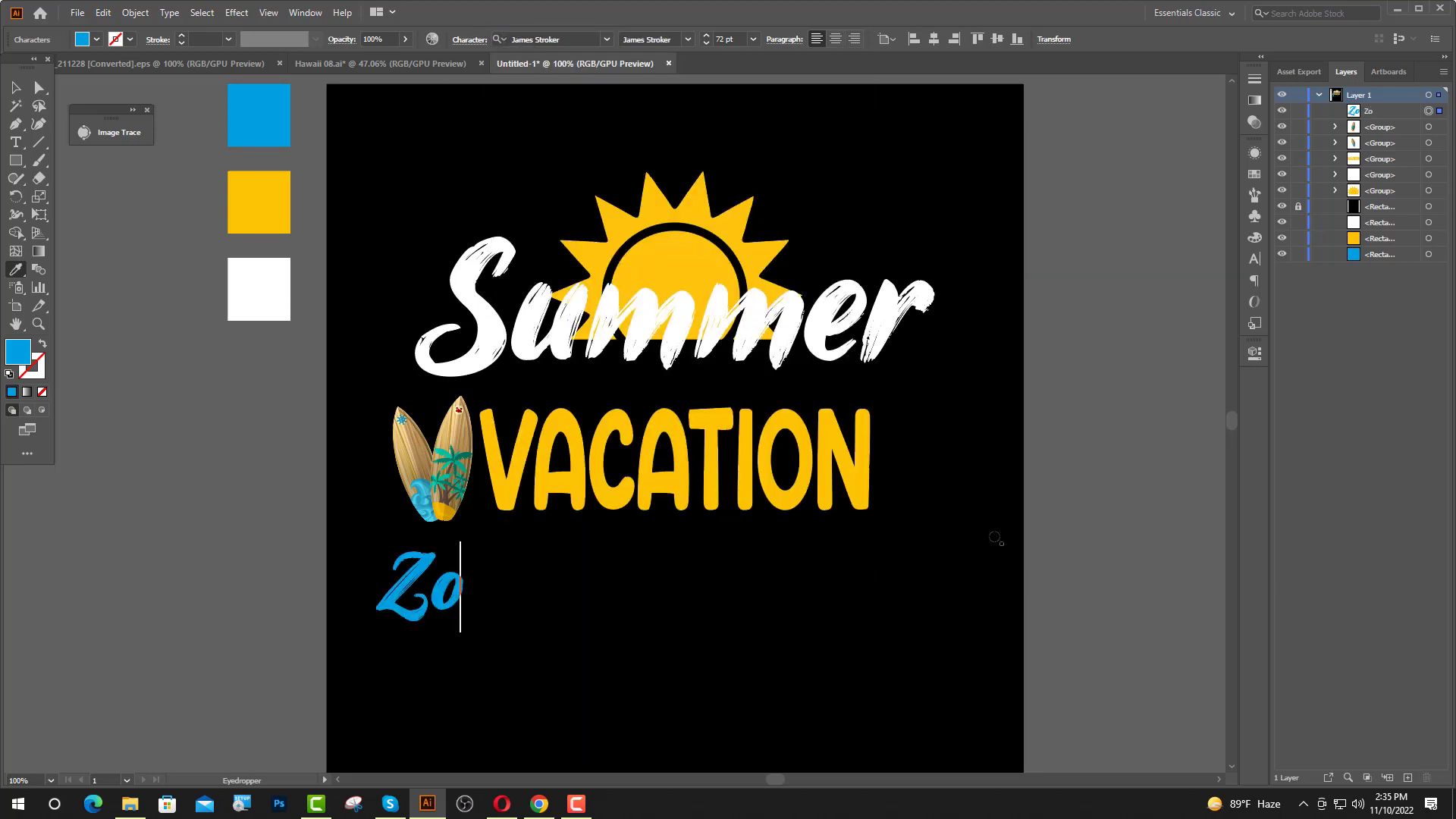
text(ading)
key(Escape)
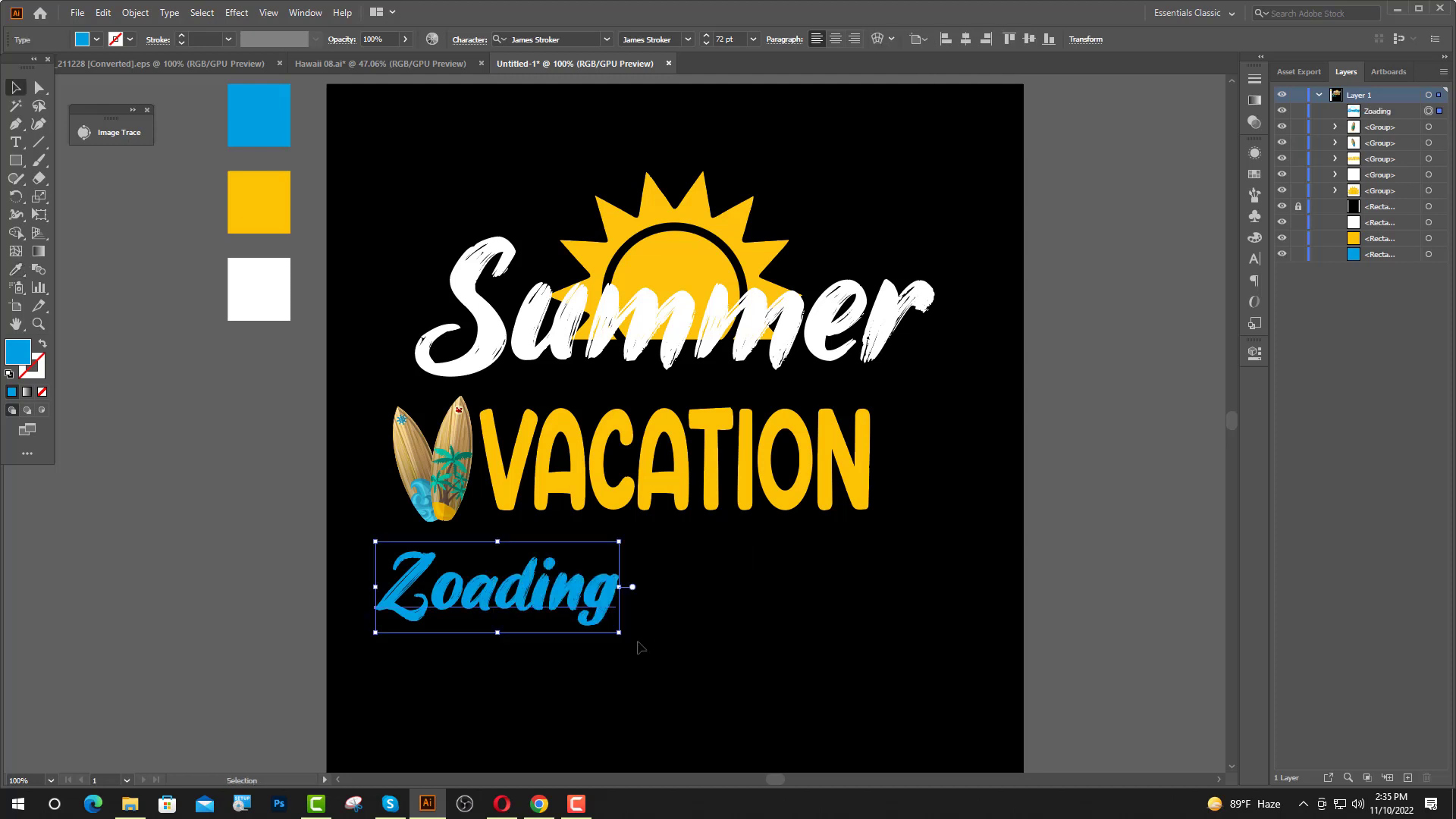
Enlarge the "Zoading" text to about 174 pt, center it horizontally on the artboard and convert it to outlines.
drag(498, 633, 513, 675)
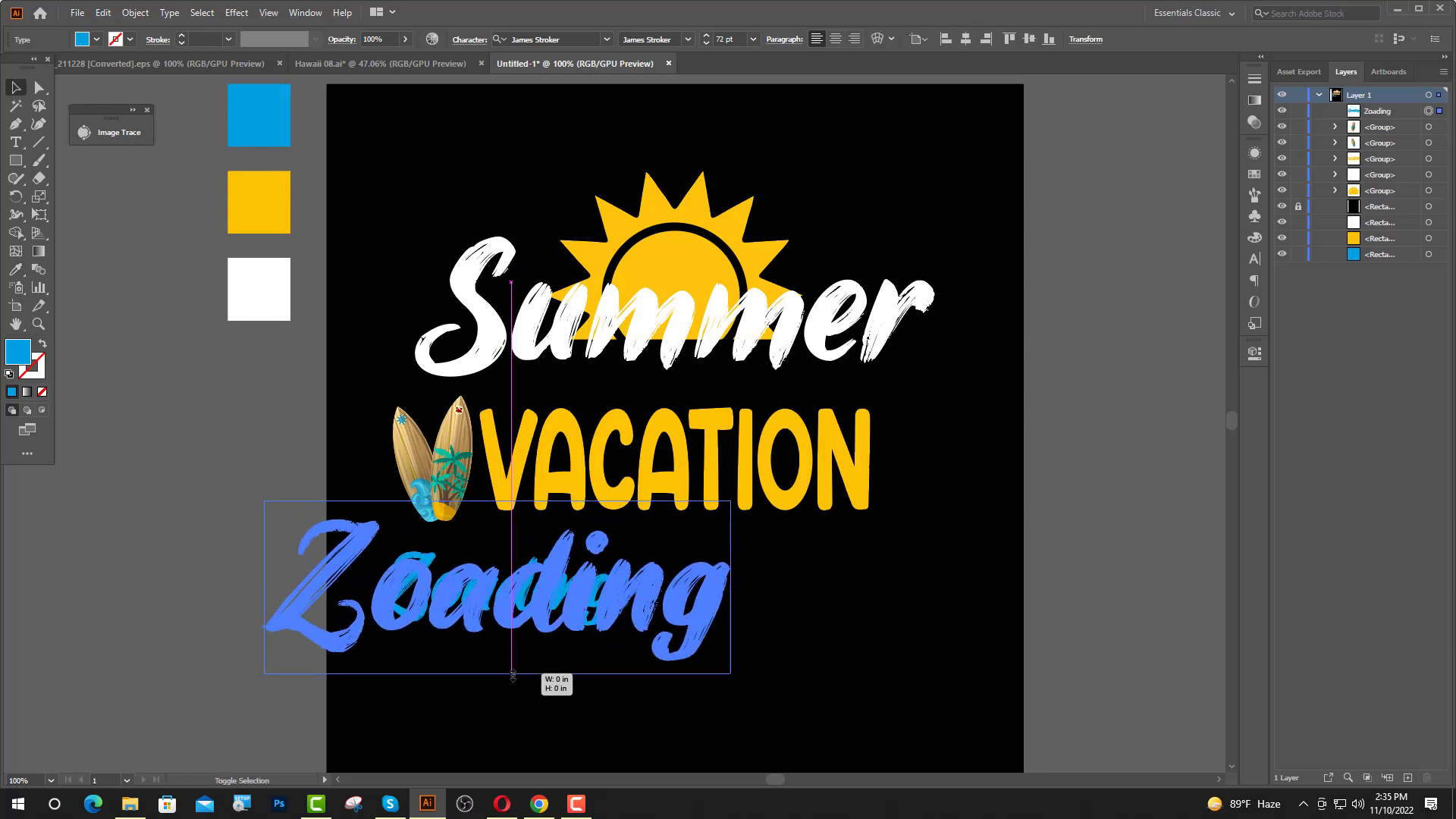
drag(535, 612, 702, 629)
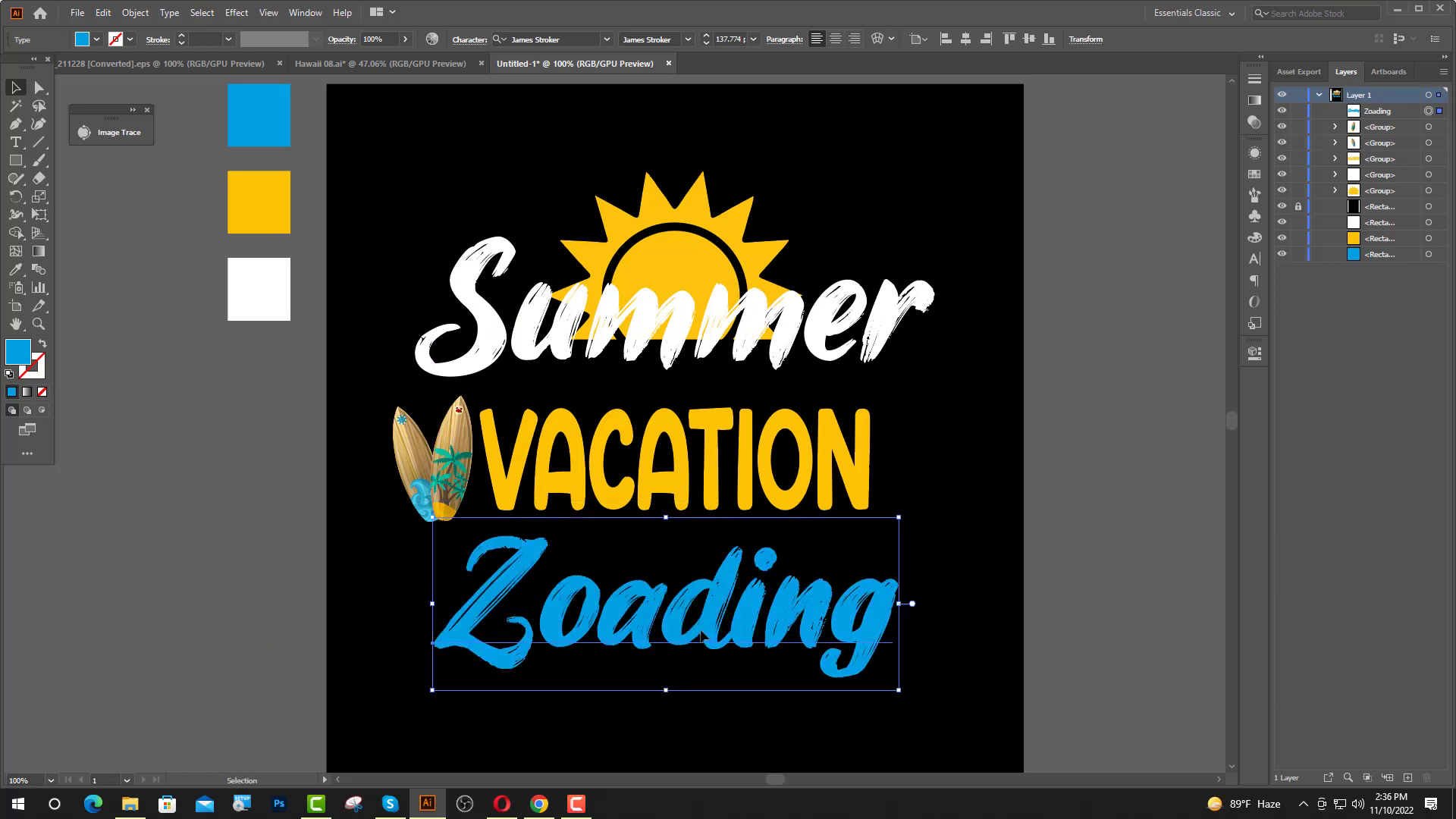
drag(665, 690, 666, 723)
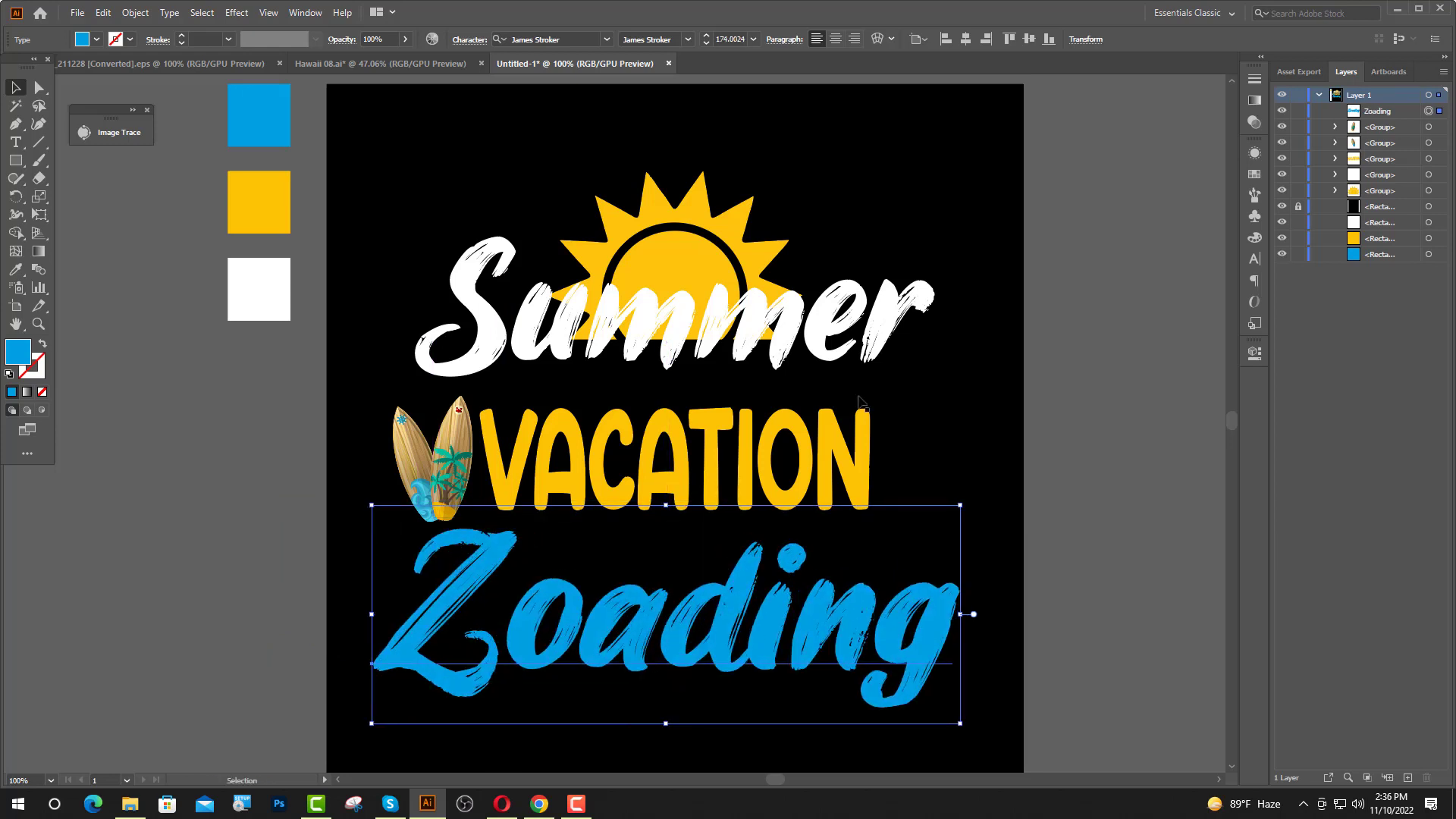
click(963, 42)
right_click(599, 299)
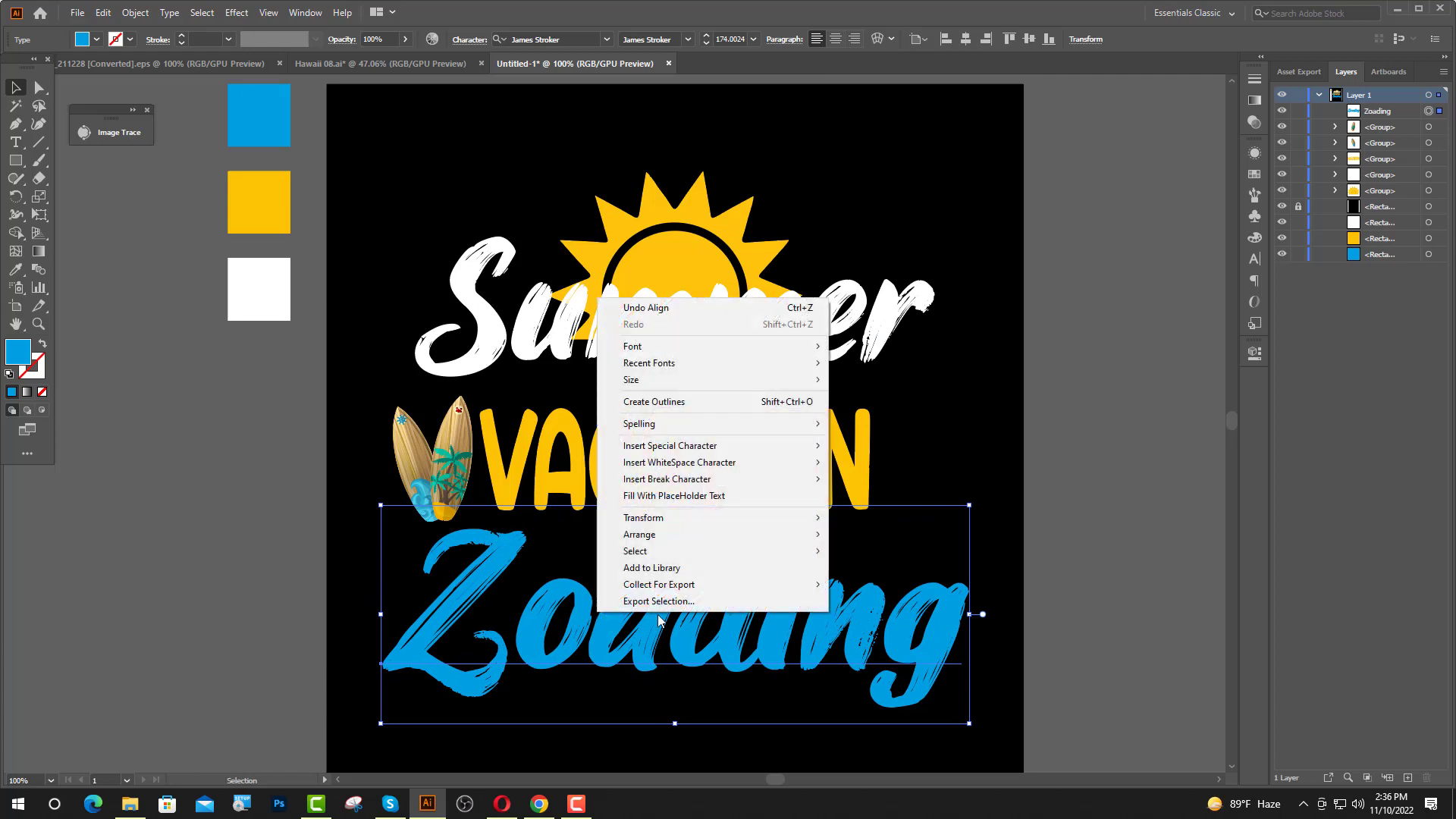
click(667, 402)
click(1080, 521)
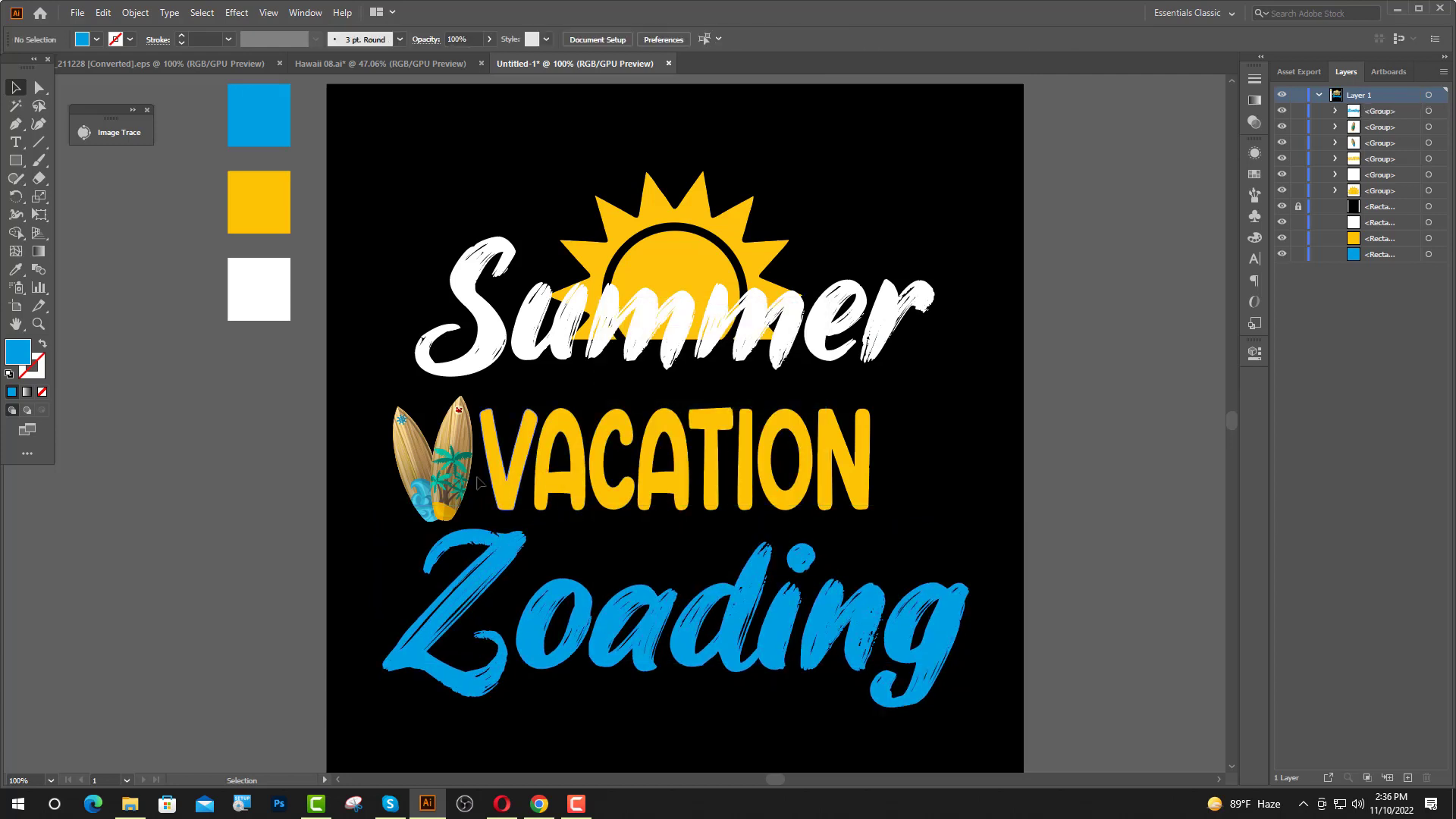
Copy the island illustration from the 211228 [Converted].eps document into the design and scale it down to about 2.23 by 1 in.
click(270, 63)
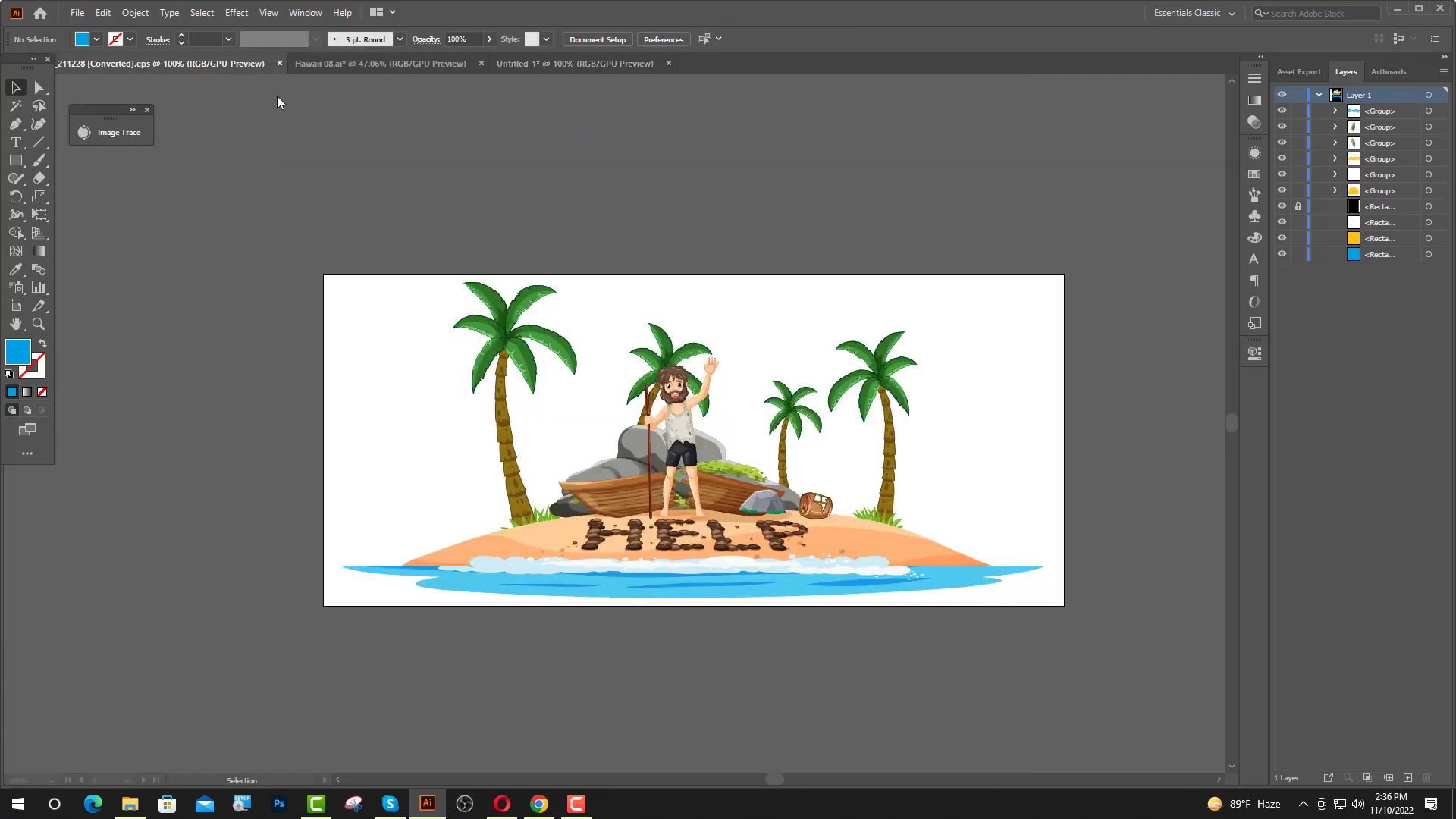
drag(673, 489, 1062, 534)
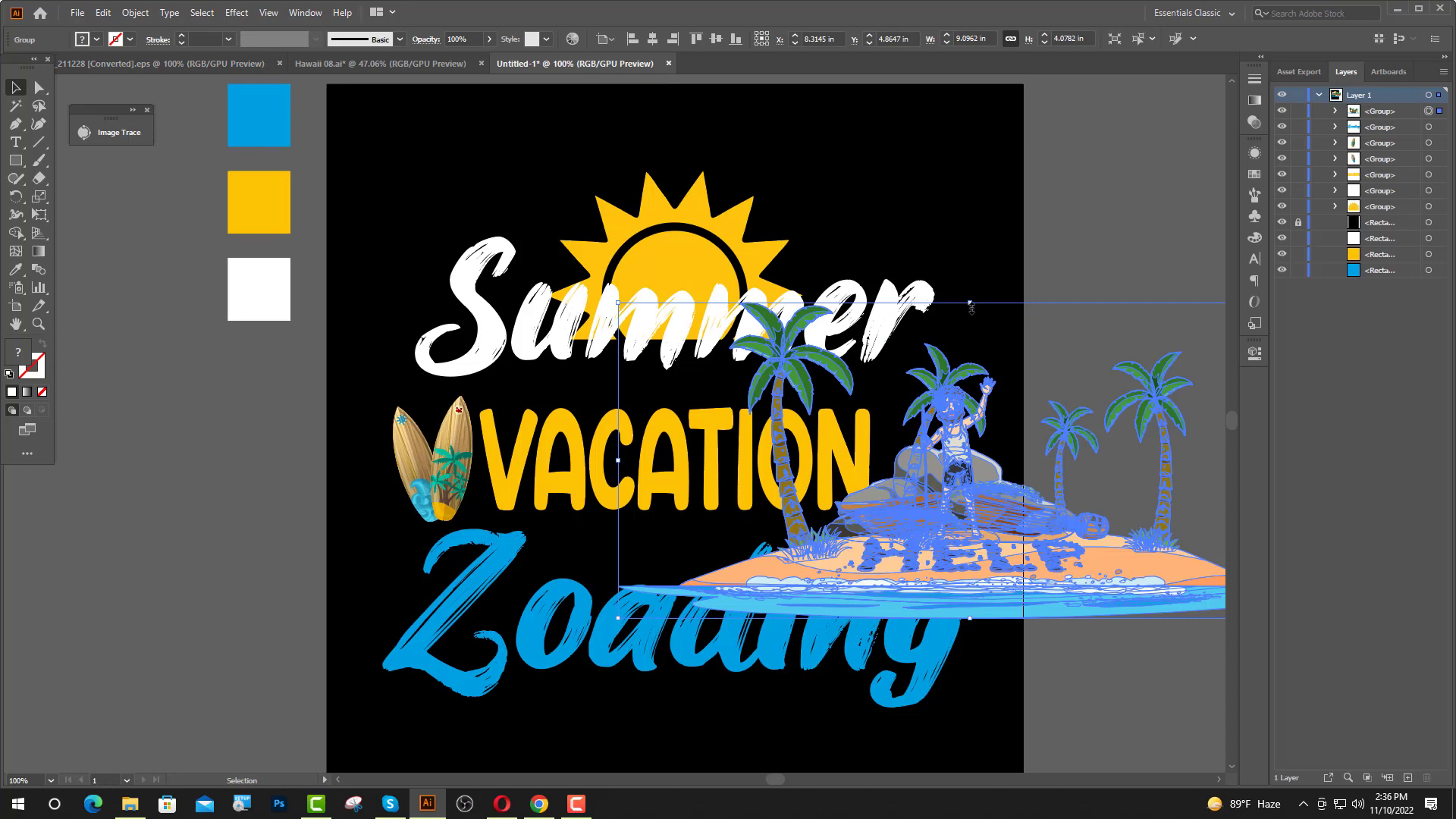
drag(971, 304, 967, 416)
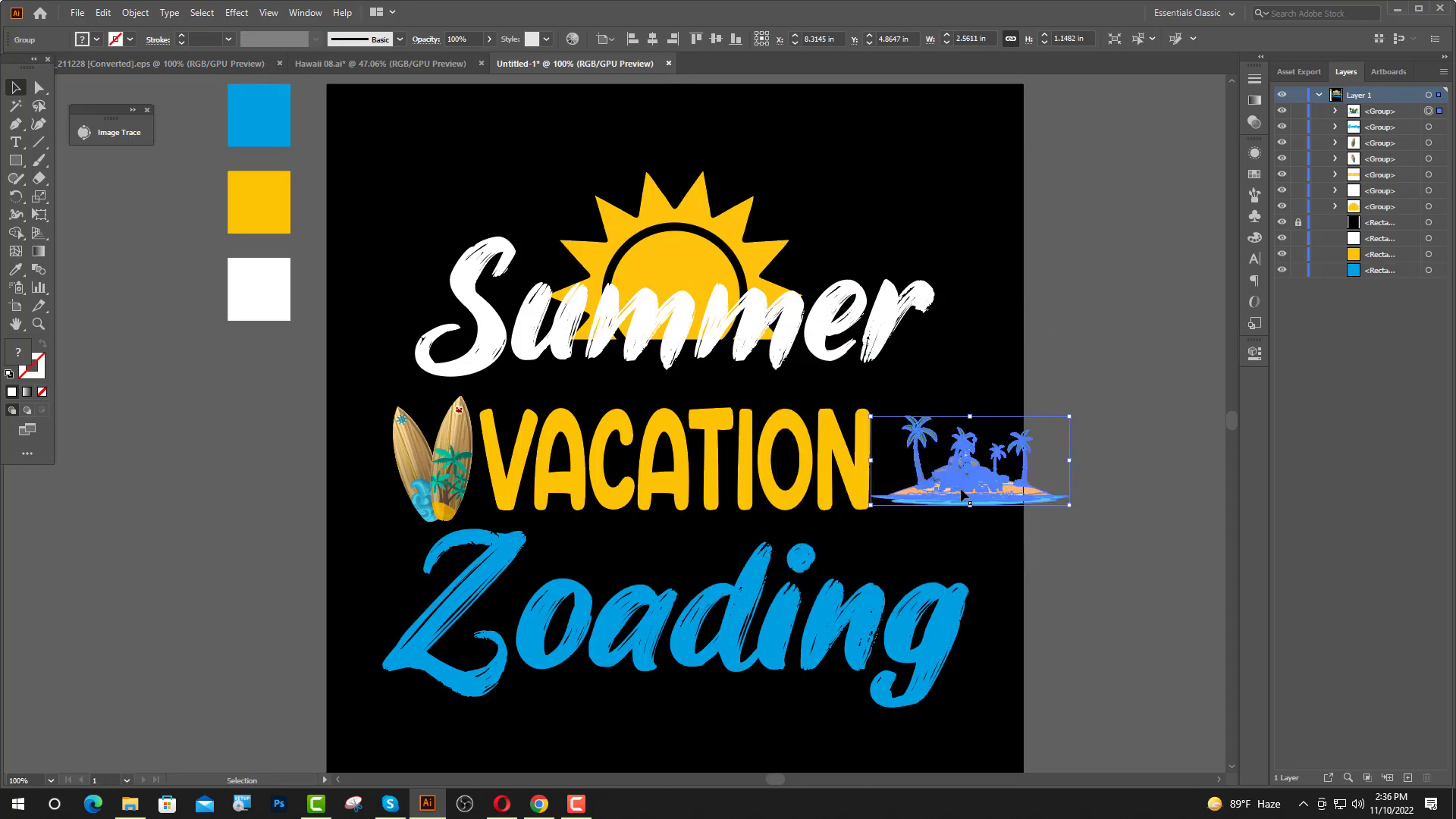
scroll(948, 469, up, 2)
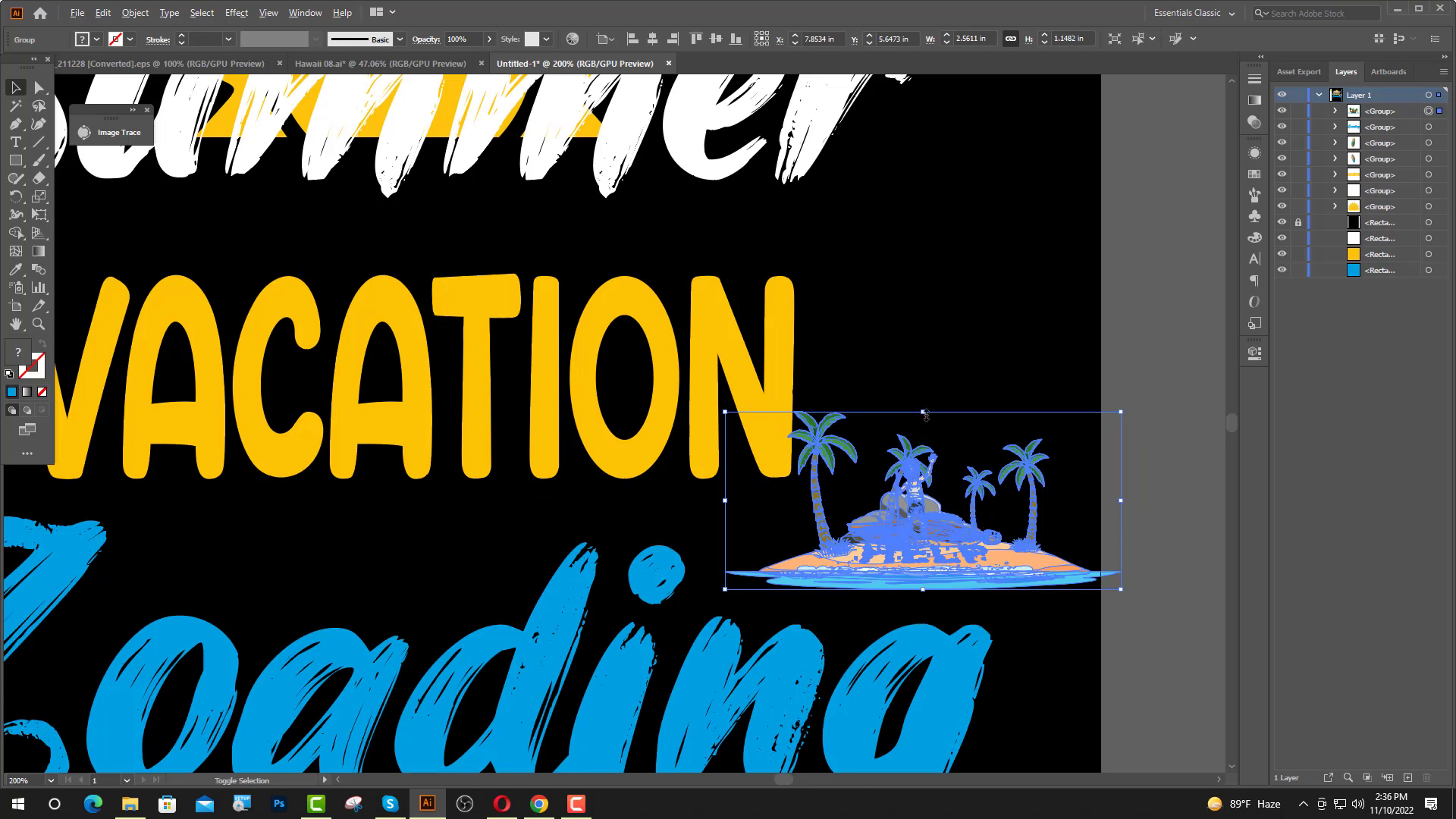
drag(925, 414, 925, 423)
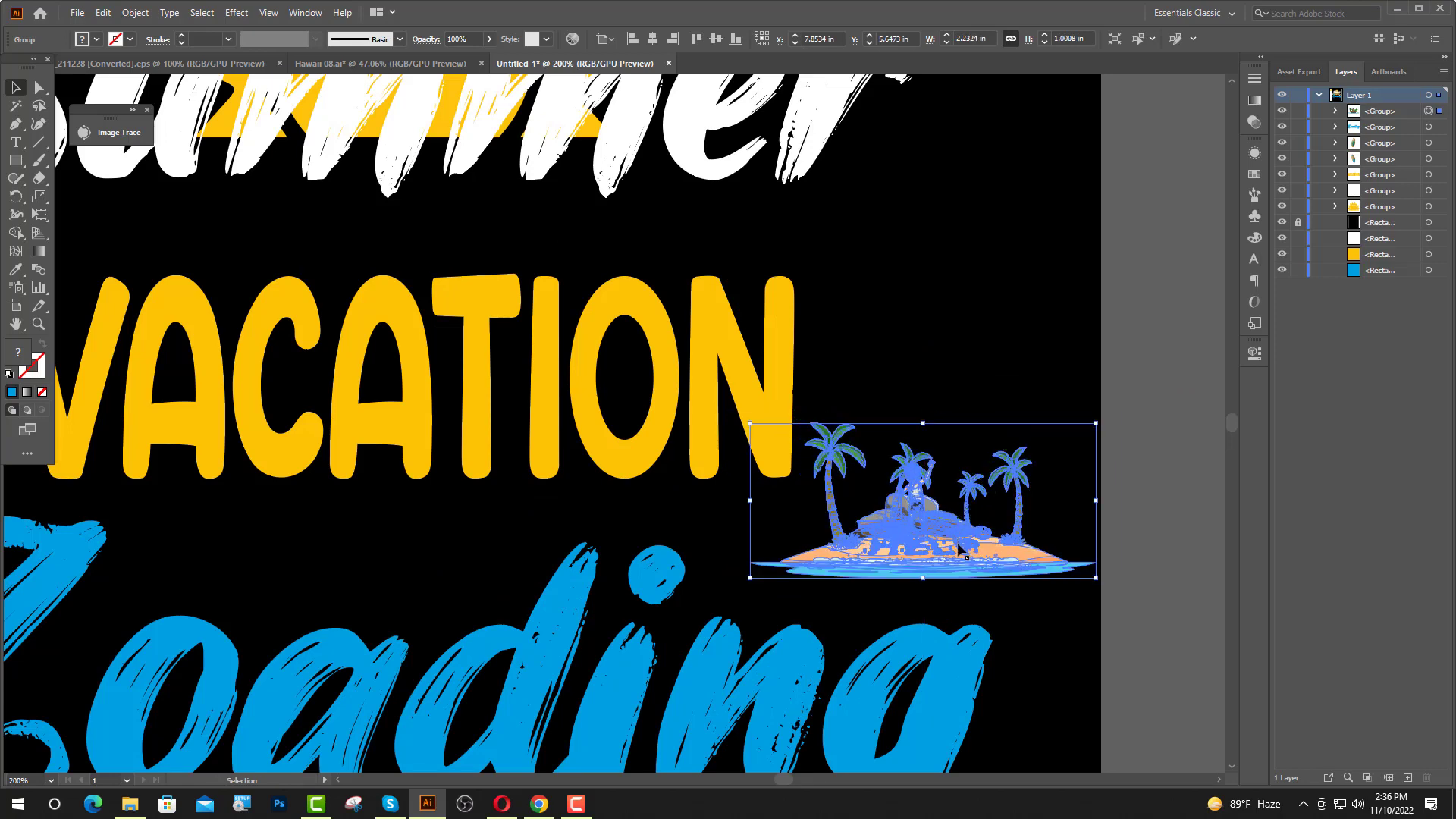
Position the island illustration just below the end of "VACATION" and move the "Zoading" lettering down slightly.
drag(959, 547, 903, 525)
click(920, 385)
key(ctrl+minus)
drag(809, 602, 810, 626)
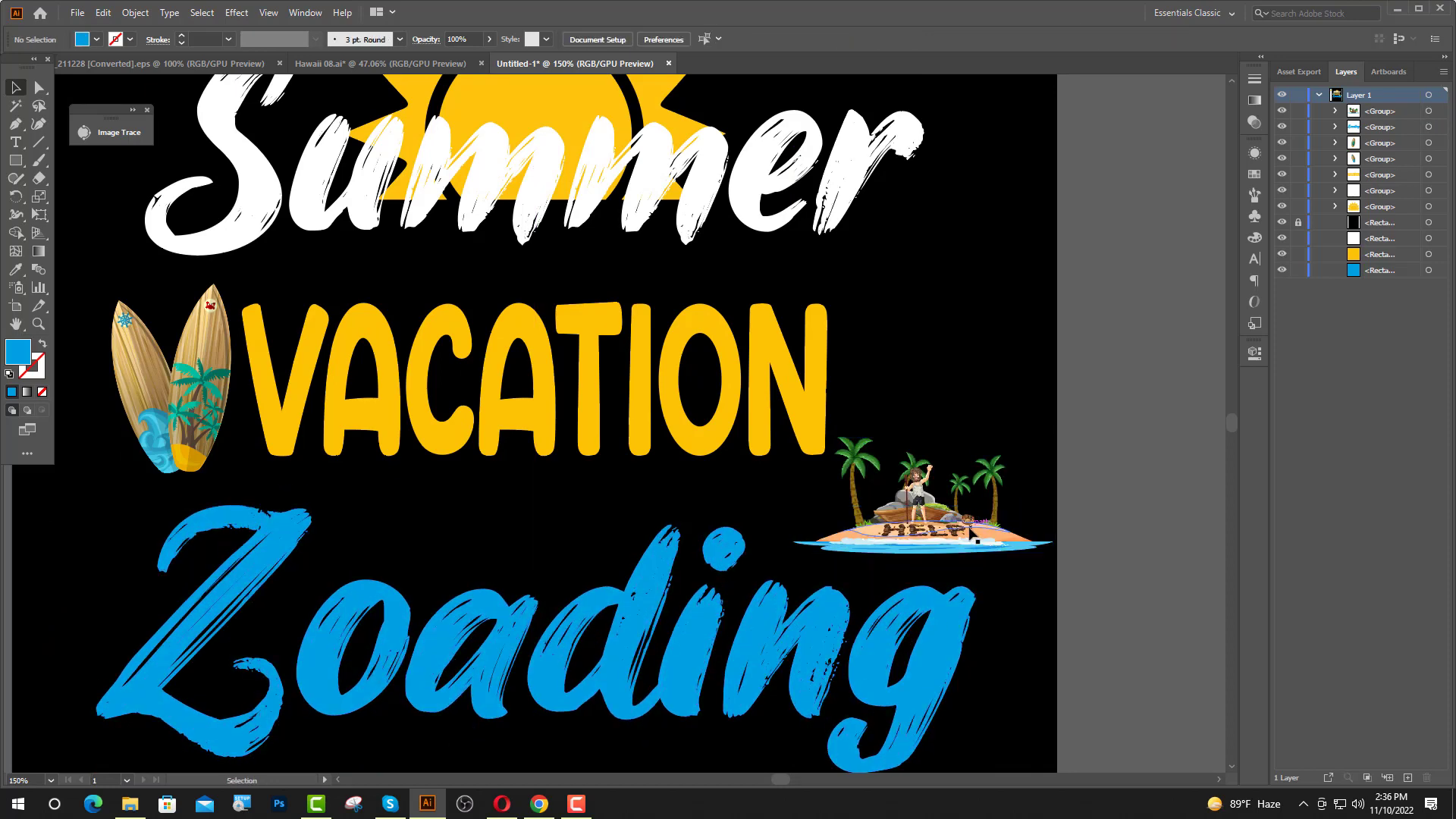
Shift the island illustration slightly down and left, and move the "VACATION" lettering right so it ends above the island.
drag(963, 531, 940, 545)
drag(817, 413, 874, 416)
click(976, 413)
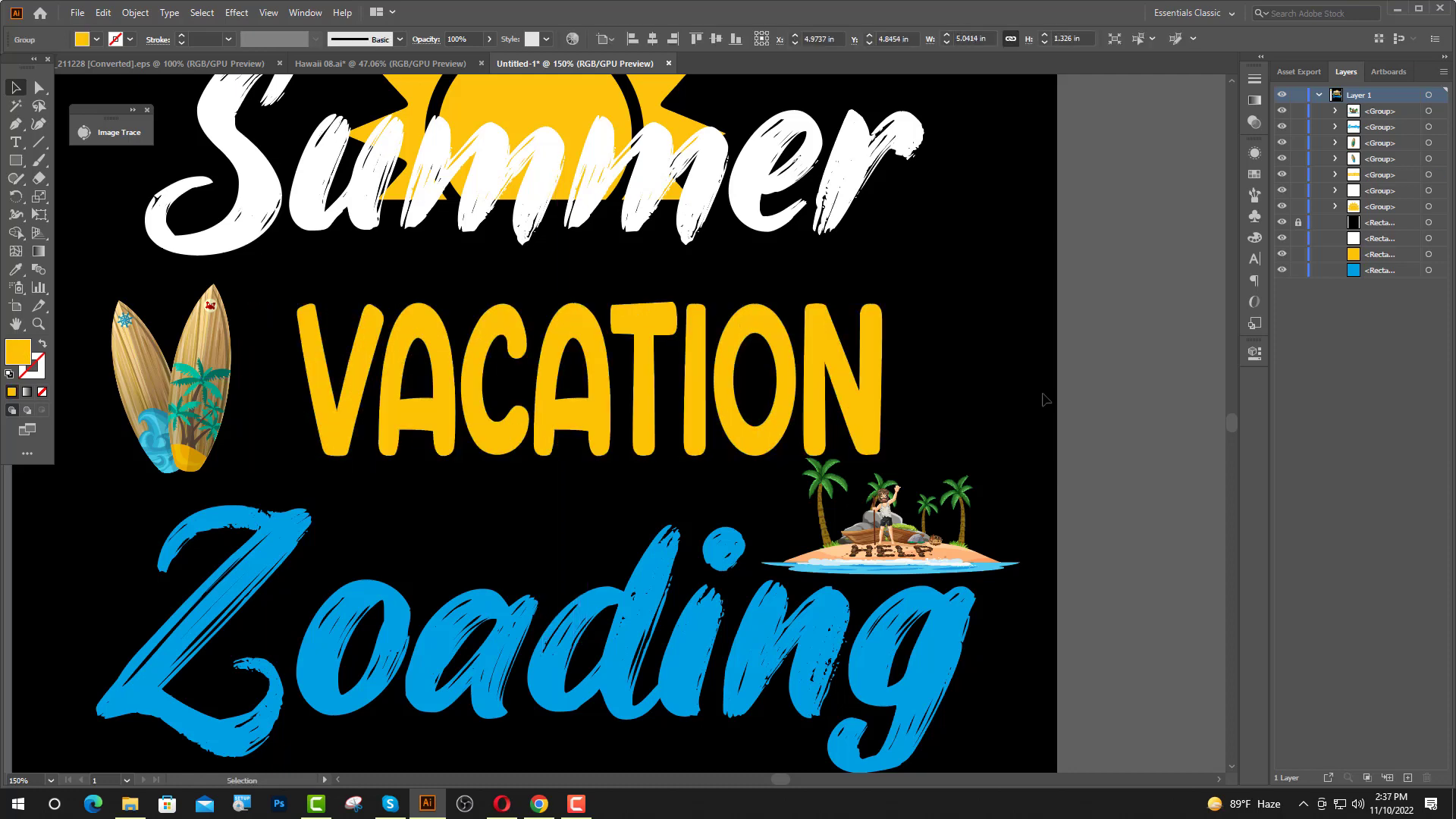
scroll(509, 491, down, 1)
scroll(516, 478, down, 1)
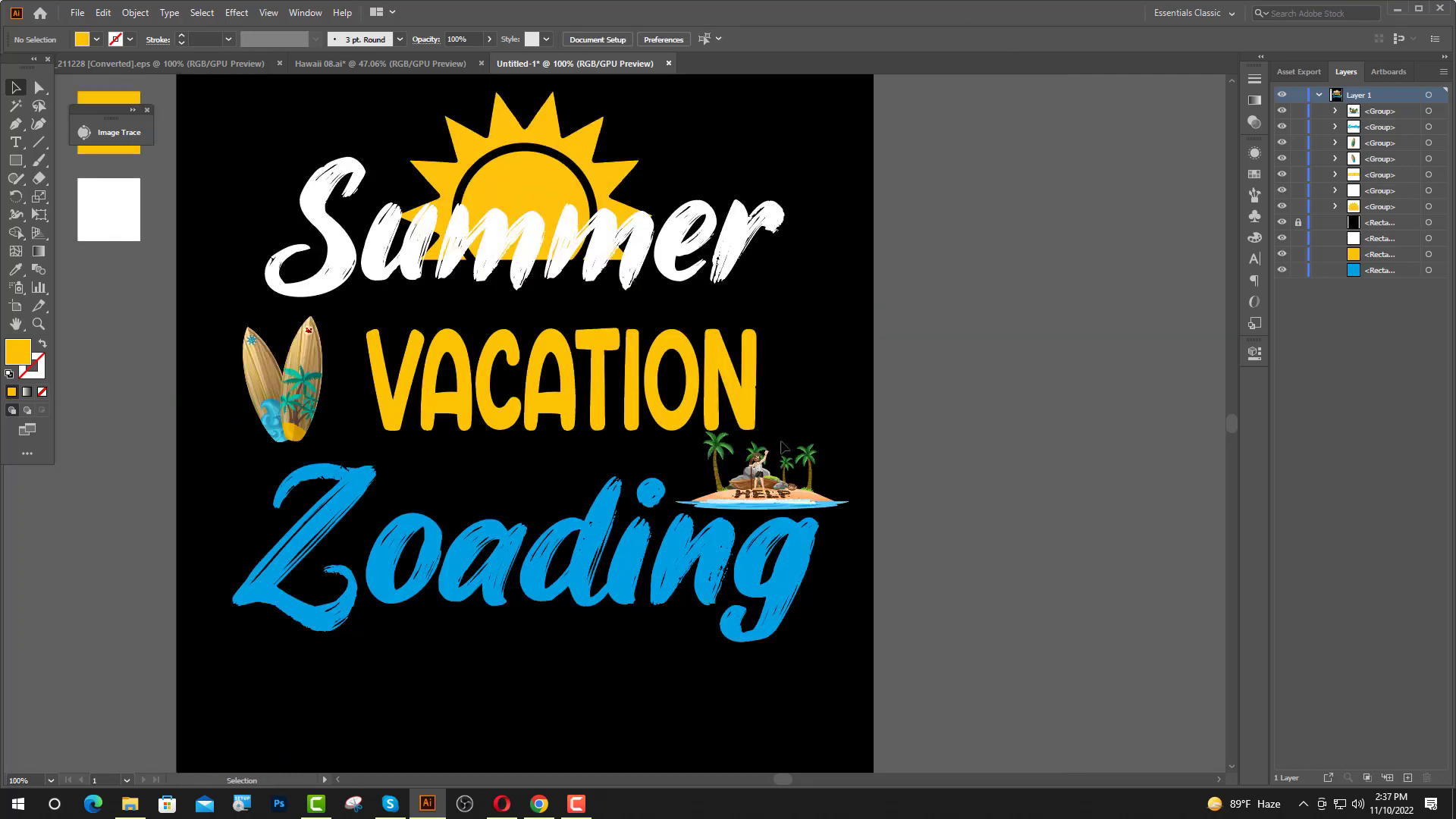
Move both surfboards right, closer to the start of the "VACATION" lettering.
scroll(240, 374, up, 2)
drag(199, 307, 423, 391)
drag(371, 462, 408, 460)
click(572, 552)
scroll(573, 556, down, 2)
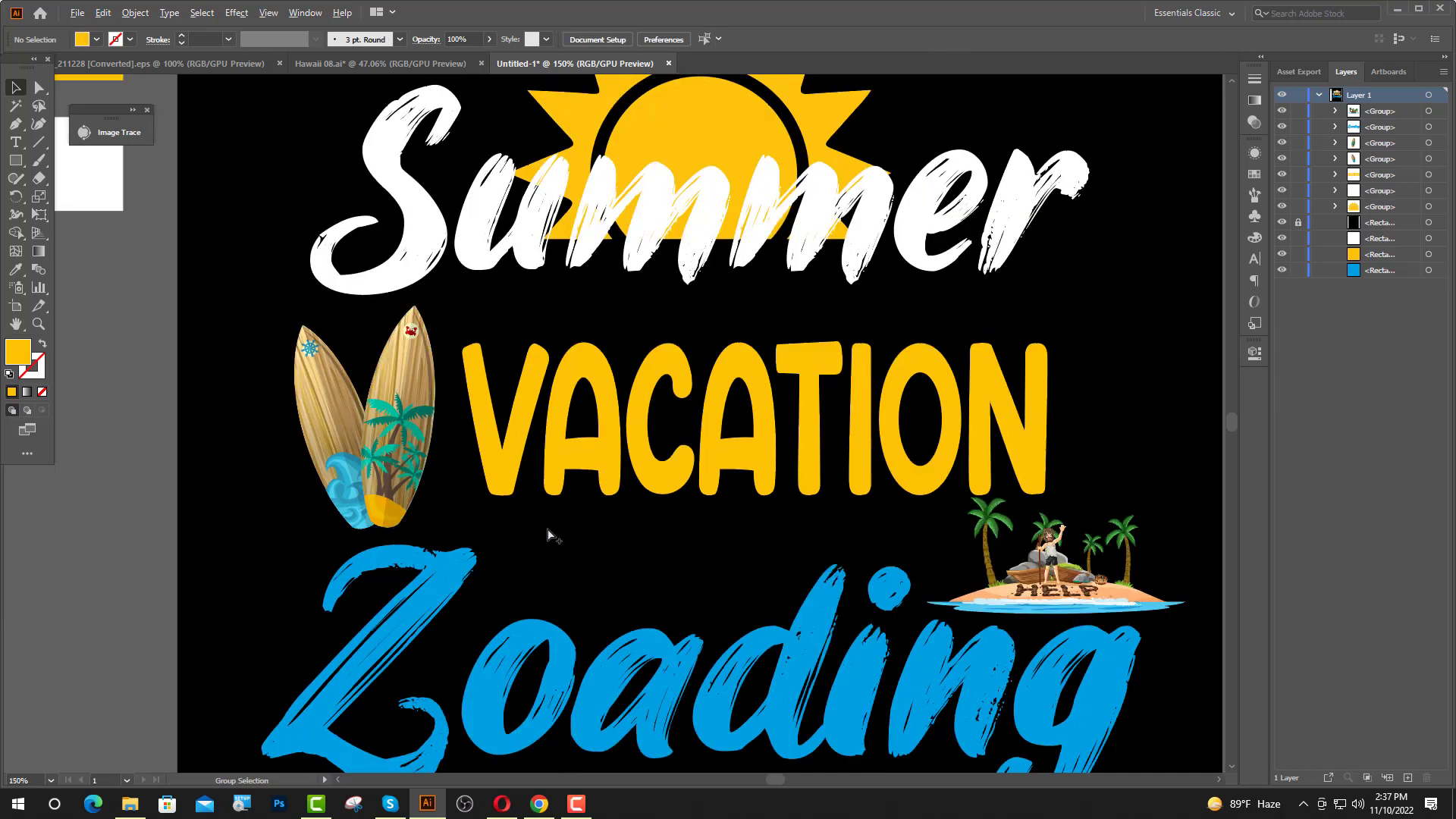
scroll(553, 536, down, 1)
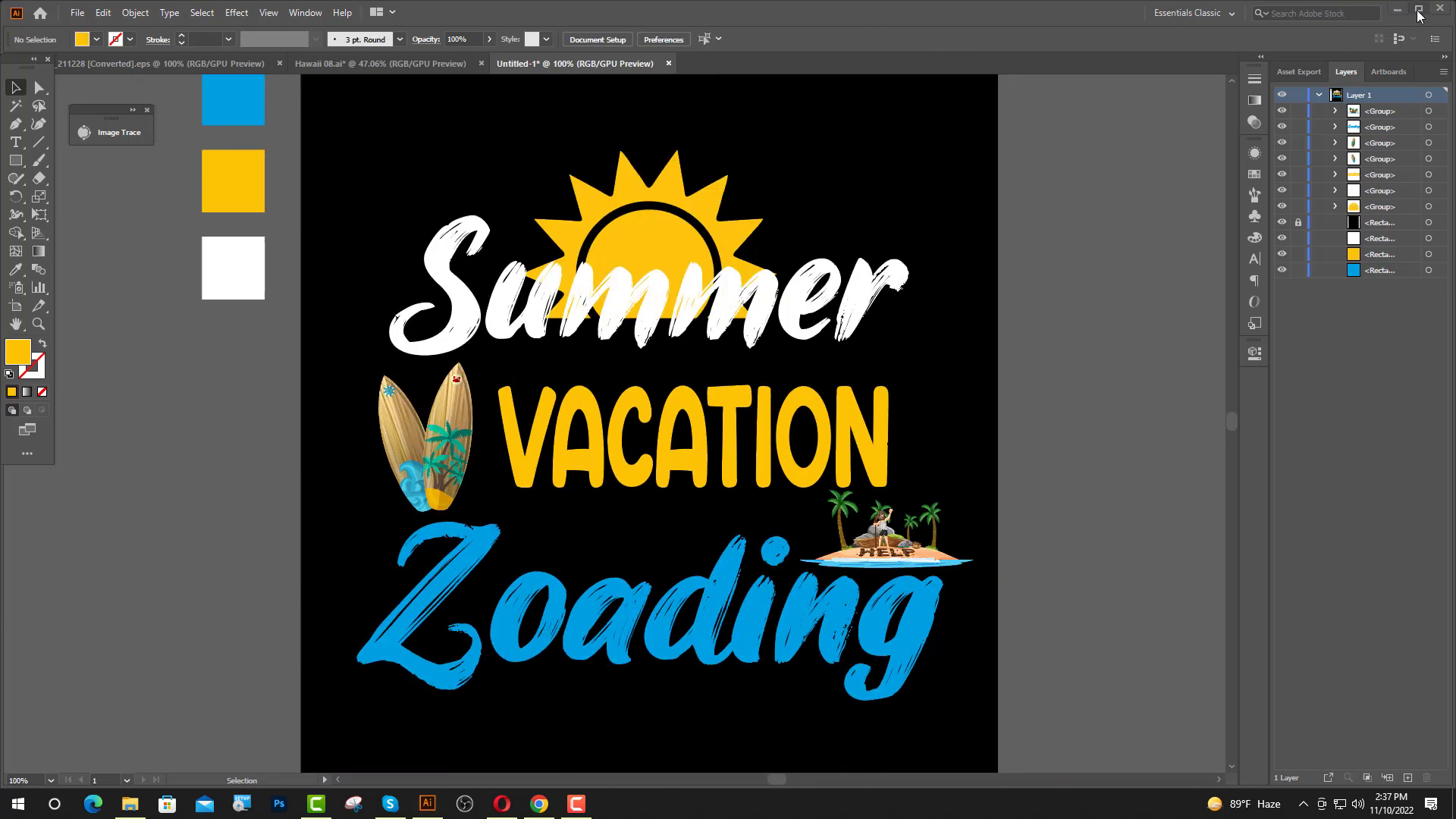
Bring the Pngtree sunglasses image from the desktop into the design and expand it as a 16 Colors image trace.
click(1397, 11)
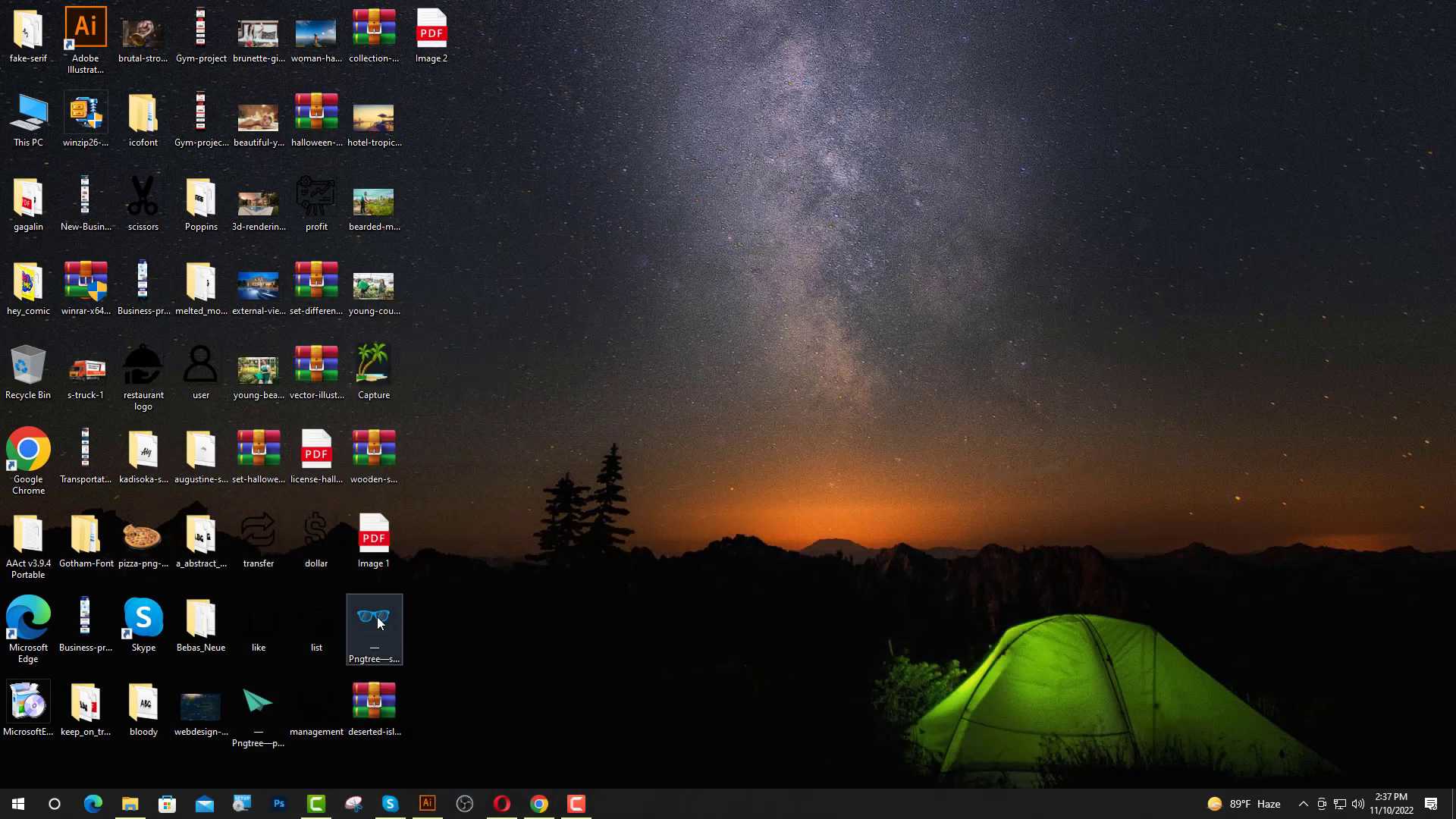
drag(373, 616, 616, 558)
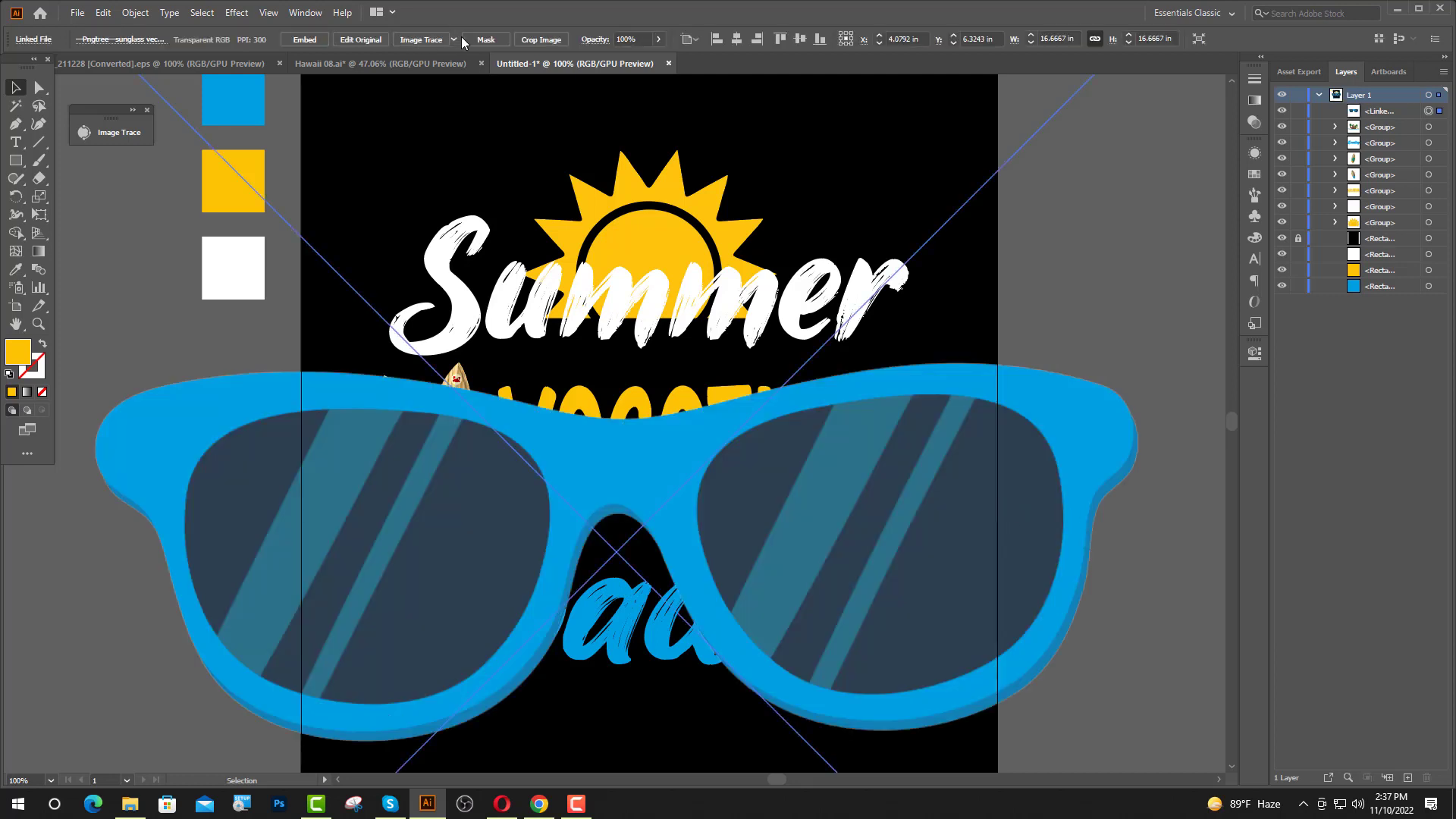
click(454, 39)
click(500, 161)
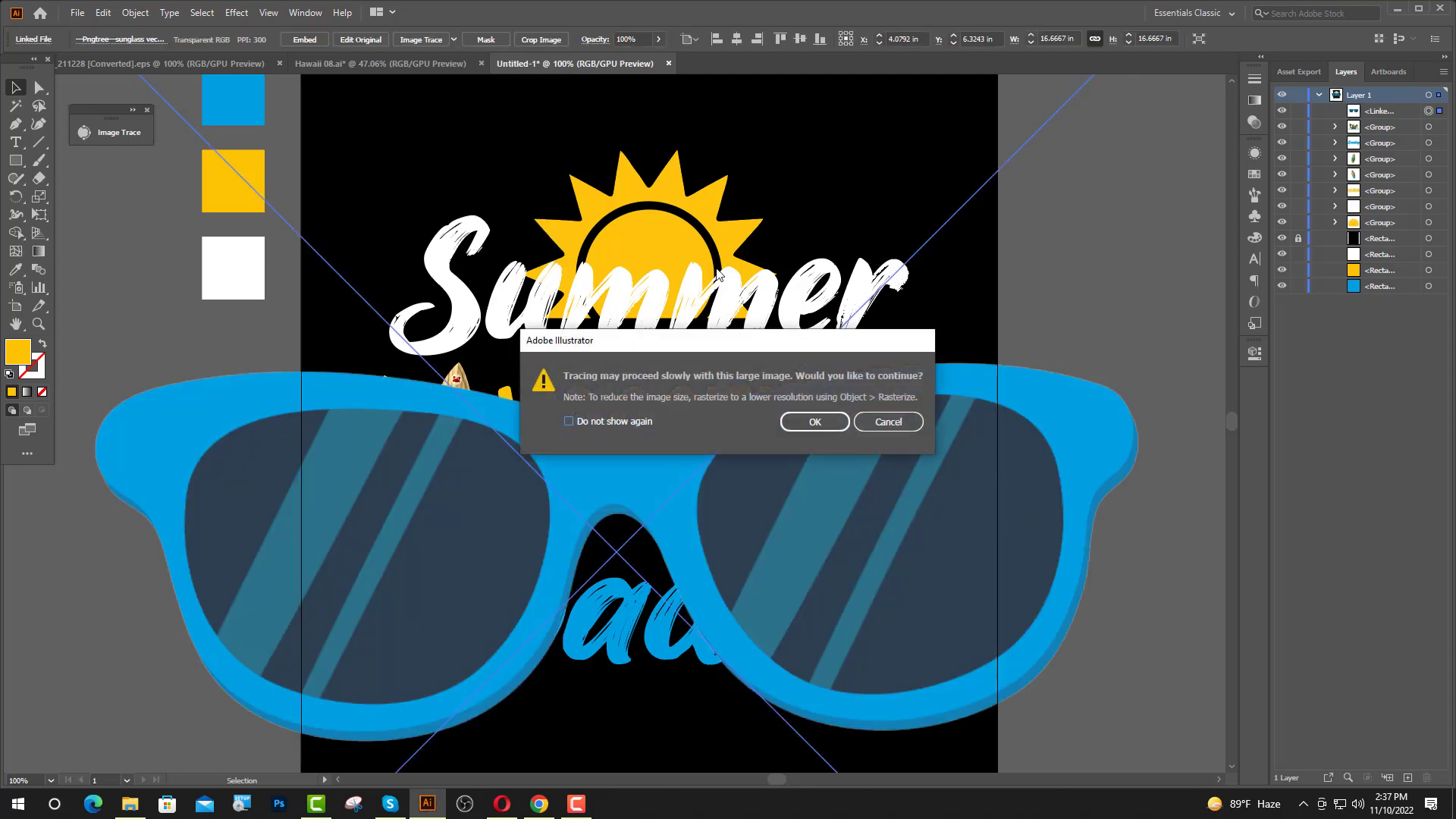
click(815, 424)
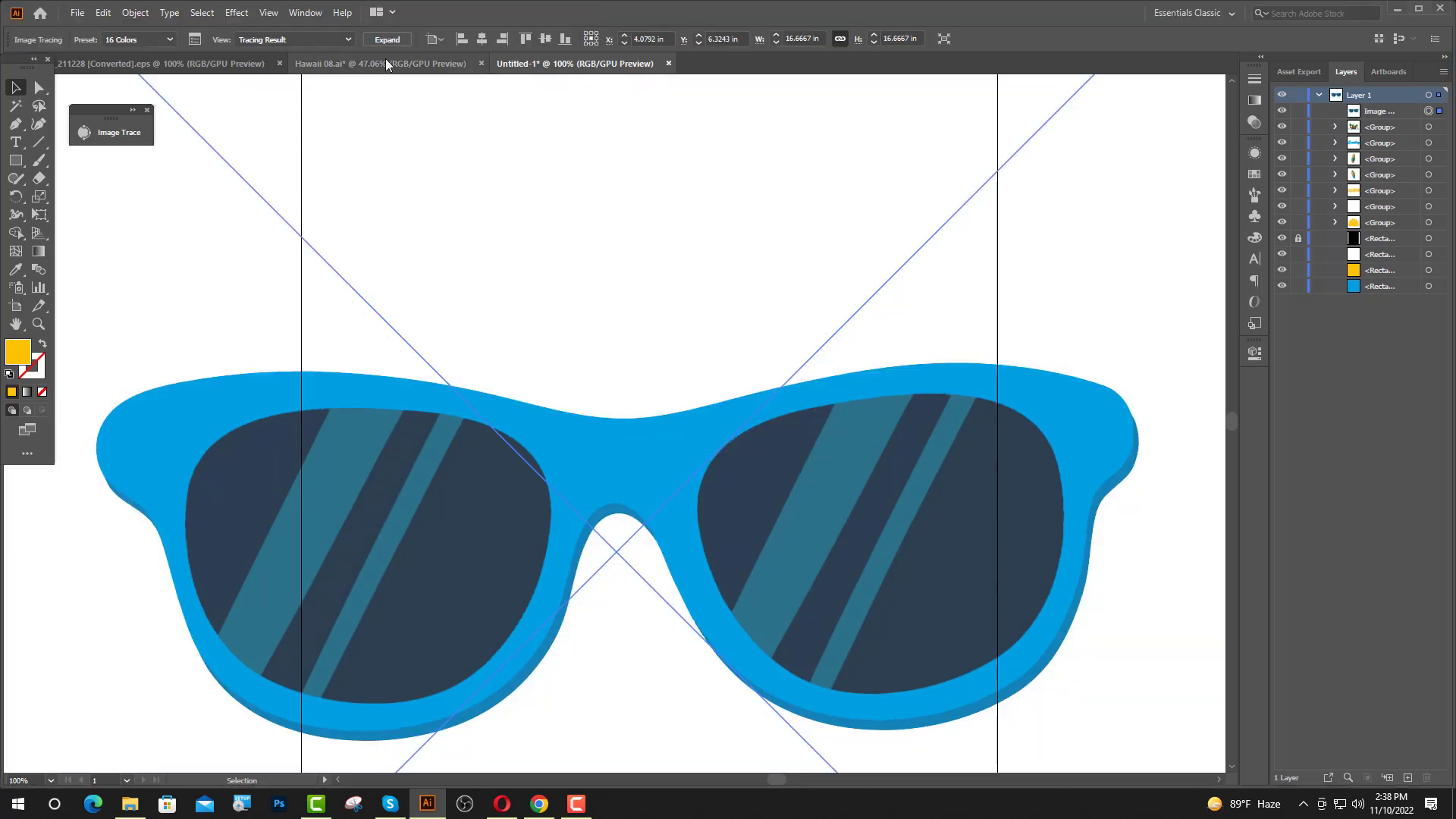
click(387, 40)
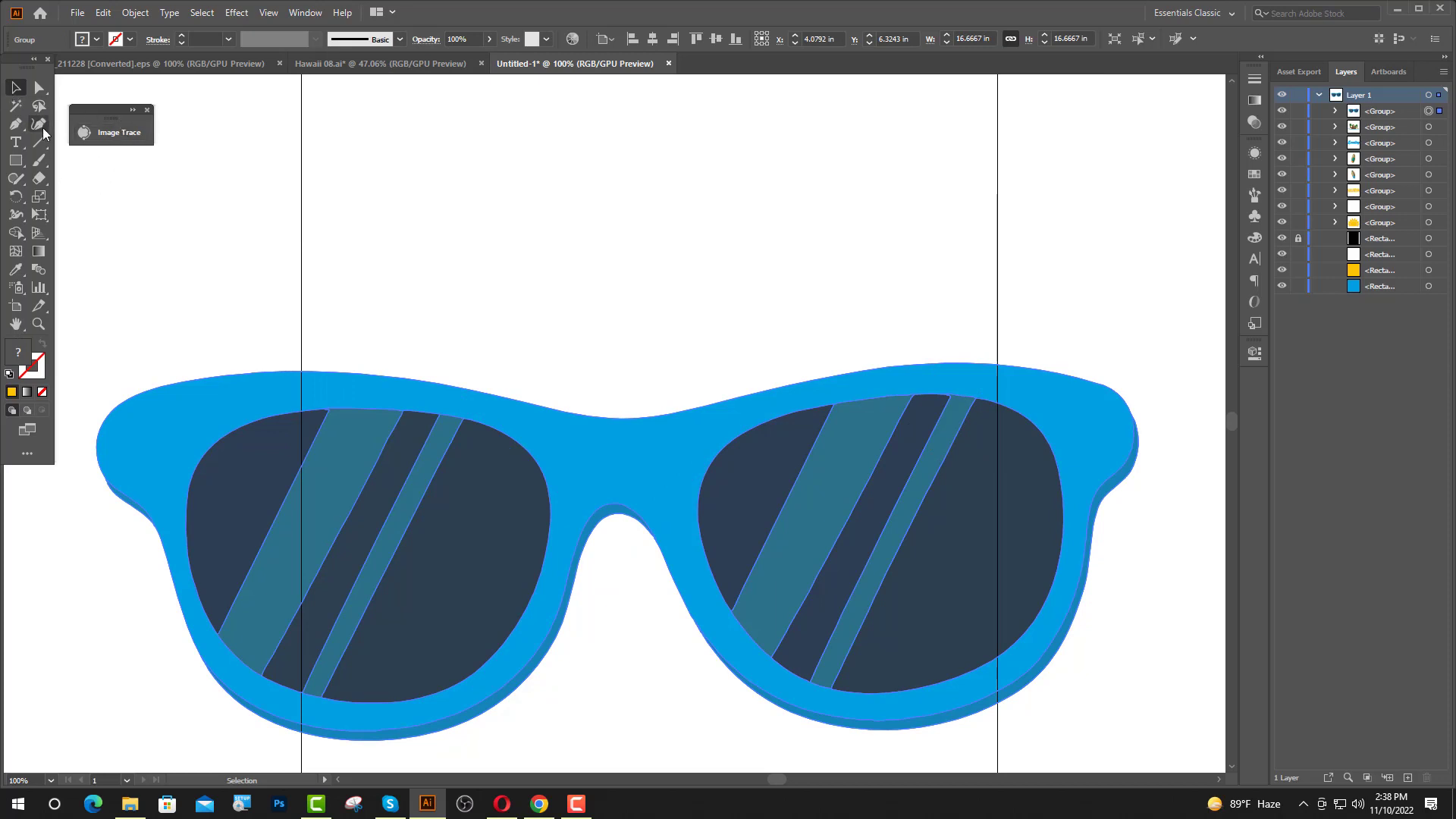
Delete the white background shape from the expanded sunglasses tracing.
click(40, 87)
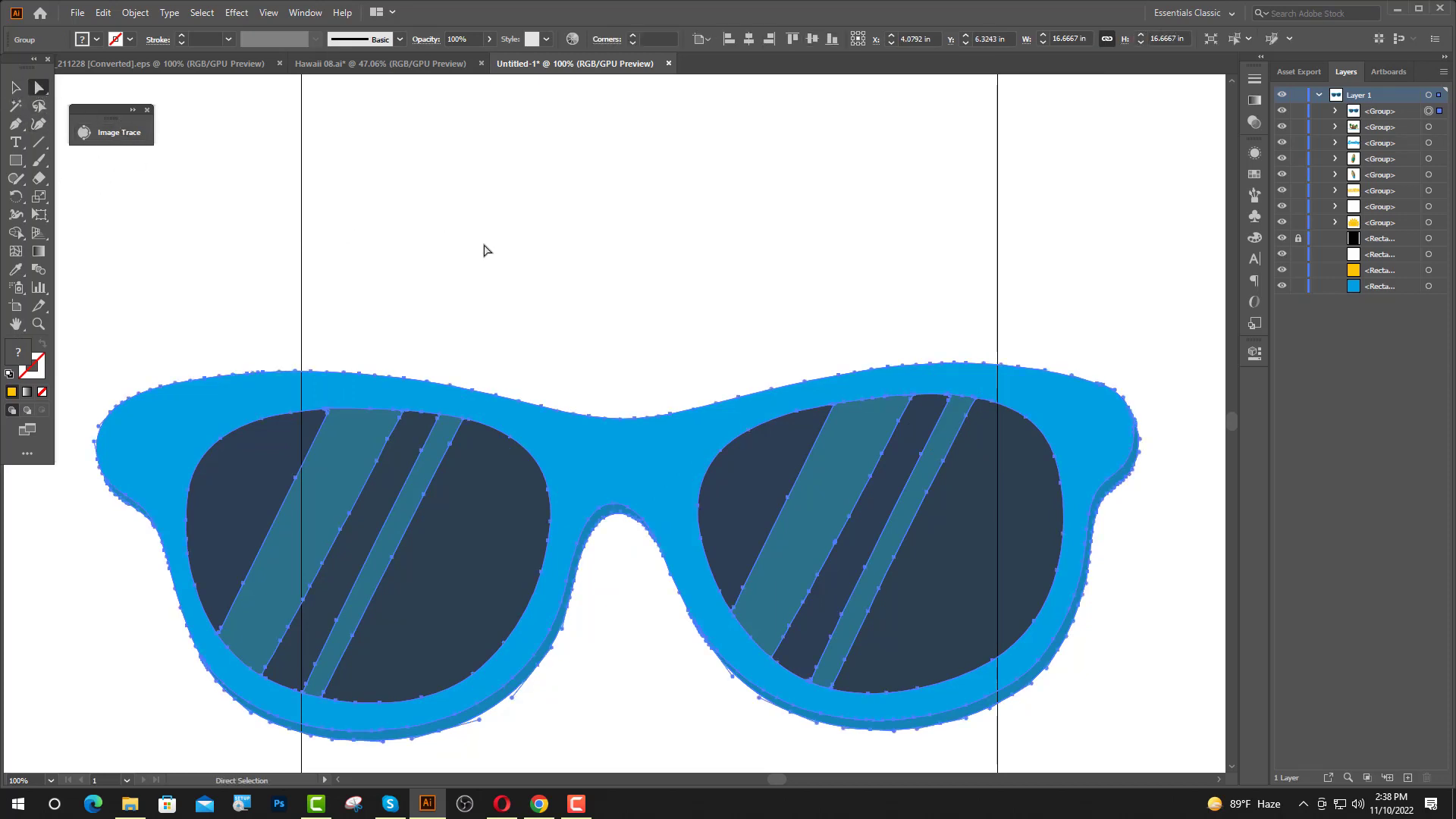
scroll(639, 539, down, 3)
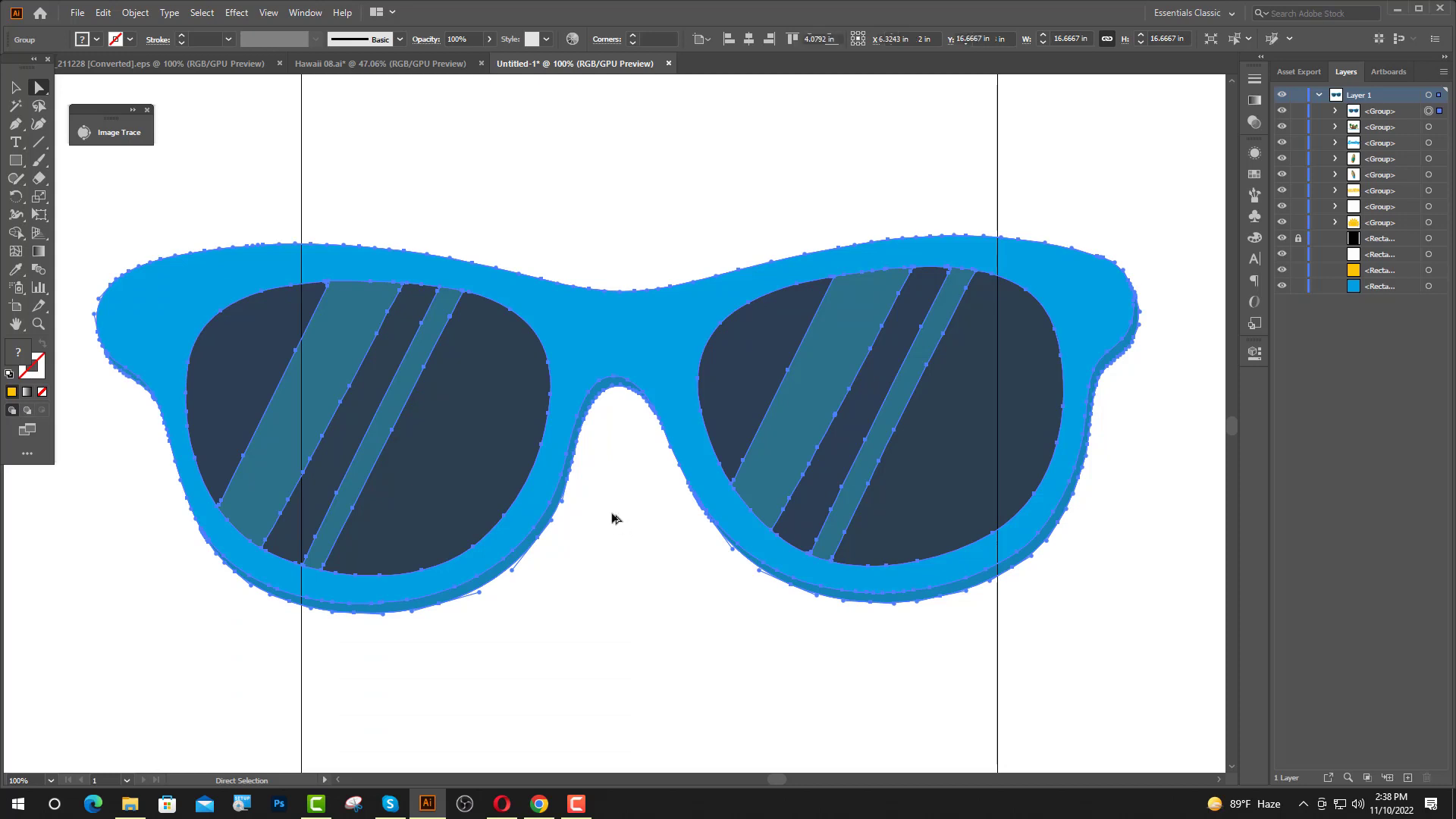
scroll(611, 514, down, 5)
click(800, 491)
click(660, 438)
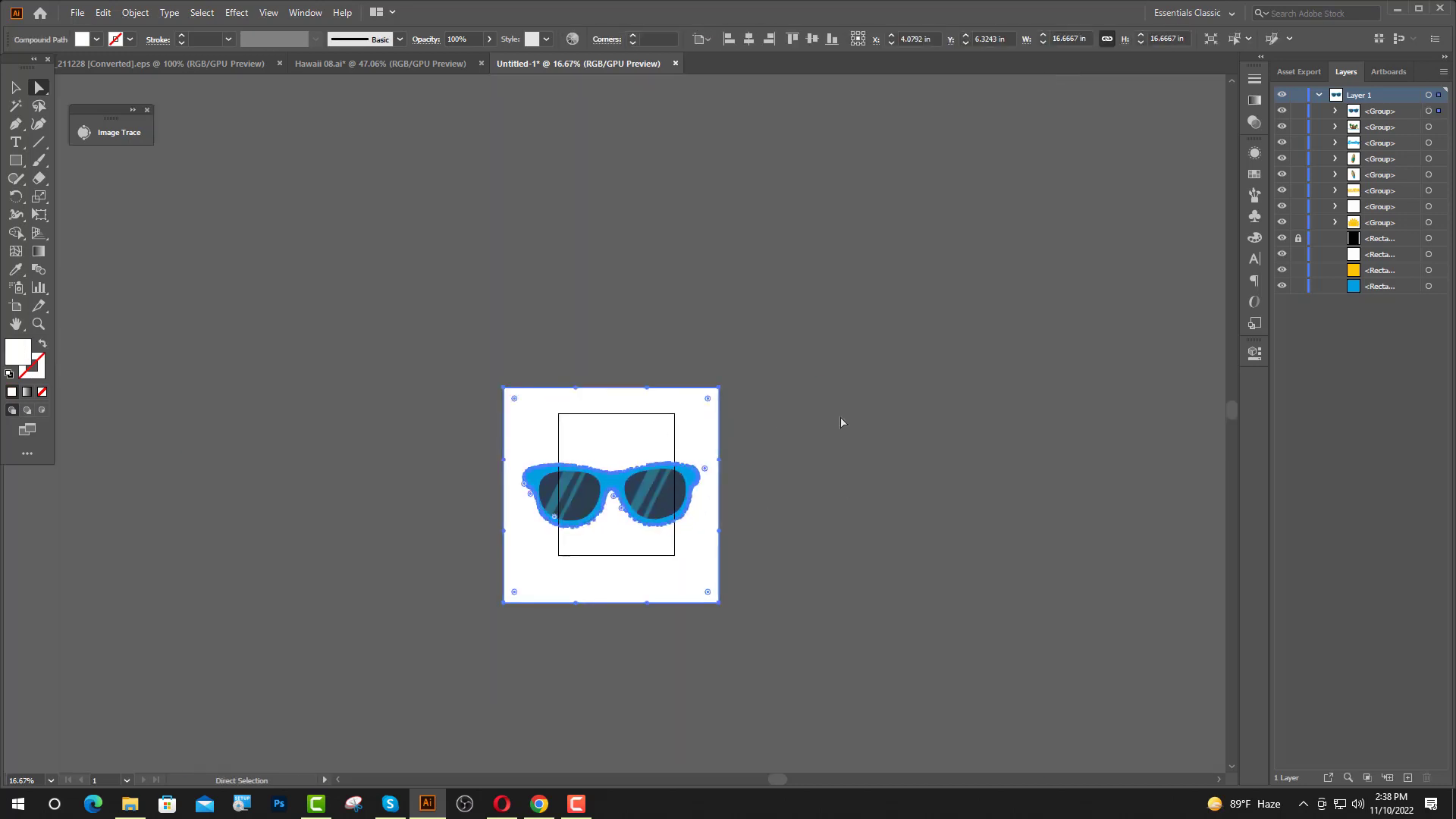
key(Delete)
key(ctrl+equal)
key(ctrl+equal)
key(ctrl+equal)
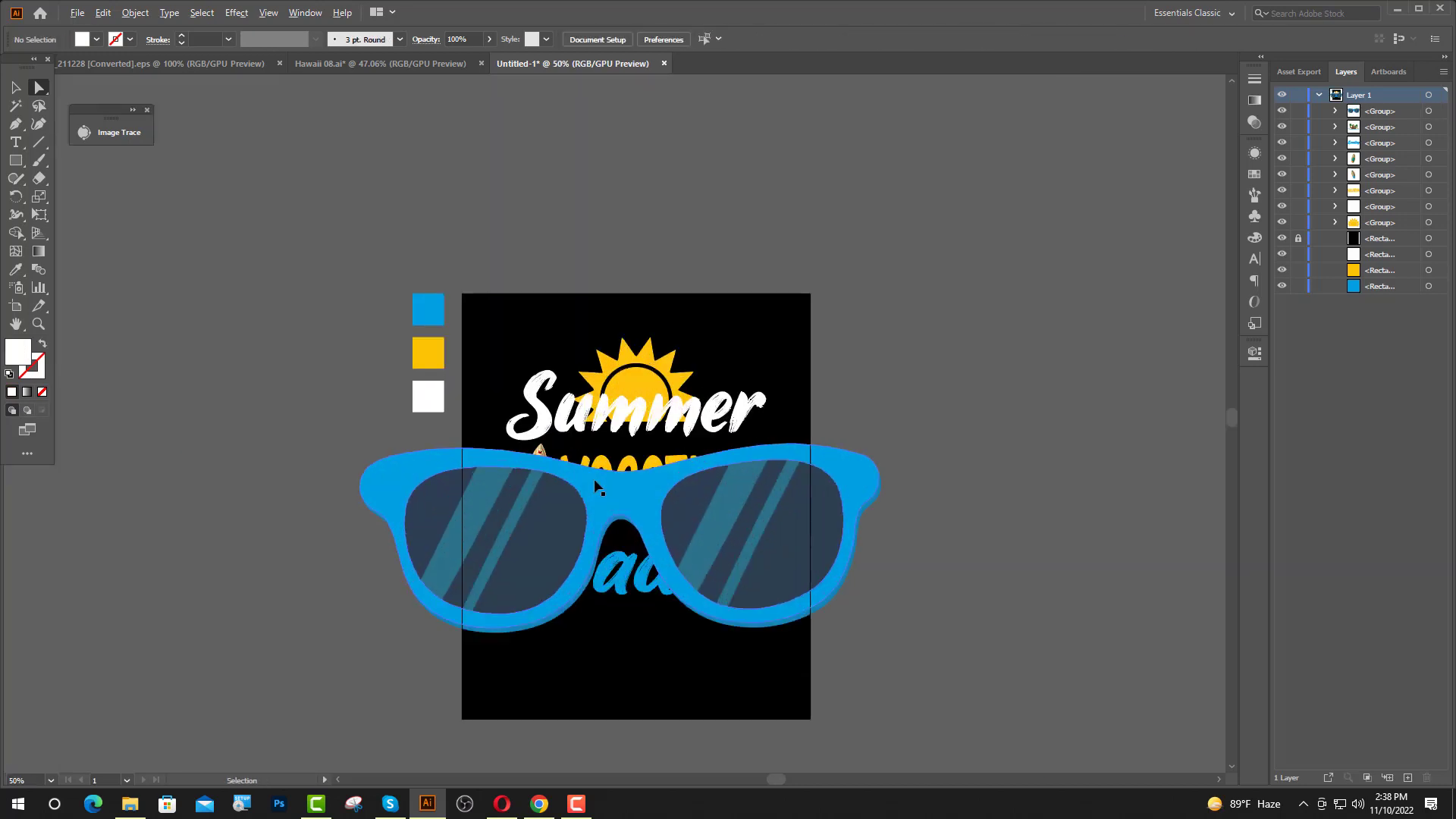
Scale the sunglasses down to about 1.61 by 0.58 in, above the "oa" of "Zoading".
click(15, 87)
click(650, 501)
drag(620, 444, 630, 523)
click(977, 494)
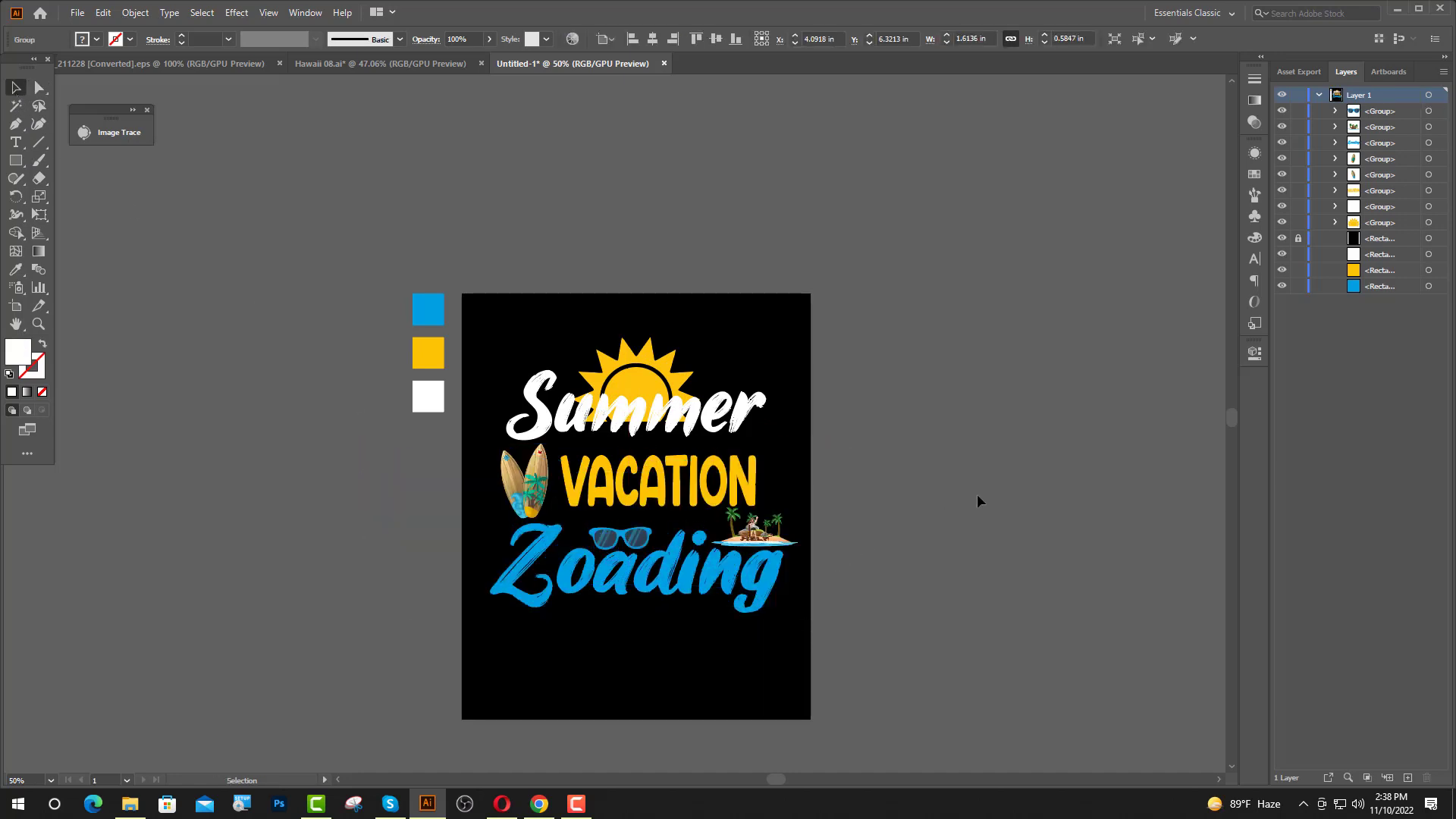
Enlarge the sunglasses slightly and fit them into the gap between "VACATION" and "Zoading".
scroll(640, 546, up, 4)
click(643, 491)
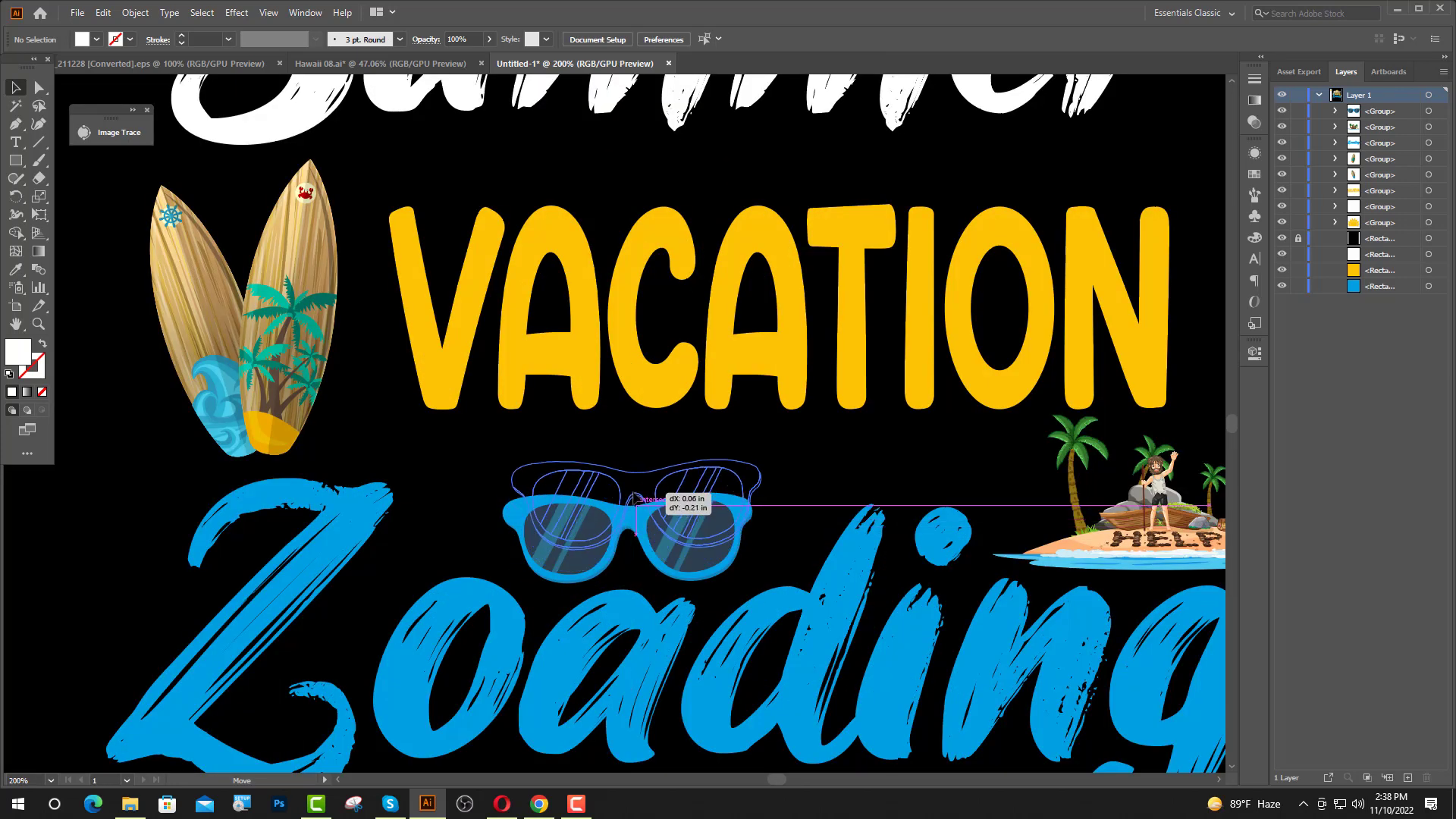
drag(636, 531, 640, 551)
click(451, 494)
scroll(606, 495, down, 3)
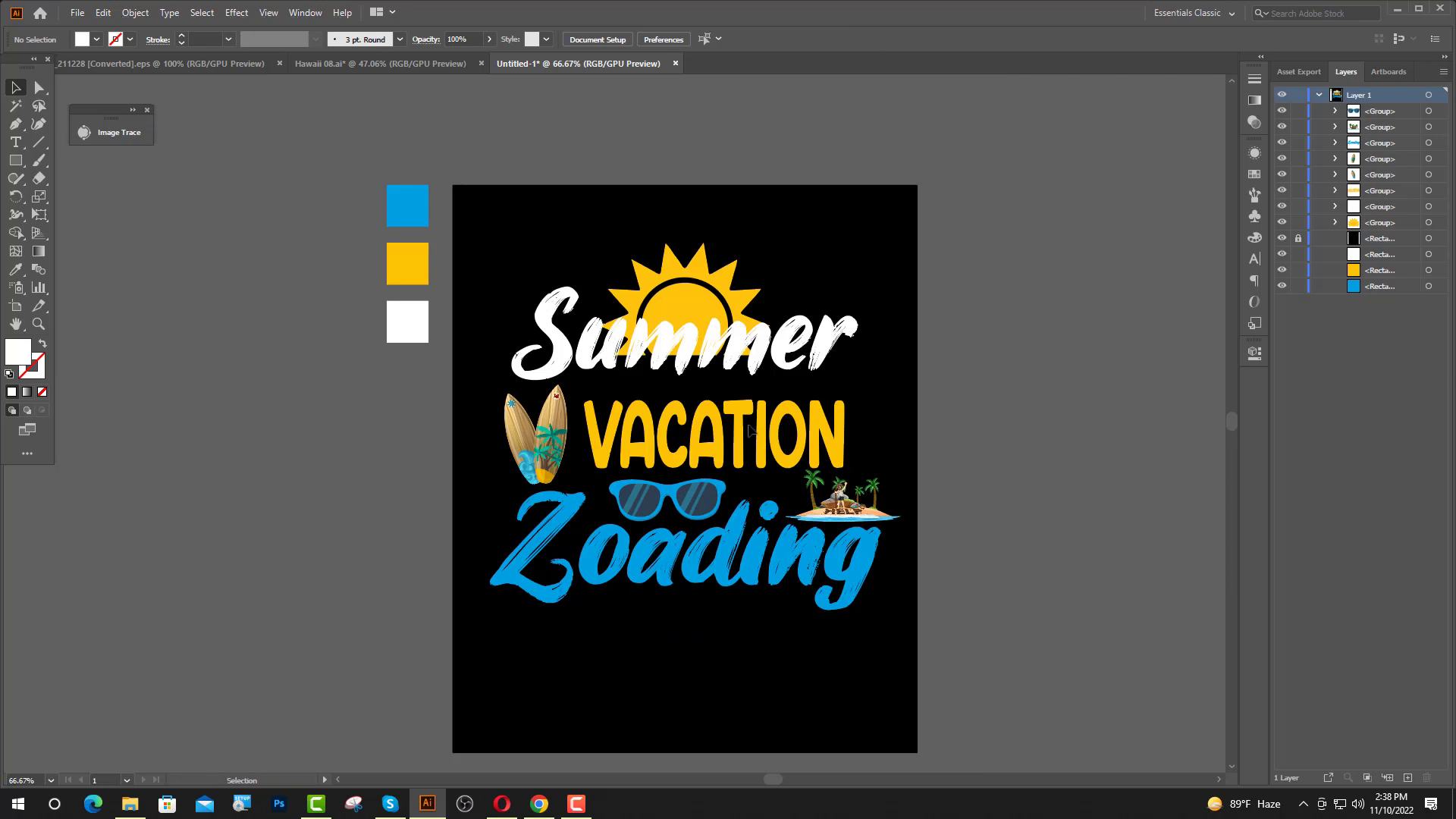
Enlarge the "VACATION" lettering to about 5.21 by 1.37 in and move it up slightly toward "Summer".
scroll(751, 430, down, 1)
scroll(633, 419, up, 1)
click(667, 436)
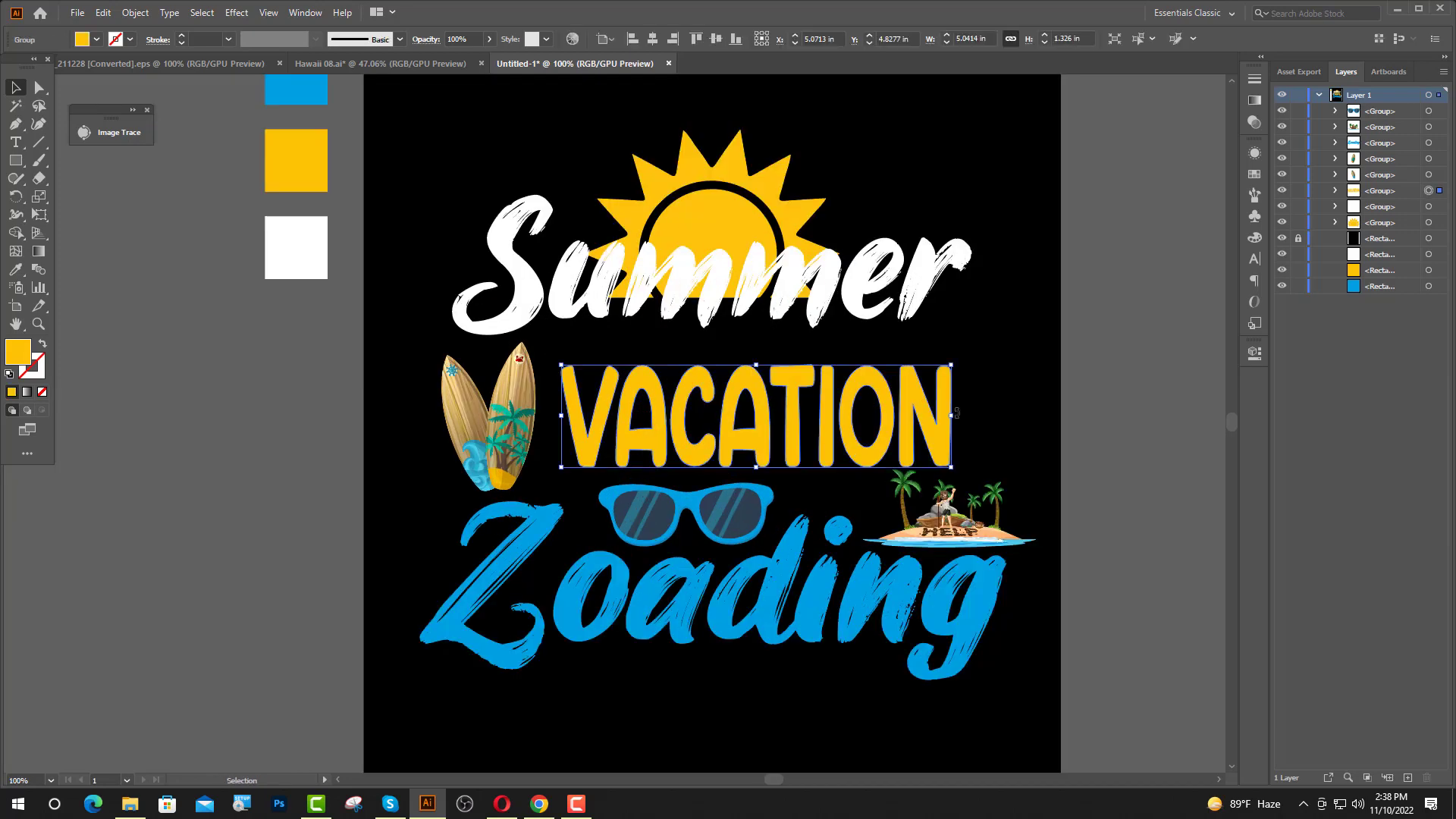
drag(950, 365, 967, 346)
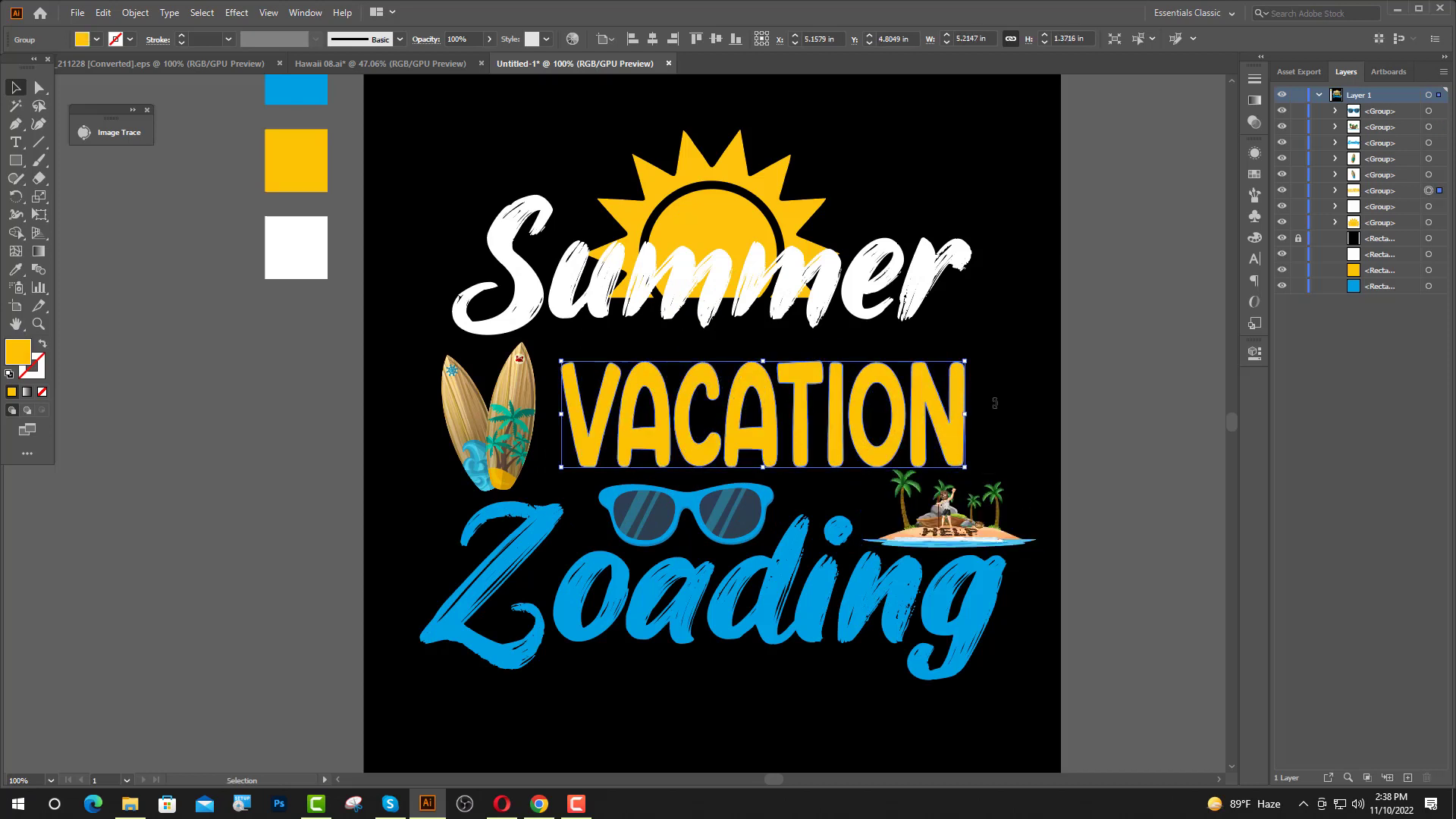
key(Up)
key(Up)
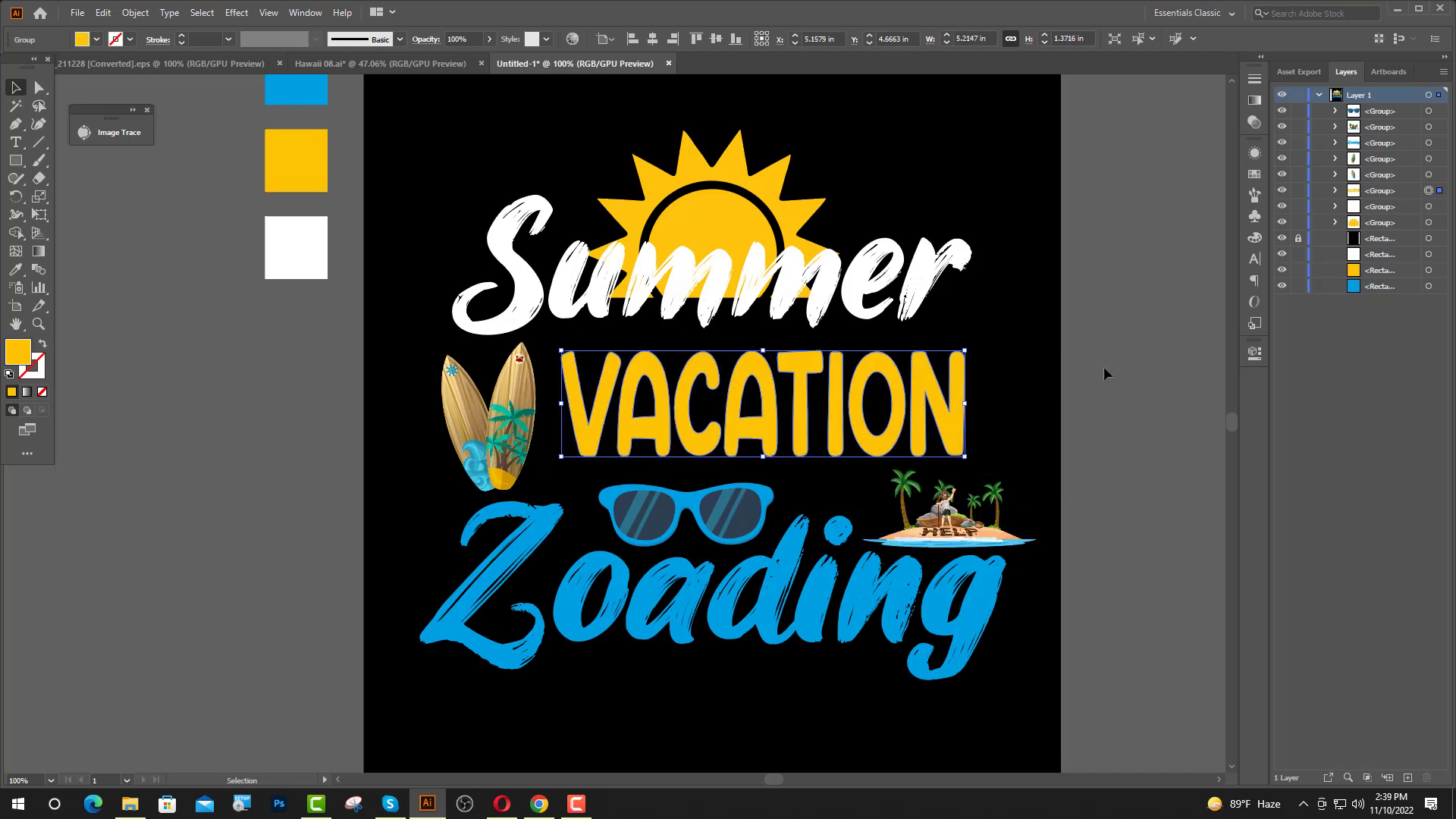
click(1103, 366)
Enlarge the island illustration slightly below the end of "VACATION".
scroll(937, 501, up, 3)
click(978, 504)
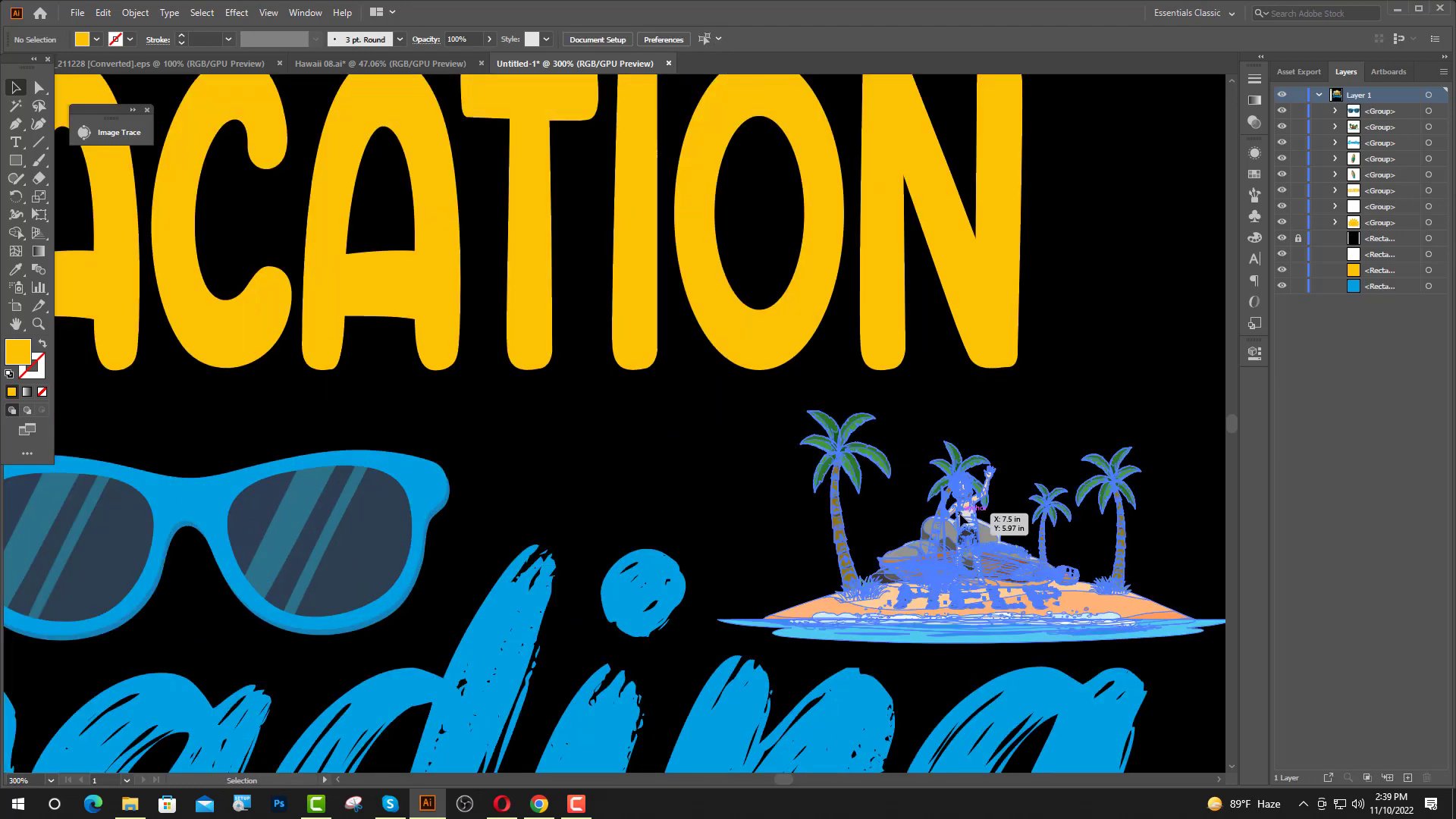
drag(977, 413, 987, 385)
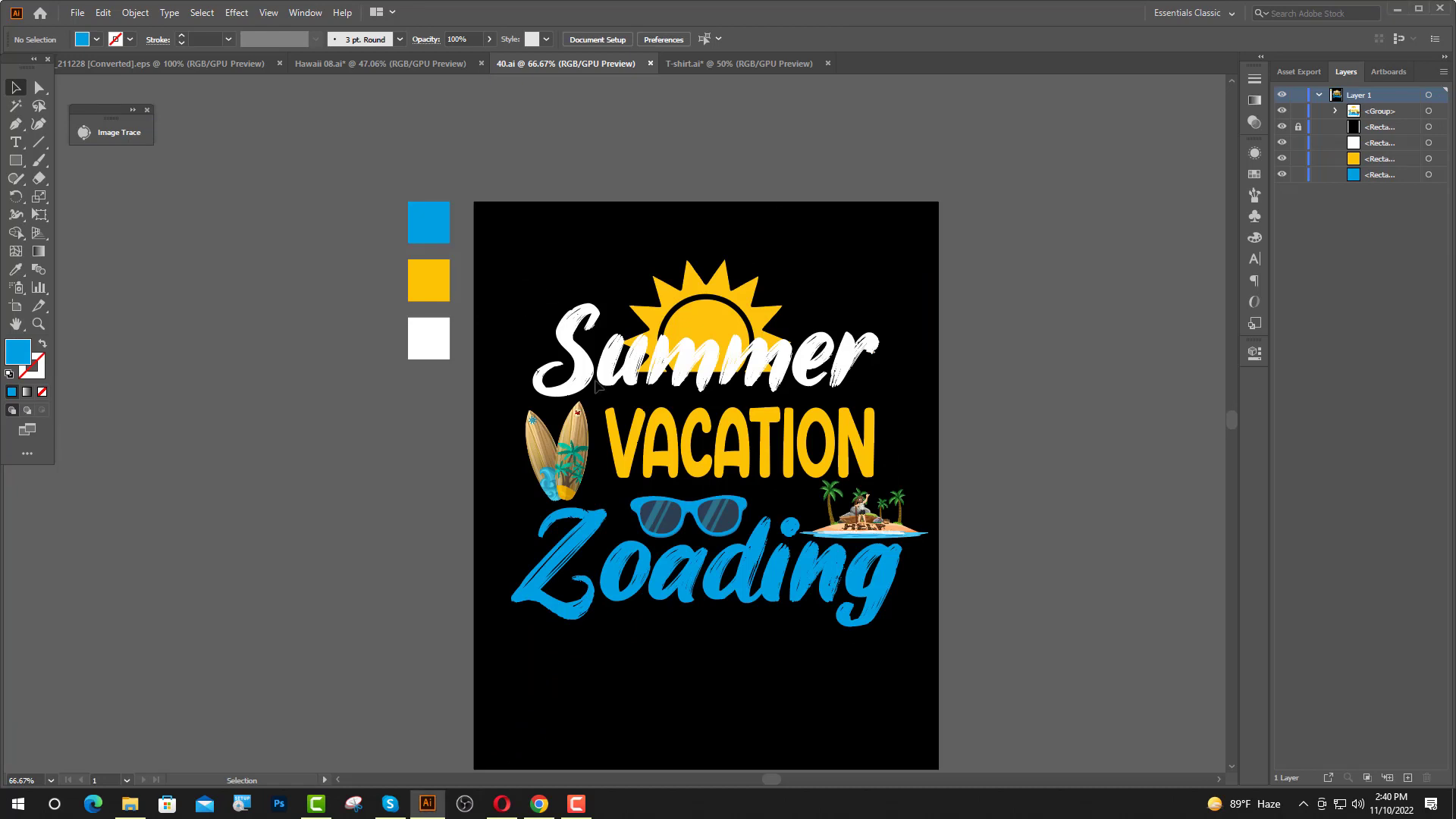
Enlarge the whole grouped design in 40.ai to about 8.79 by 7.72 in.
drag(513, 246, 1016, 781)
drag(720, 615, 729, 635)
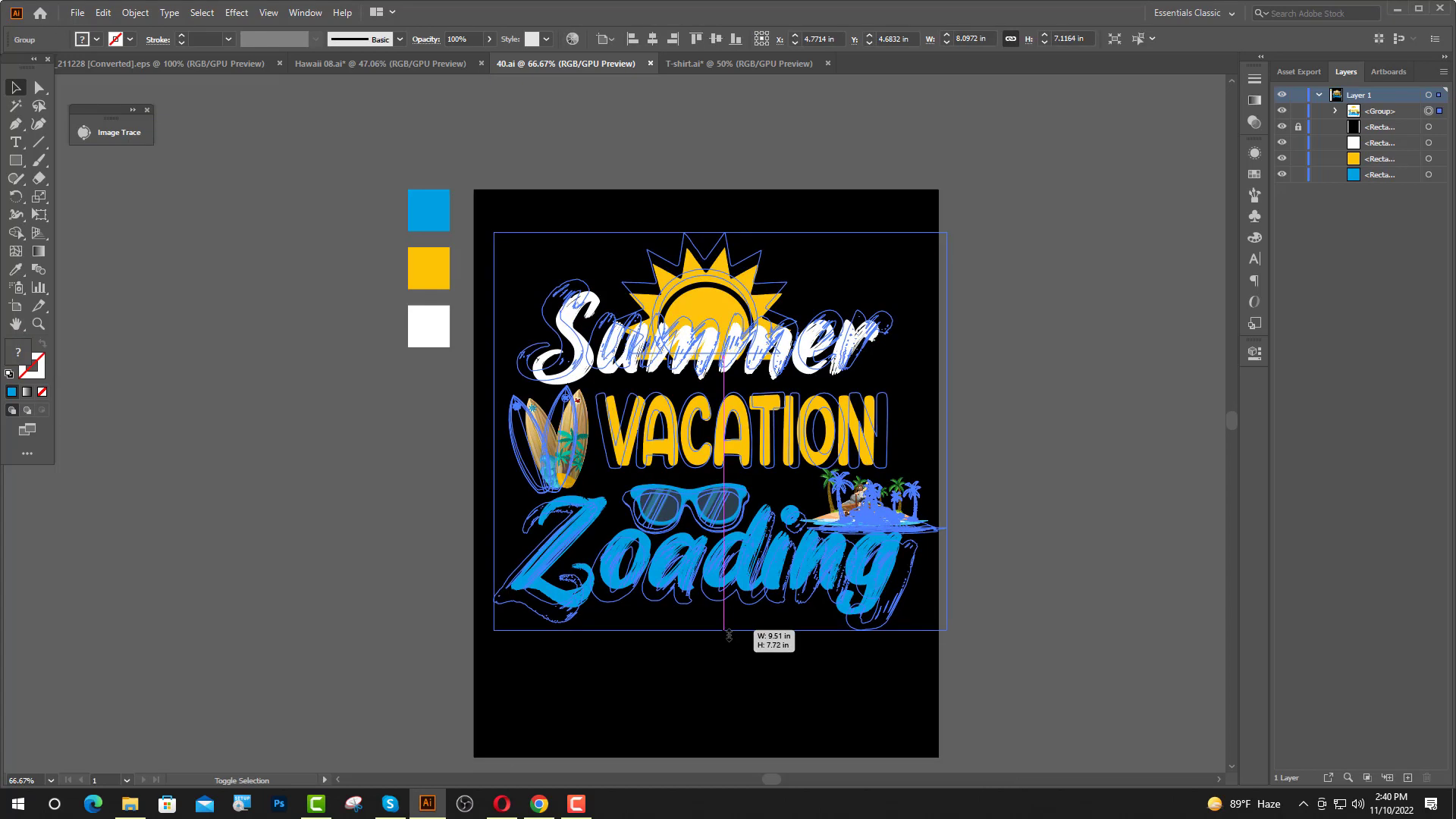
drag(938, 638, 940, 637)
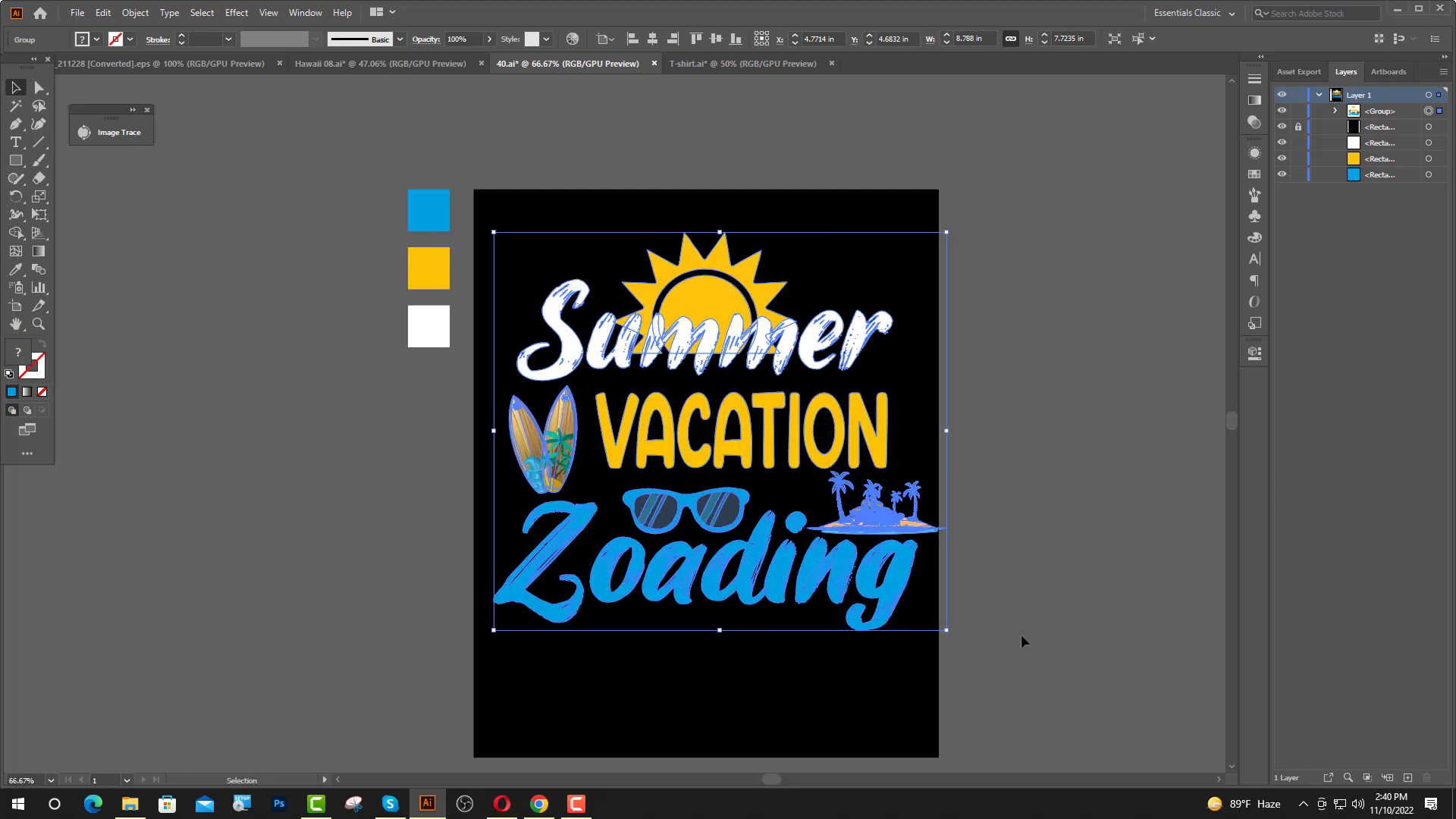
key(a)
key(v)
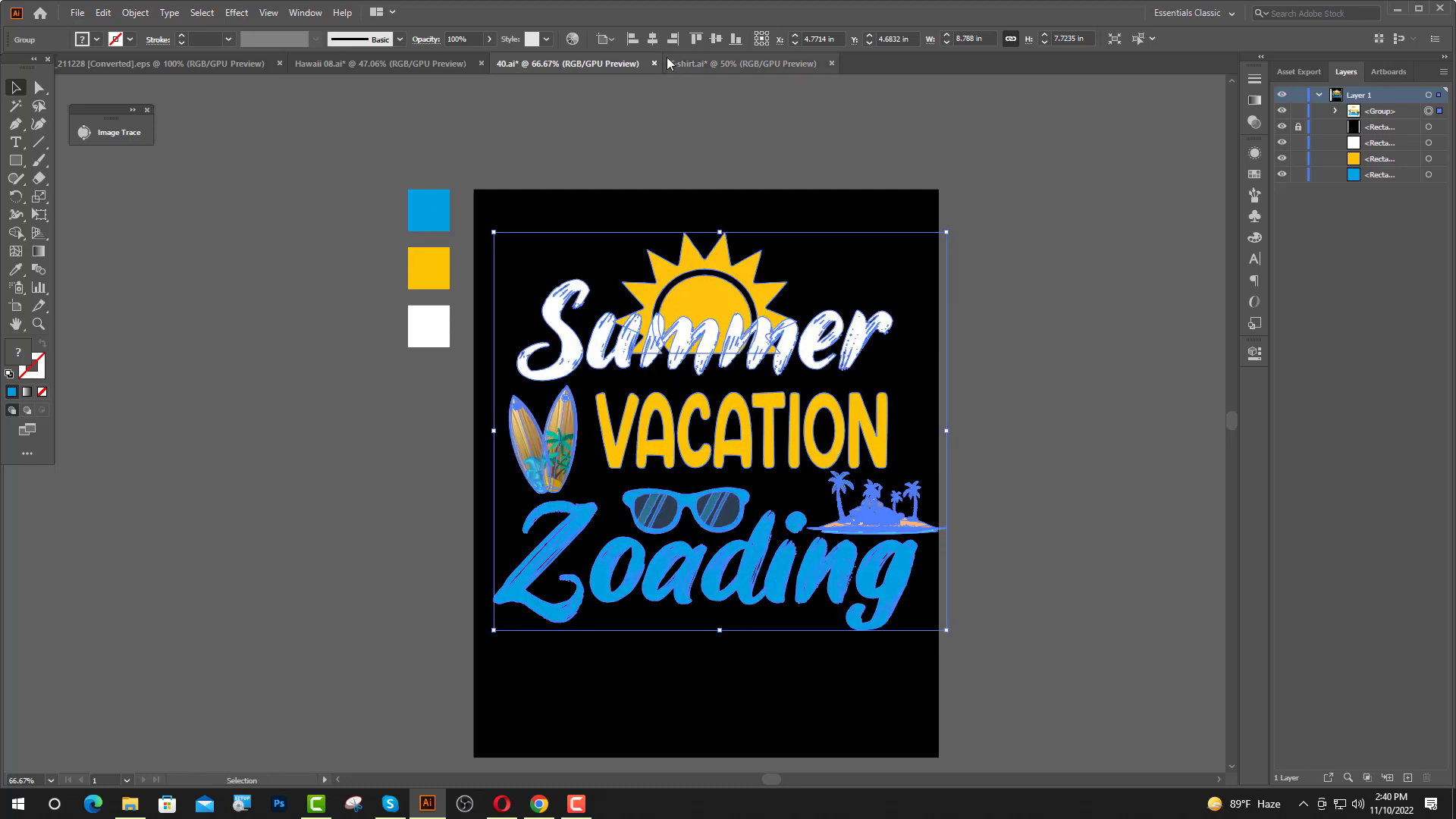
Center the enlarged design horizontally and vertically on the artboard.
click(652, 39)
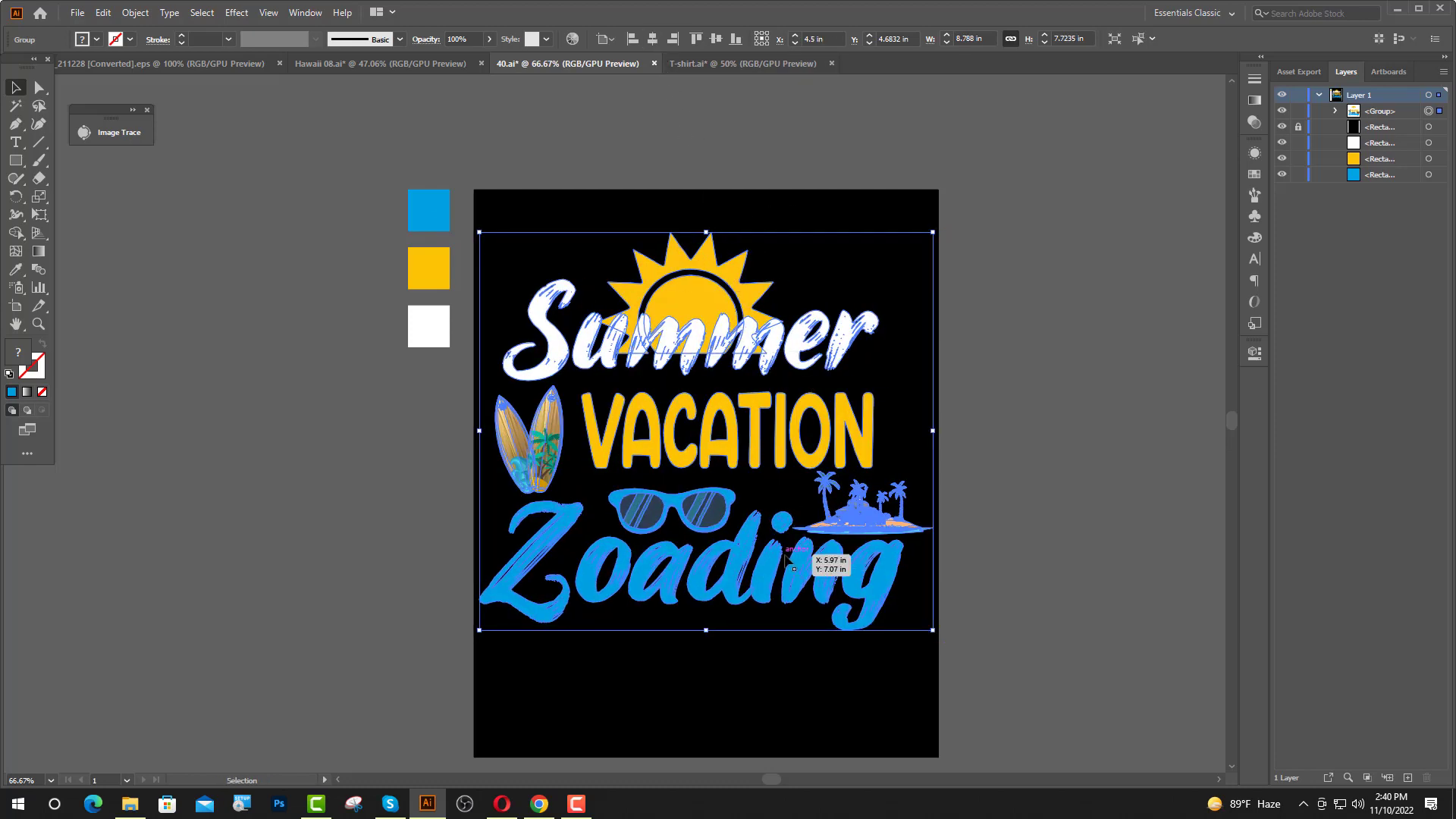
click(713, 39)
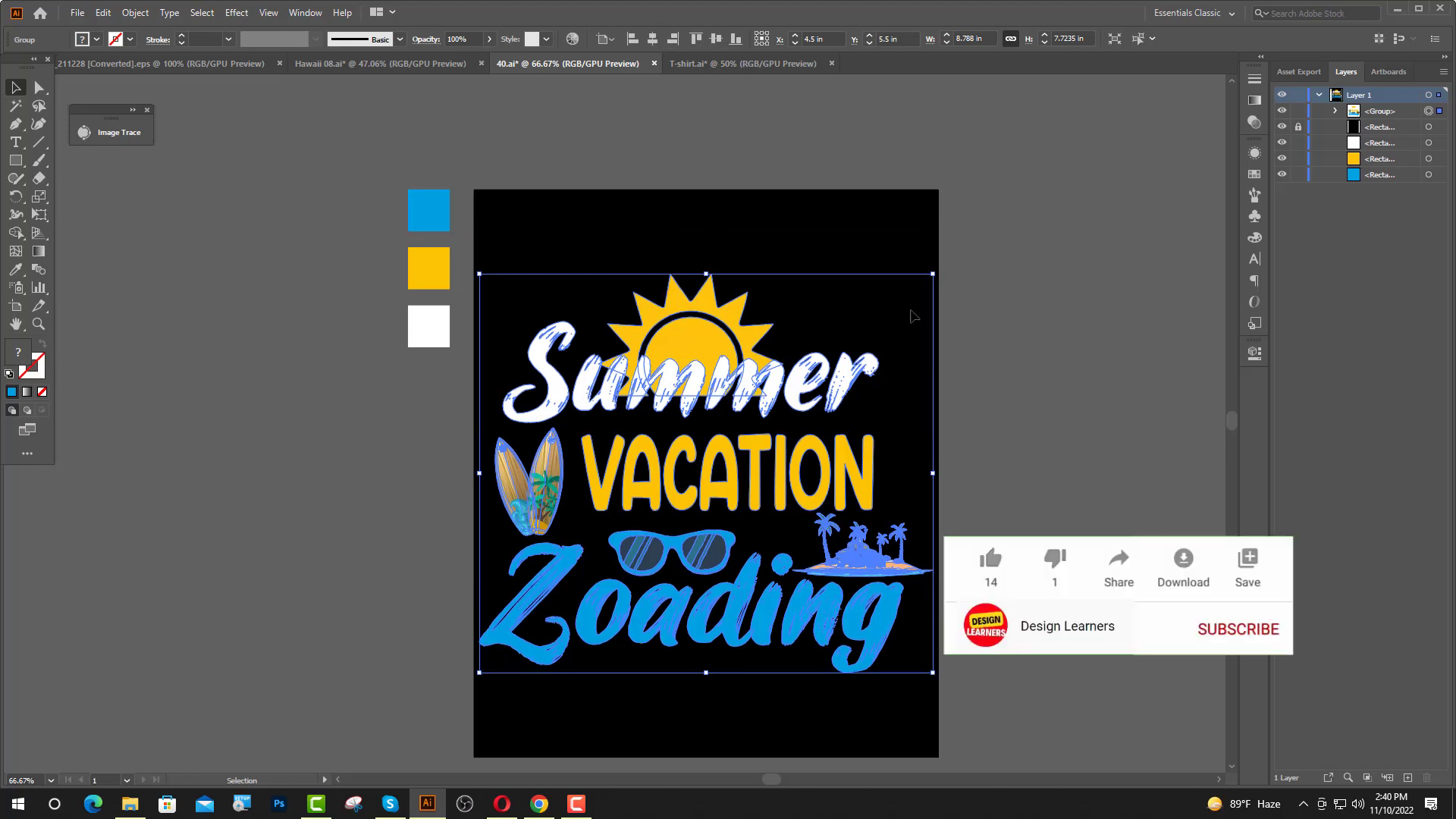
click(991, 303)
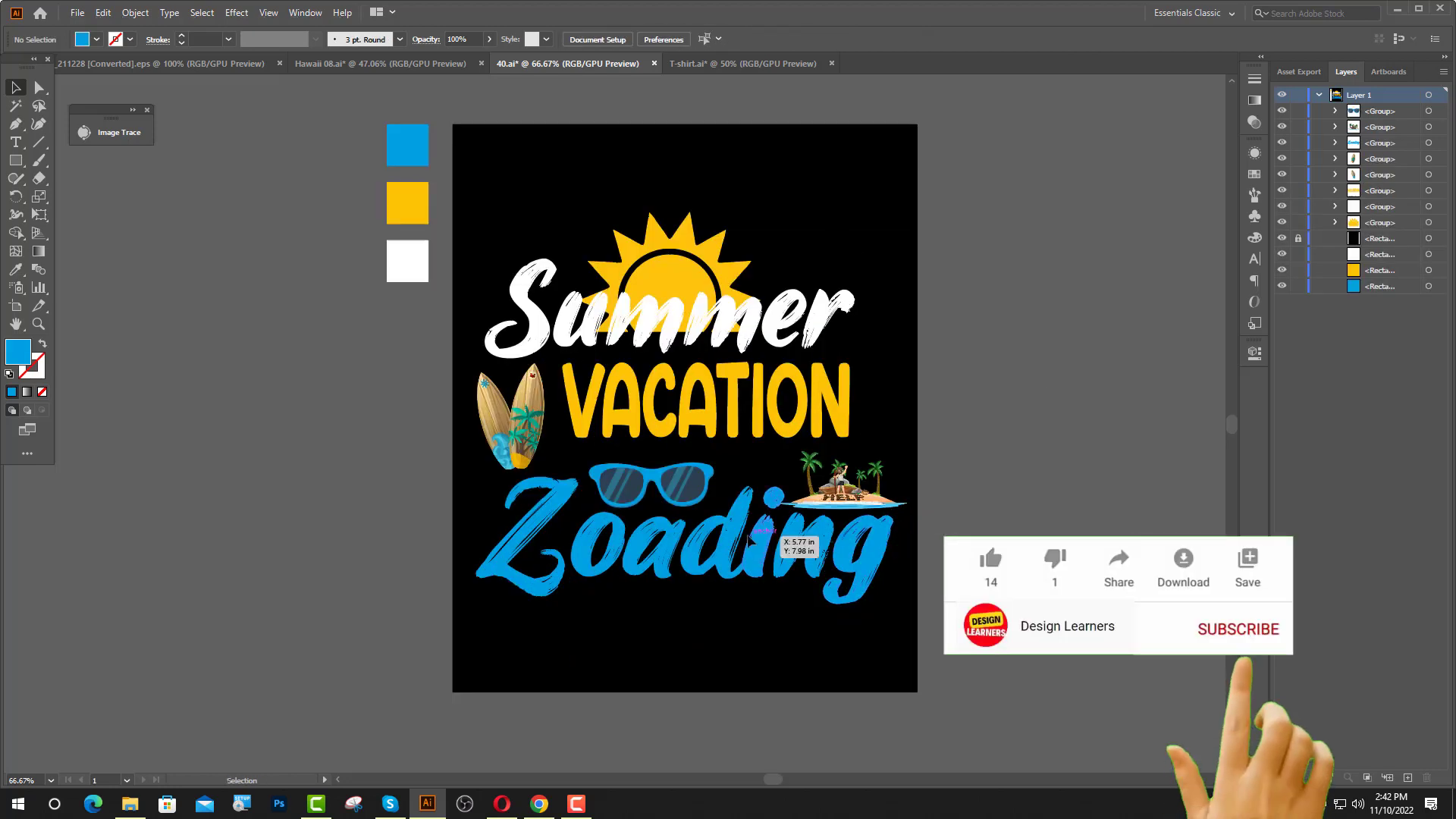
Nudge the "Zoading" lettering up slightly, closer to the sunglasses.
click(749, 536)
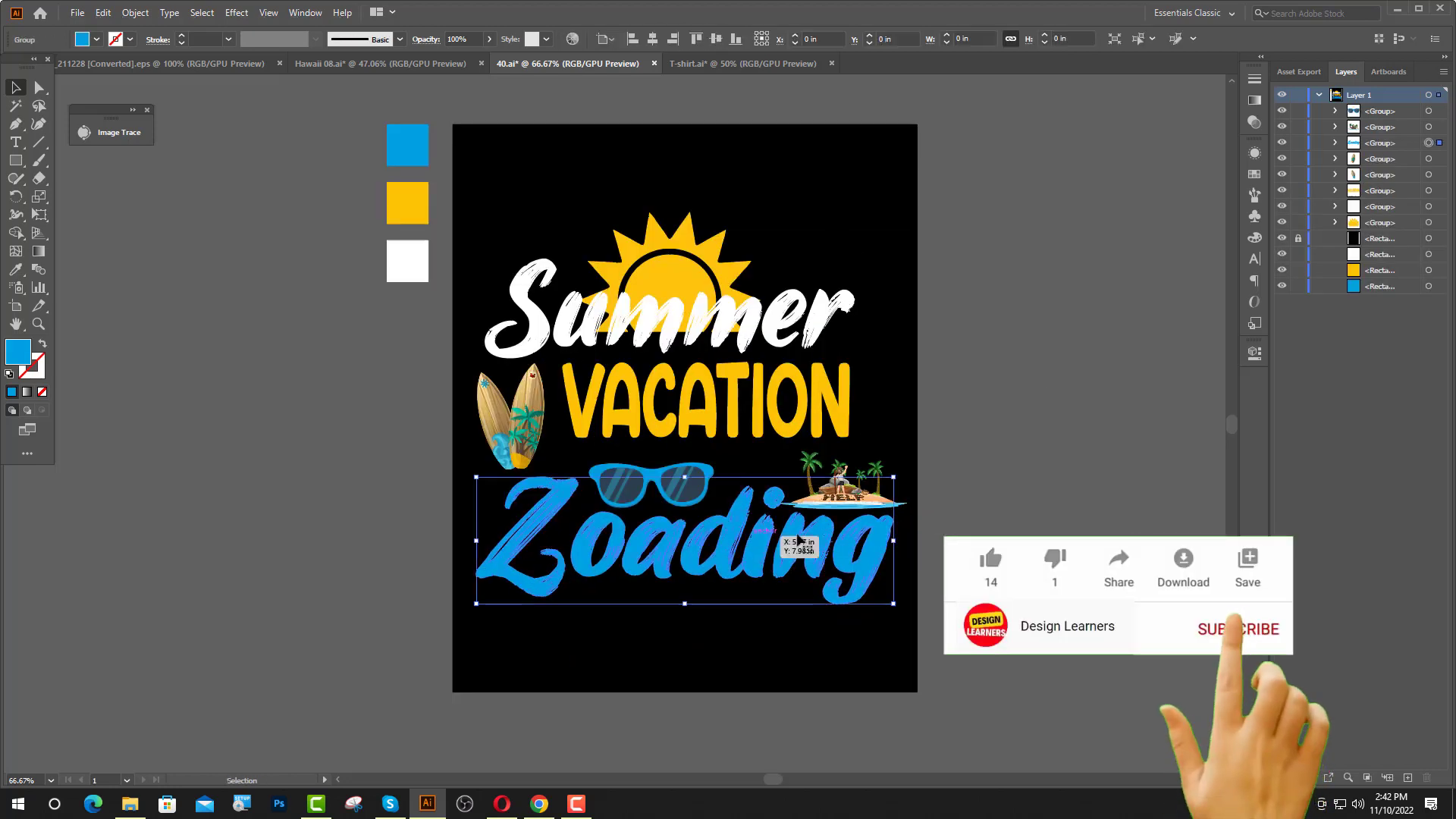
key(Up)
key(Up)
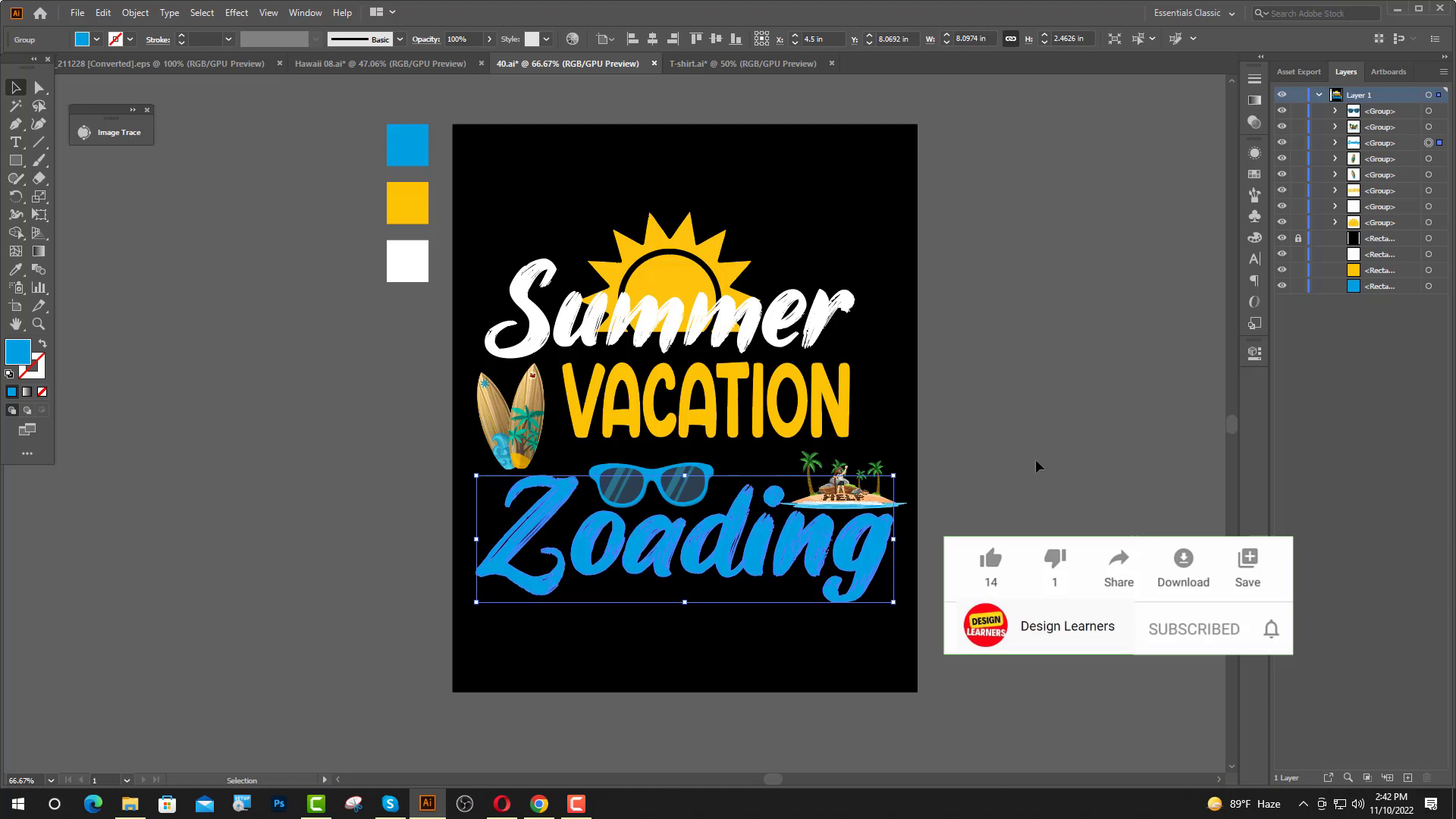
Group all lettering and illustrations of the design and center the group horizontally and vertically on the artboard.
drag(483, 181, 826, 657)
key(a)
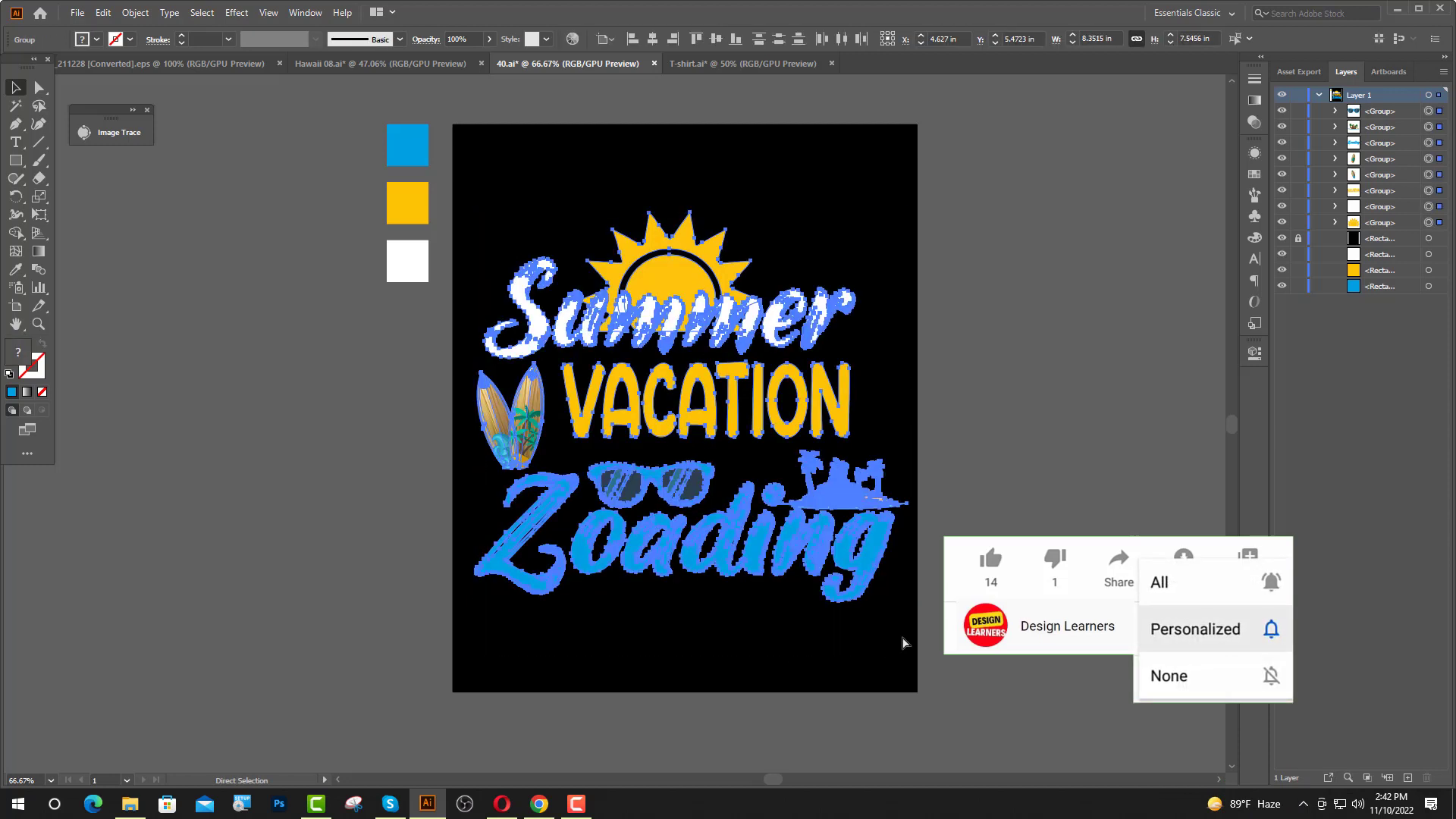
key(ctrl+g)
key(v)
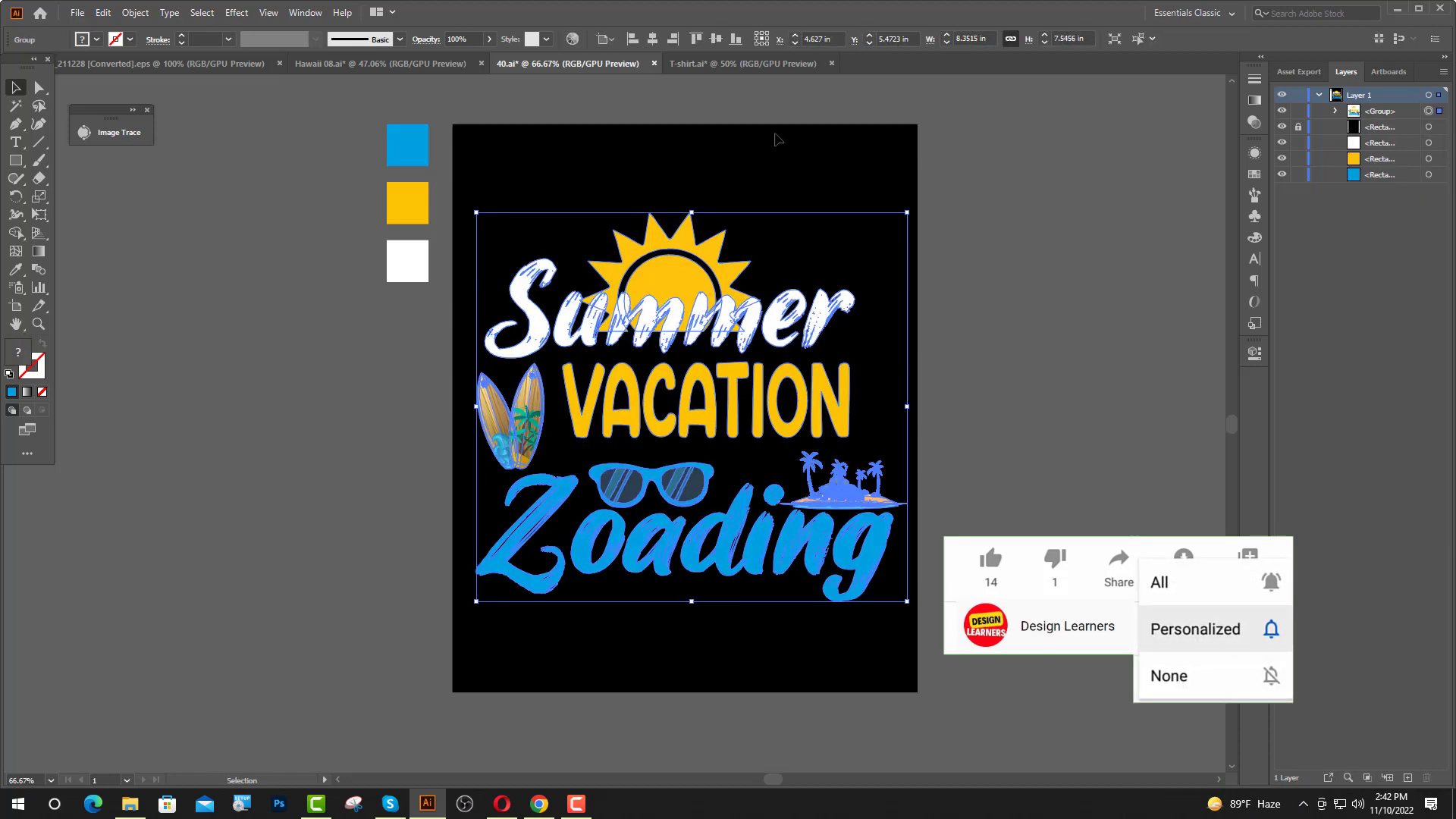
click(652, 39)
click(715, 40)
Copy the grouped design into the T-shirt.ai mockup and scale it down to about 4.91 by 4.43 in.
drag(638, 531, 636, 452)
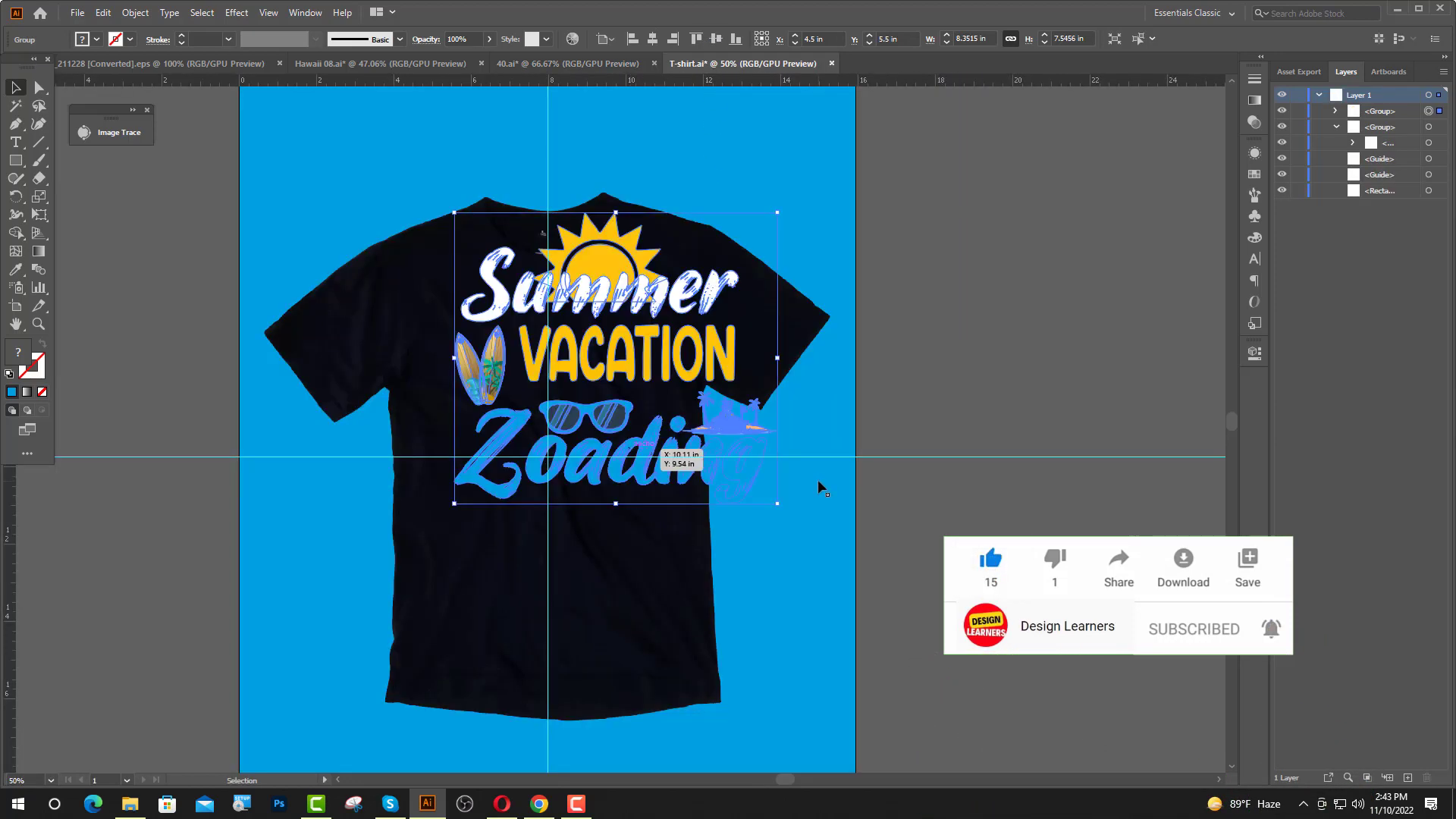
drag(616, 213, 616, 274)
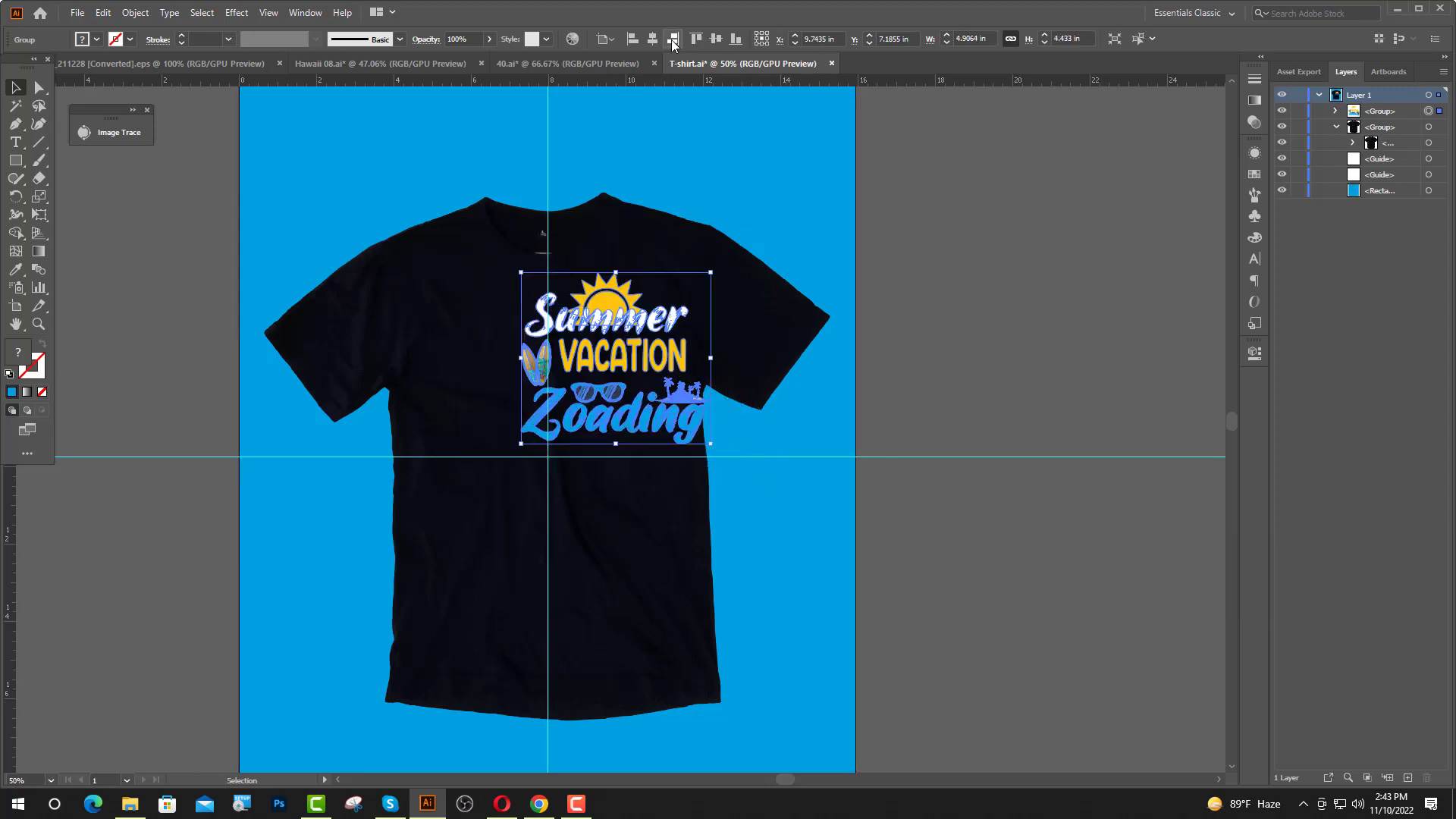
Center the design on the black T-shirt both ways and hide the two guides.
click(652, 39)
click(716, 39)
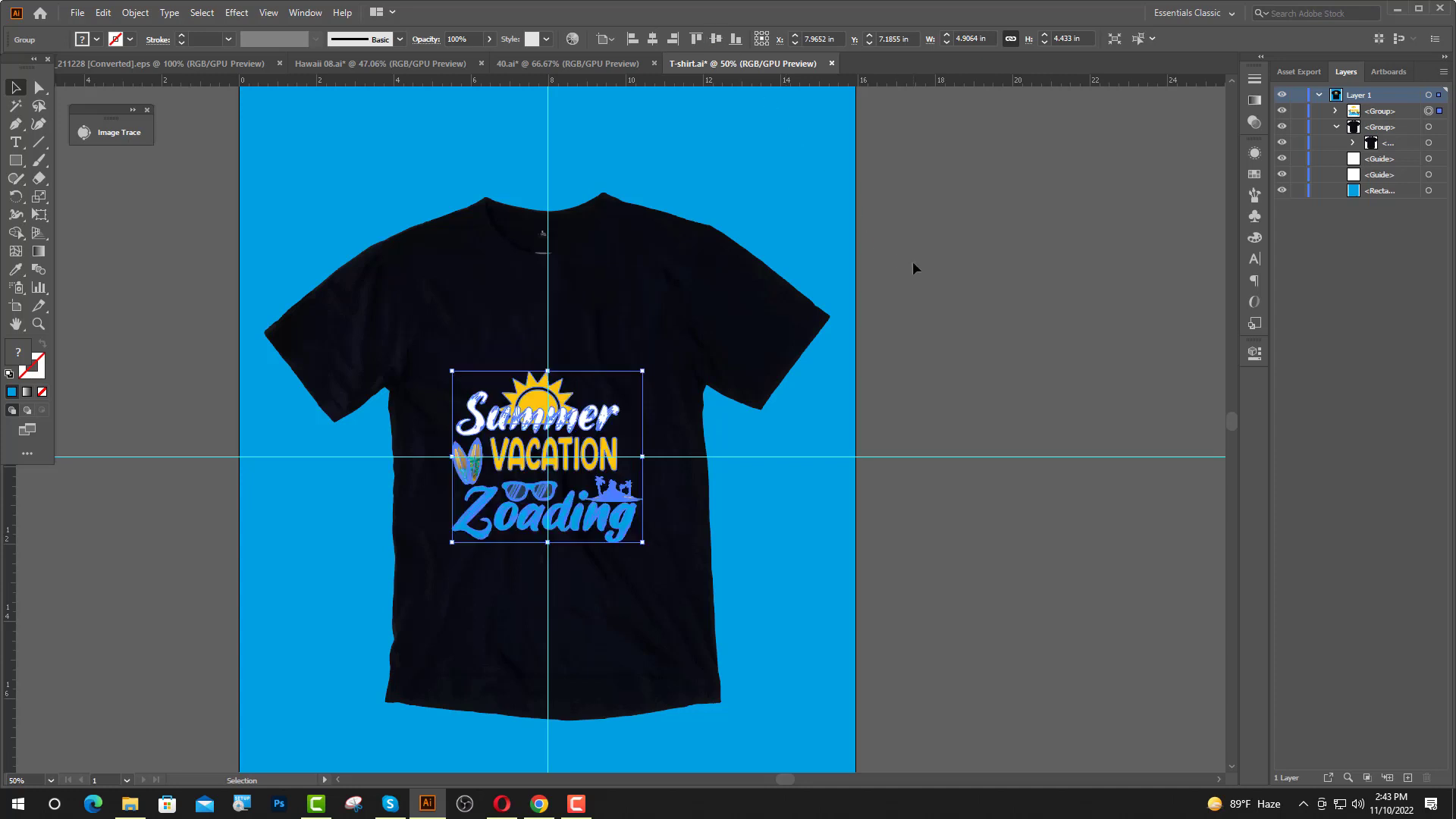
click(982, 263)
drag(1282, 169, 1281, 175)
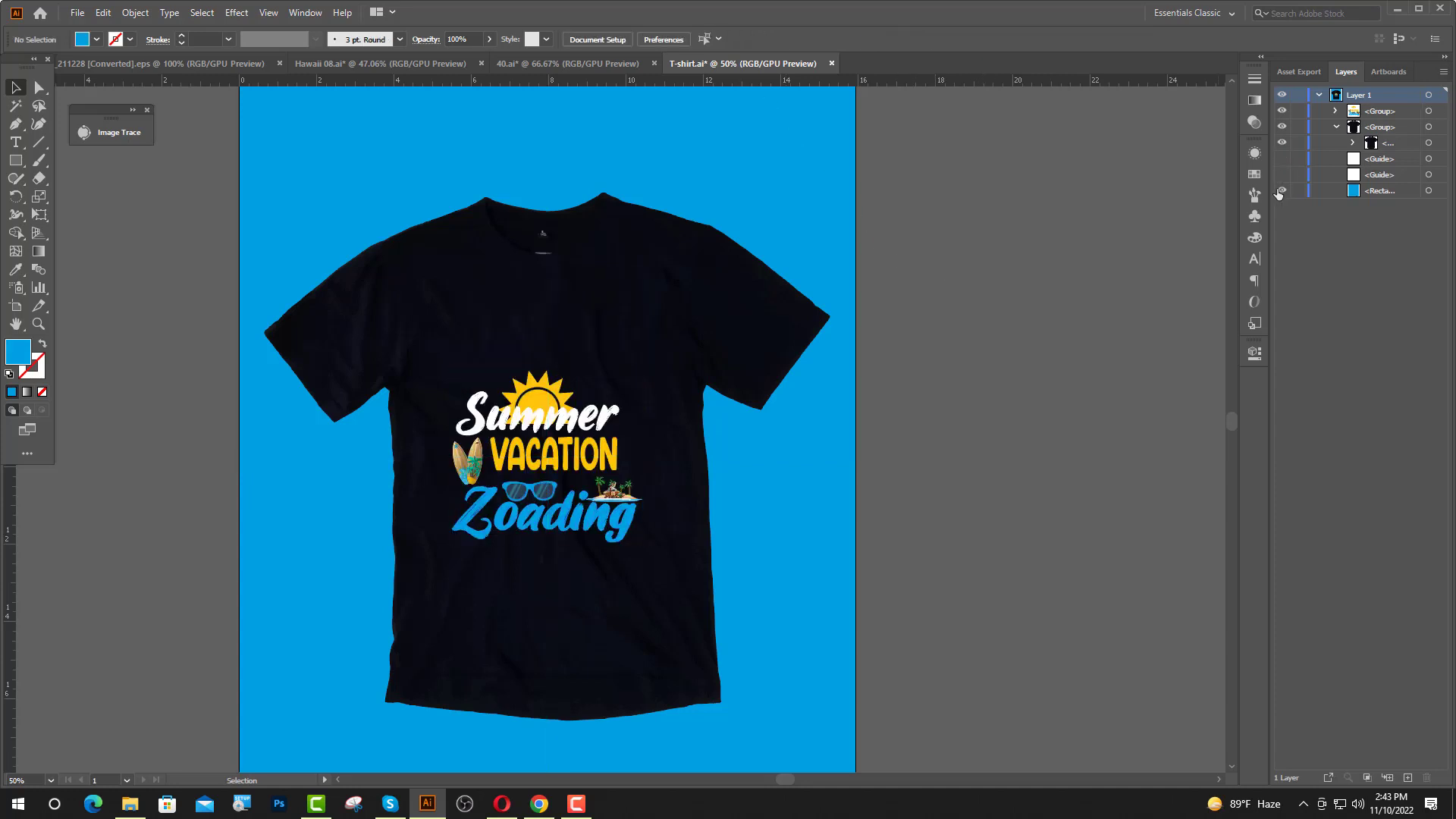